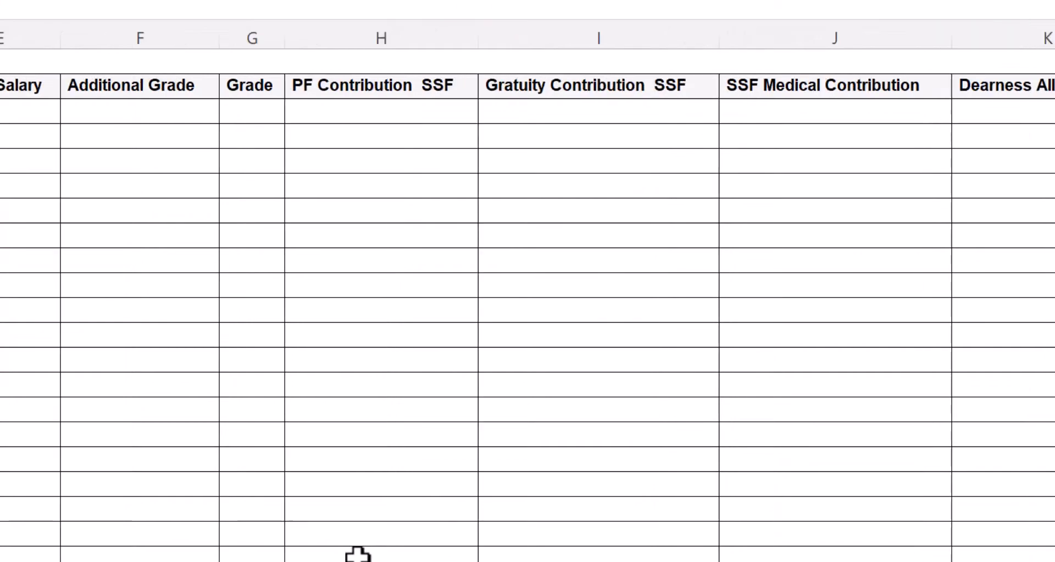
Step: Examine the column headings of the system-generated salary report and the branch-wise consolidation table
{"action": "scroll", "coordinate": [355, 555], "scroll_direction": "left", "scroll_amount": 1}
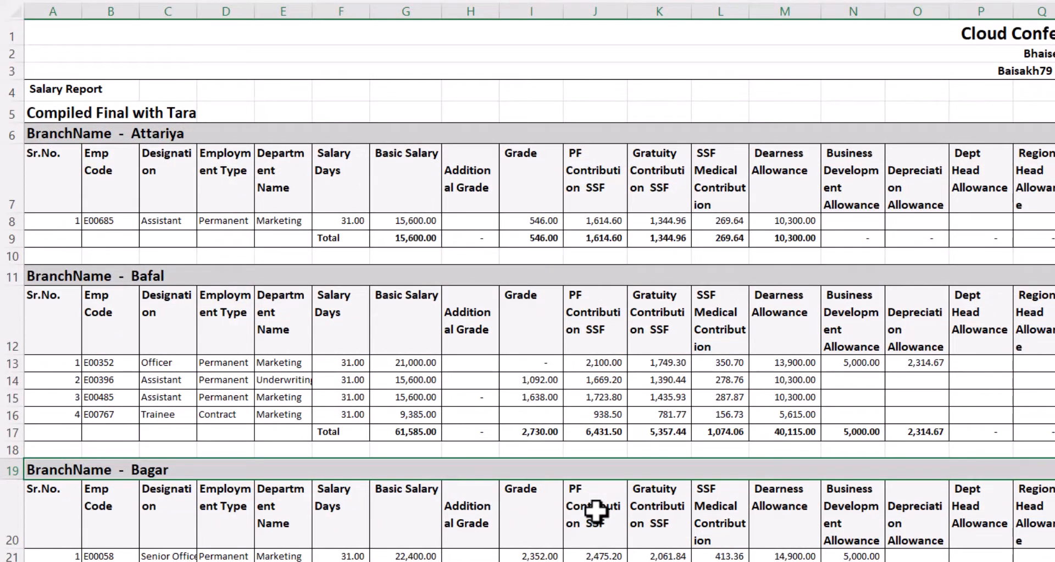
{"action": "scroll", "coordinate": [595, 510], "scroll_direction": "right", "scroll_amount": 5}
{"action": "scroll", "coordinate": [595, 510], "scroll_direction": "left", "scroll_amount": 5}
{"action": "scroll", "coordinate": [596, 510], "scroll_direction": "right", "scroll_amount": 5}
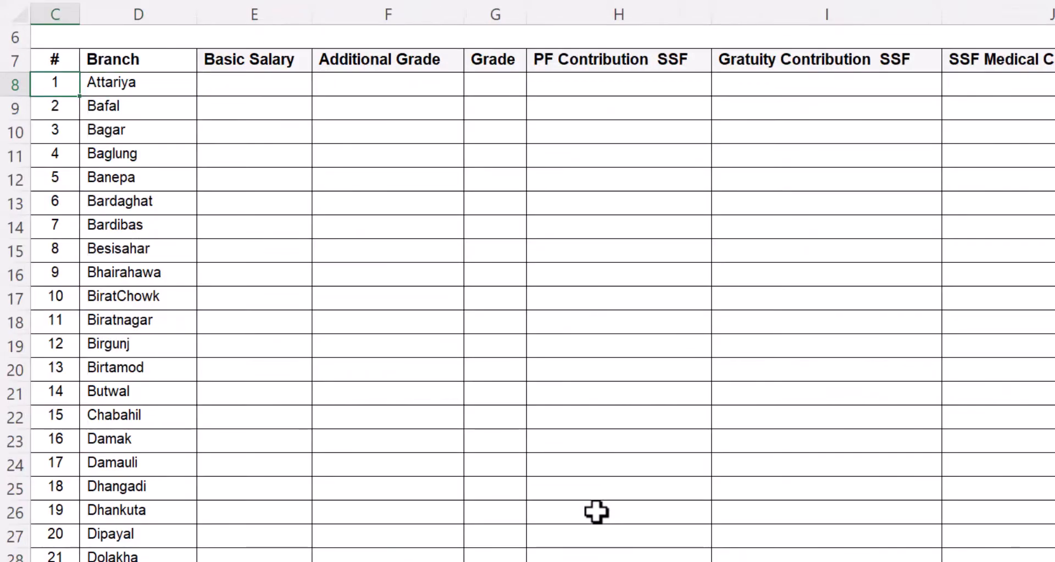
{"action": "key", "text": "Down"}
{"action": "key", "text": "Right"}
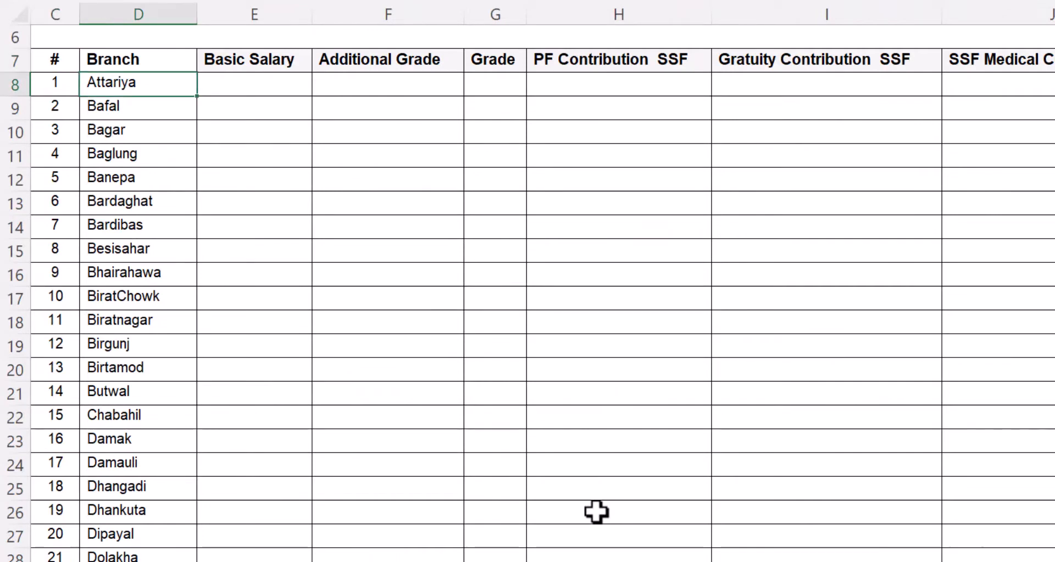
{"action": "key", "text": "Right"}
{"action": "type", "text": "=sumi"}
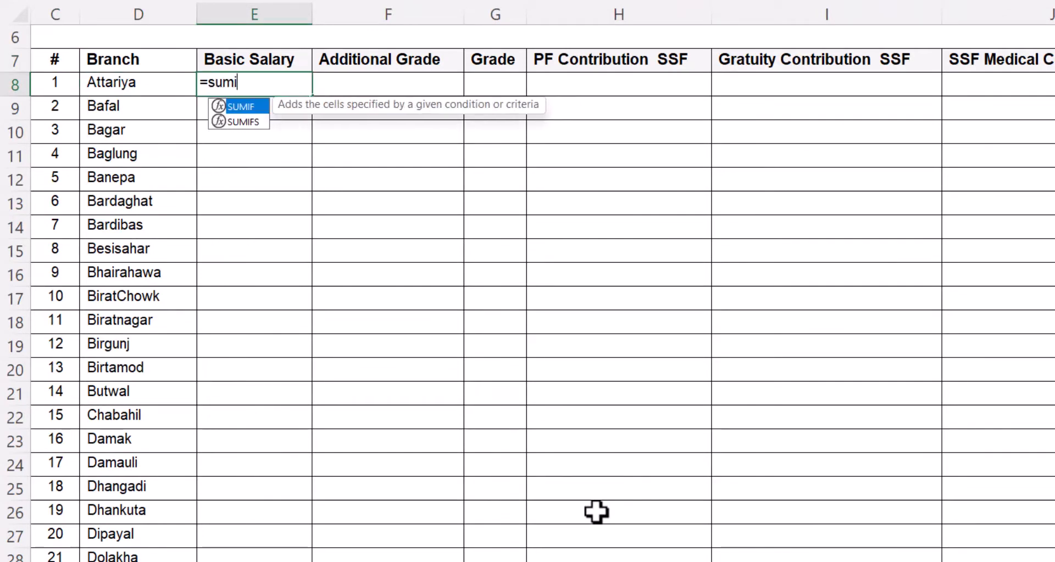
{"action": "key", "text": "Up"}
{"action": "key", "text": "Down"}
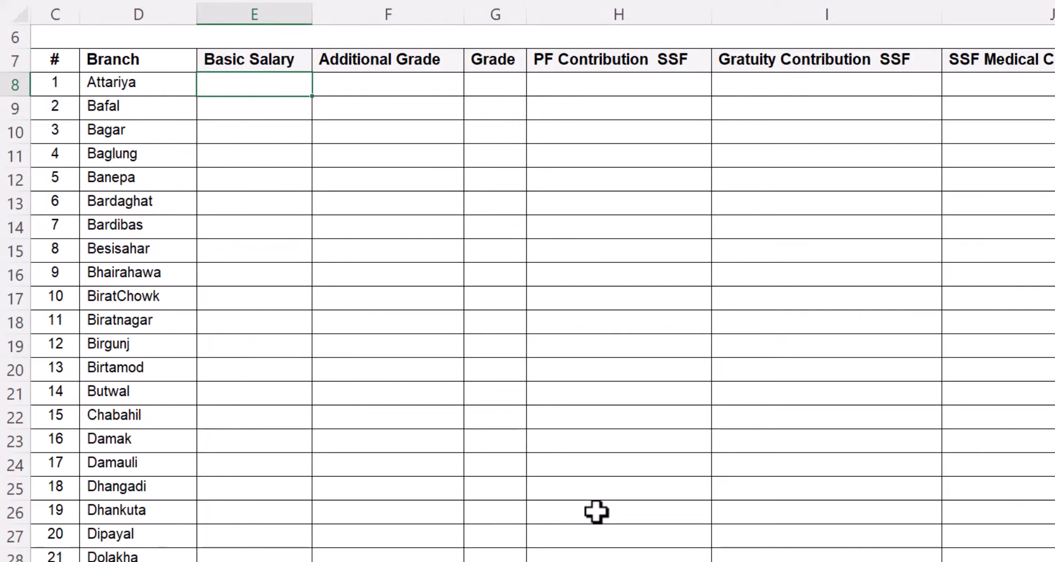
Step: Examine the extent of the consolidation table from its heading row through all columns and branch rows
{"action": "key", "text": "Left"}
{"action": "key", "text": "Up"}
{"action": "key", "text": "Left"}
{"action": "key", "text": "ctrl+shift+Right"}
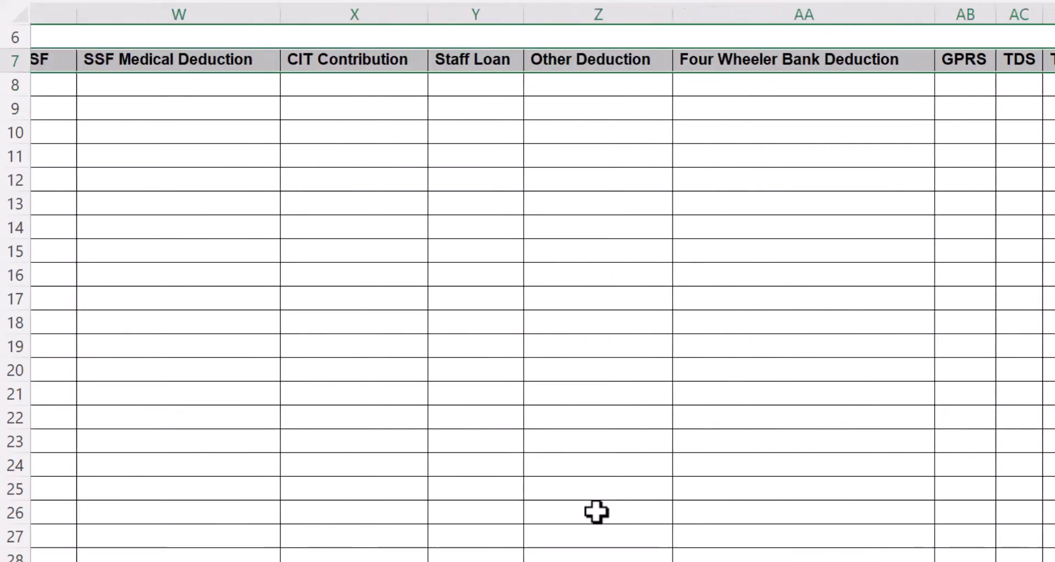
{"action": "key", "text": "ctrl+shift+Down"}
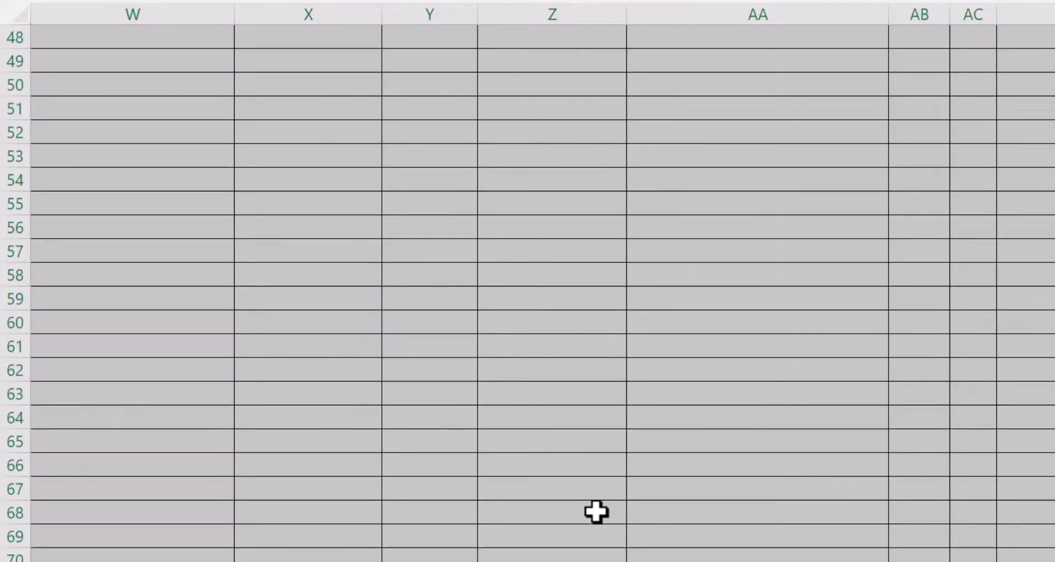
{"action": "key", "text": "Left"}
{"action": "key", "text": "Left"}
Step: Examine the branch blocks, repeated heading rows and total rows of the salary report on the System_Generated sheet
{"action": "key", "text": "ctrl+Page_Up"}
{"action": "key", "text": "Left"}
{"action": "key", "text": "Up"}
{"action": "key", "text": "Up"}
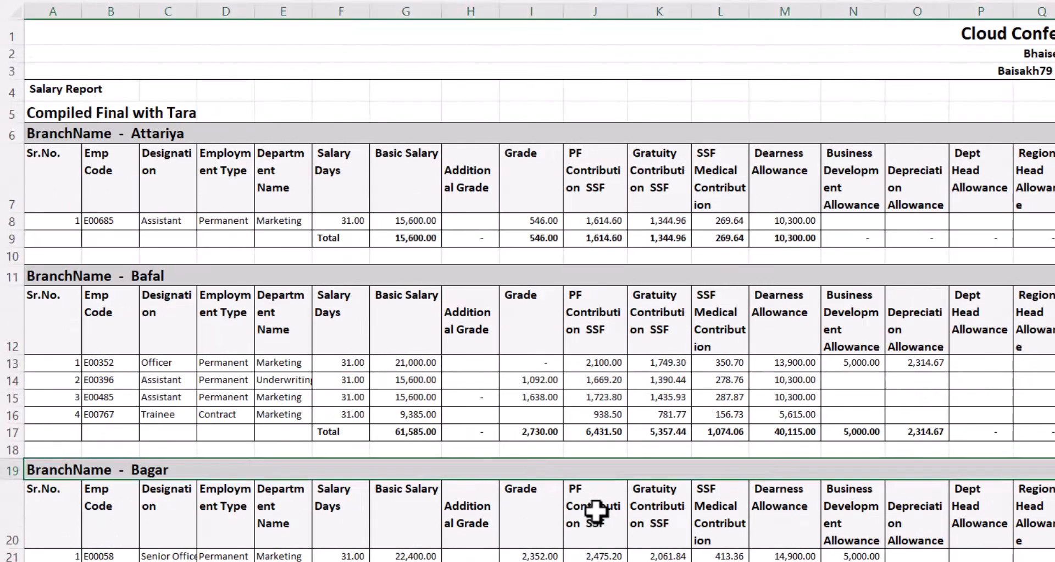
{"action": "key", "text": "Up"}
{"action": "key", "text": "Up"}
{"action": "key", "text": "Up"}
{"action": "key", "text": "Up"}
{"action": "key", "text": "Up"}
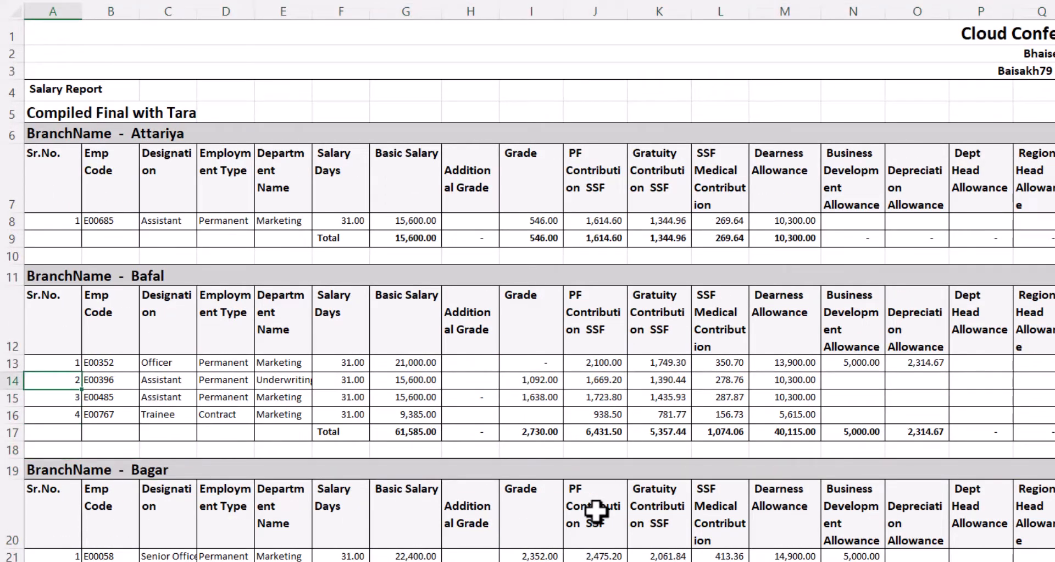
{"action": "key", "text": "Down"}
{"action": "key", "text": "Down"}
{"action": "key", "text": "Down"}
{"action": "key", "text": "Down"}
{"action": "key", "text": "Down"}
{"action": "key", "text": "Down"}
{"action": "key", "text": "Down"}
{"action": "key", "text": "Down"}
{"action": "key", "text": "Down"}
{"action": "key", "text": "Down"}
{"action": "key", "text": "Down"}
{"action": "key", "text": "Down"}
{"action": "key", "text": "Down"}
{"action": "key", "text": "Down"}
{"action": "key", "text": "Down"}
{"action": "key", "text": "Down"}
{"action": "key", "text": "Down"}
{"action": "key", "text": "Down"}
{"action": "key", "text": "Down"}
{"action": "key", "text": "Down"}
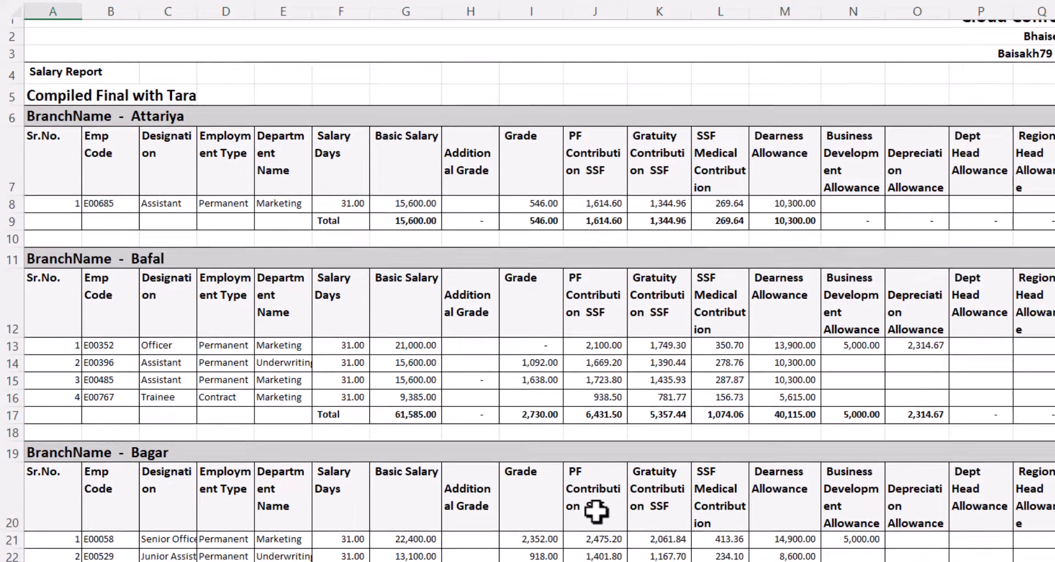
{"action": "key", "text": "Down"}
{"action": "key", "text": "Down"}
{"action": "key", "text": "Down"}
{"action": "key", "text": "Down"}
{"action": "key", "text": "Down"}
{"action": "key", "text": "Down"}
{"action": "key", "text": "Down"}
{"action": "key", "text": "Down"}
{"action": "key", "text": "Down"}
{"action": "key", "text": "Down"}
{"action": "key", "text": "Down"}
{"action": "key", "text": "Down"}
{"action": "key", "text": "Down"}
{"action": "key", "text": "Down"}
{"action": "key", "text": "Down"}
{"action": "key", "text": "Down"}
{"action": "key", "text": "Down"}
{"action": "key", "text": "Down"}
{"action": "key", "text": "Down"}
{"action": "key", "text": "Down"}
{"action": "key", "text": "Up"}
{"action": "key", "text": "Up"}
{"action": "key", "text": "Up"}
{"action": "key", "text": "Up"}
{"action": "key", "text": "Up"}
{"action": "key", "text": "Up"}
{"action": "key", "text": "Up"}
{"action": "key", "text": "Up"}
{"action": "key", "text": "Up"}
{"action": "key", "text": "Up"}
{"action": "key", "text": "Up"}
{"action": "key", "text": "Up"}
{"action": "key", "text": "Up"}
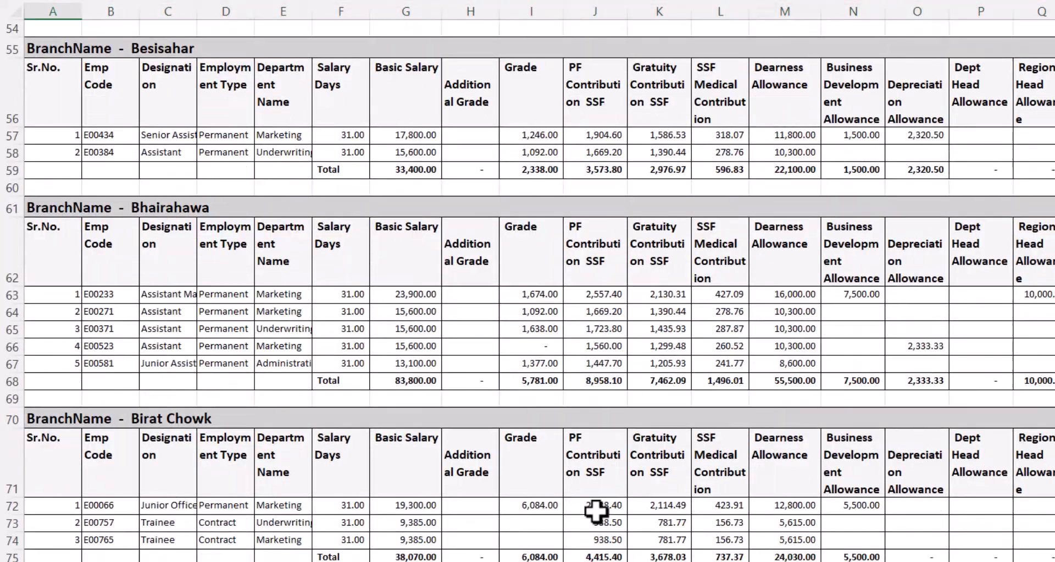
{"action": "key", "text": "Up"}
{"action": "key", "text": "Up"}
{"action": "key", "text": "Up"}
{"action": "key", "text": "Up"}
{"action": "key", "text": "Up"}
{"action": "key", "text": "Up"}
{"action": "key", "text": "Up"}
{"action": "key", "text": "Up"}
{"action": "key", "text": "Up"}
{"action": "key", "text": "Up"}
{"action": "key", "text": "Up"}
{"action": "key", "text": "Up"}
{"action": "key", "text": "Up"}
{"action": "key", "text": "Up"}
{"action": "key", "text": "Up"}
{"action": "key", "text": "Up"}
{"action": "key", "text": "Up"}
{"action": "key", "text": "Up"}
{"action": "key", "text": "Up"}
{"action": "key", "text": "Up"}
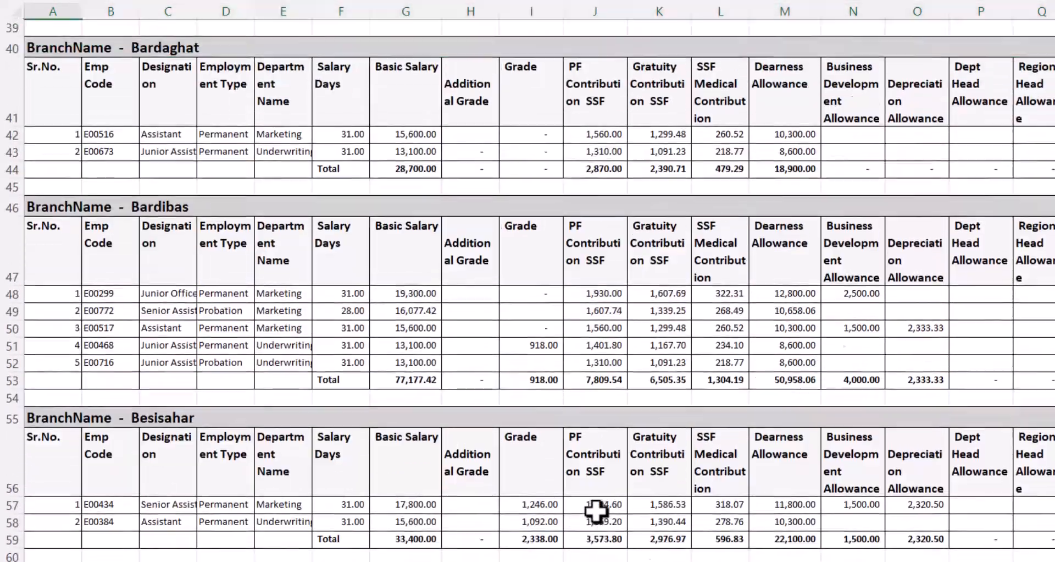
Step: Unmerge all merged cells on the entire System_Generated sheet
{"action": "key", "text": "ctrl+Home"}
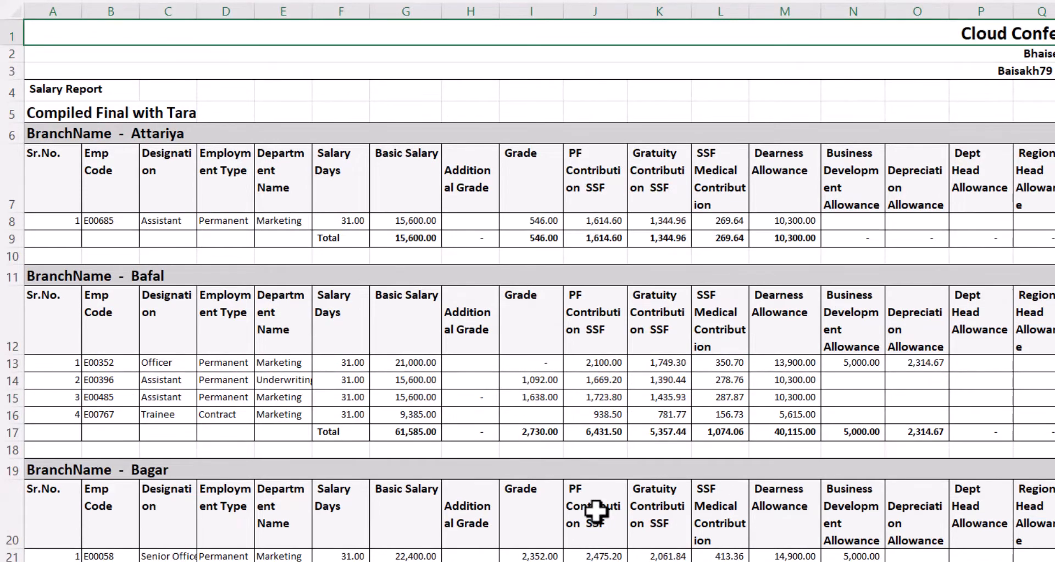
{"action": "key", "text": "ctrl+a"}
{"action": "key", "text": "ctrl+a"}
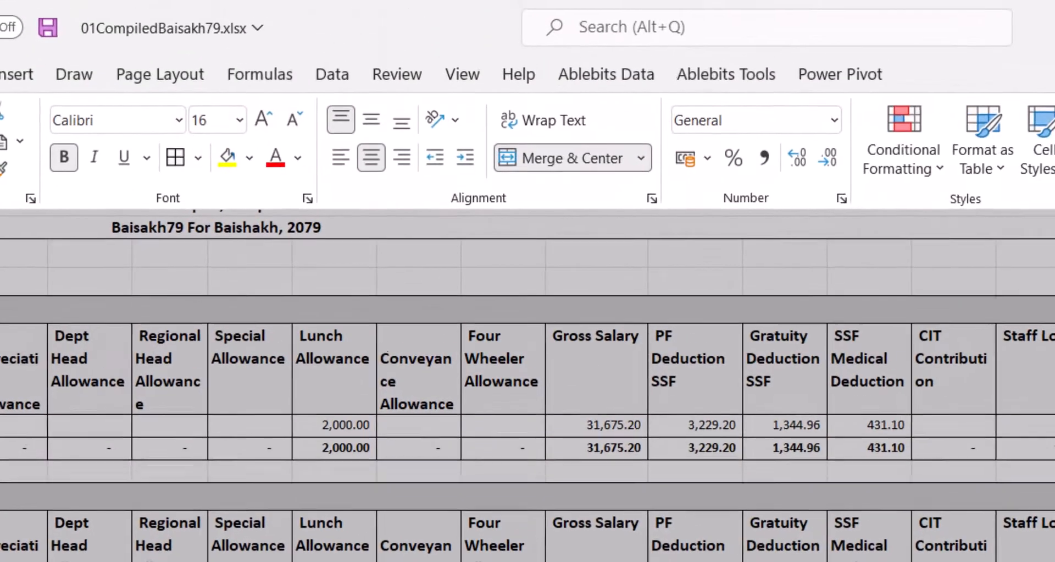
{"action": "key", "text": "alt+h"}
{"action": "key", "text": "m"}
{"action": "key", "text": "u"}
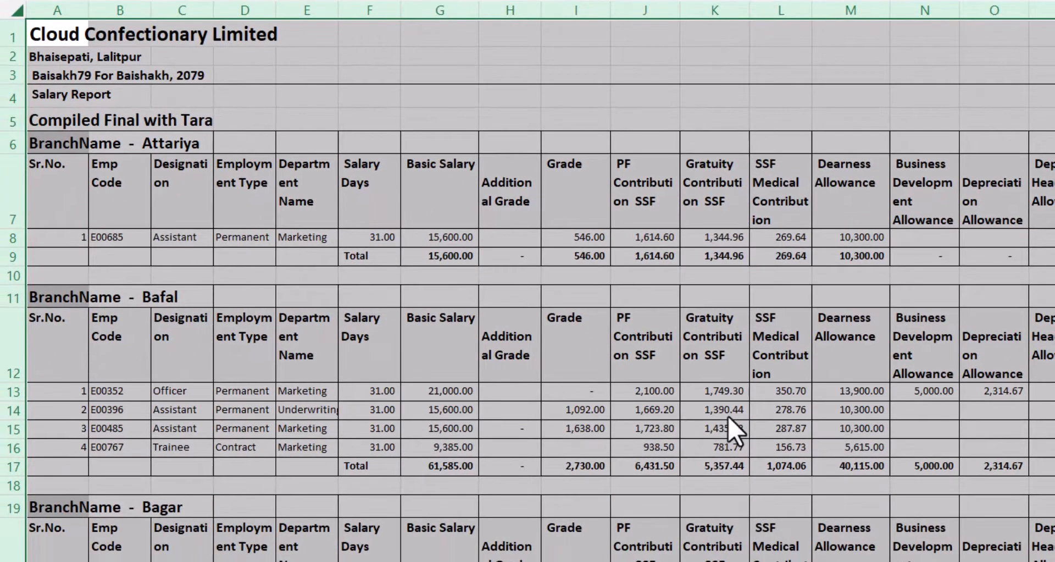
Step: Delete the title rows 1 to 5 above the Attariya branch block
{"action": "key", "text": "ctrl+Home"}
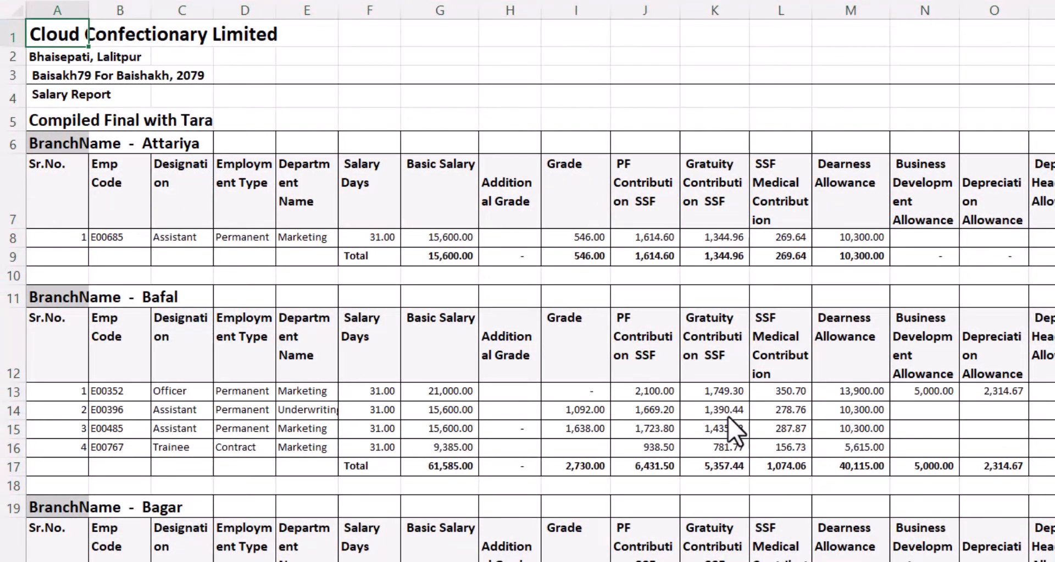
{"action": "key", "text": "shift+space"}
{"action": "key", "text": "shift+Down"}
{"action": "key", "text": "shift+Down"}
{"action": "key", "text": "shift+Down"}
{"action": "key", "text": "shift+Down"}
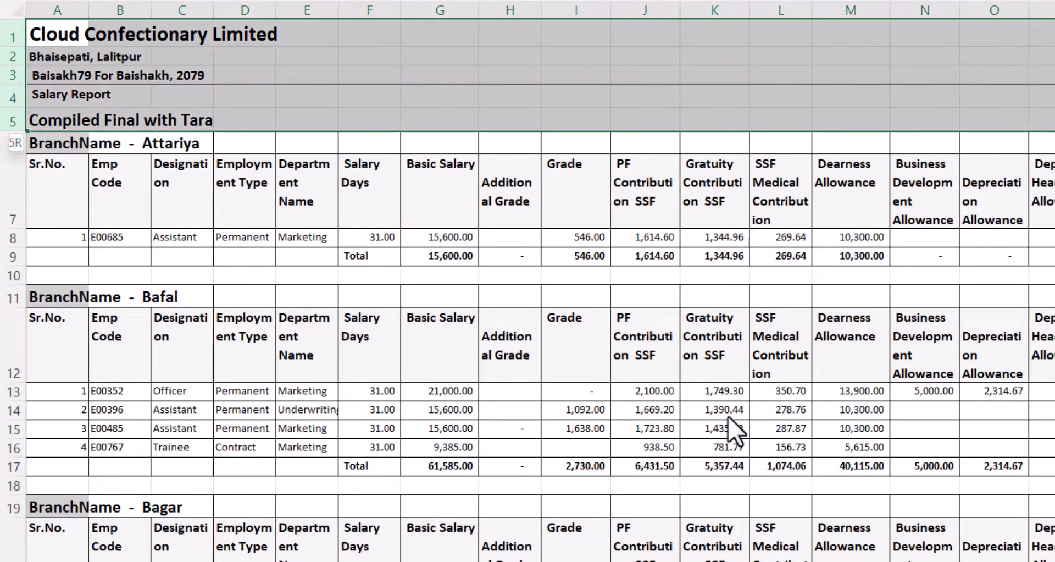
{"action": "key", "text": "alt+h"}
{"action": "key", "text": "d"}
{"action": "key", "text": "r"}
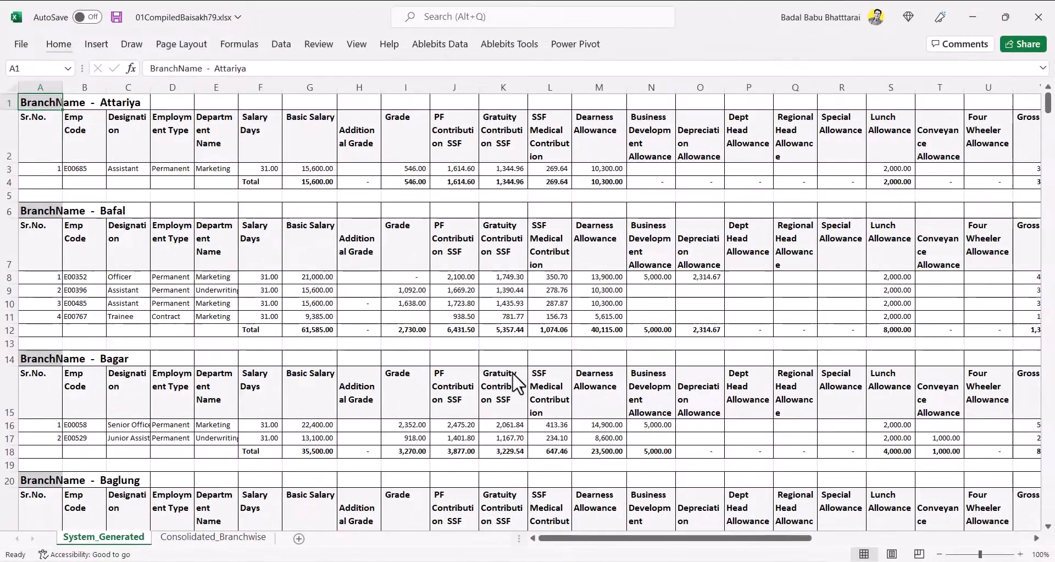
Step: Examine the heading rows repeated under the Attariya, Bafal, Bagar and Baglung branch names
{"action": "key", "text": "Down"}
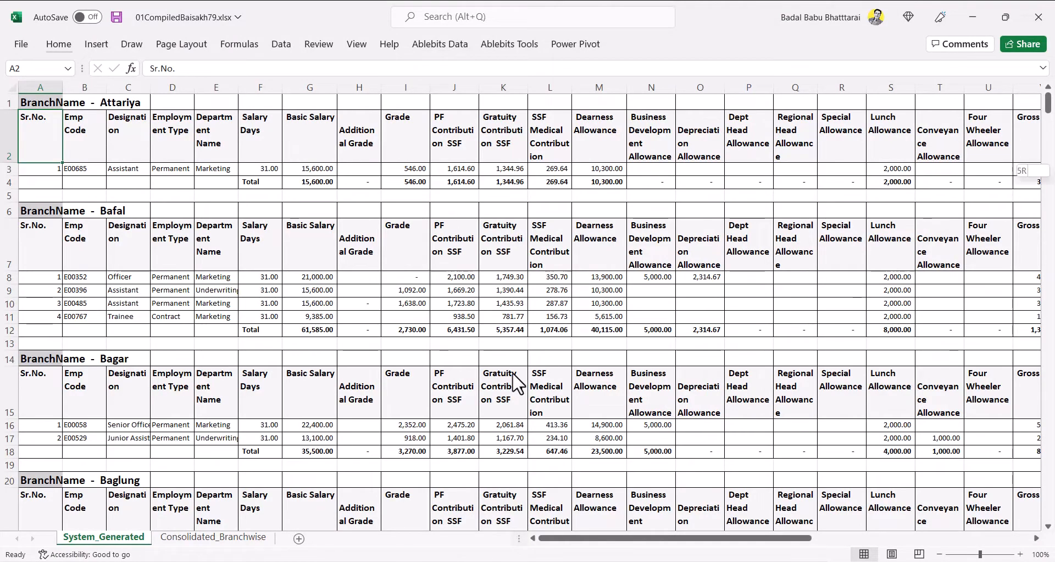
{"action": "key", "text": "ctrl+shift+Right"}
{"action": "key", "text": "Left"}
{"action": "key", "text": "Right"}
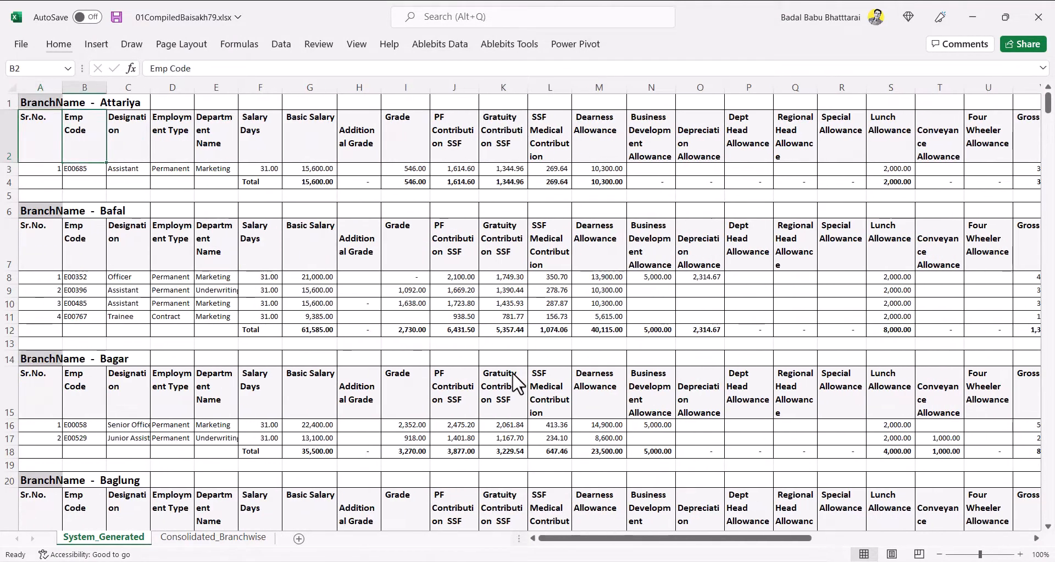
{"action": "key", "text": "Left"}
{"action": "key", "text": "shift+space"}
{"action": "key", "text": "Down"}
{"action": "key", "text": "Down"}
{"action": "key", "text": "Down"}
{"action": "key", "text": "Down"}
{"action": "key", "text": "Down"}
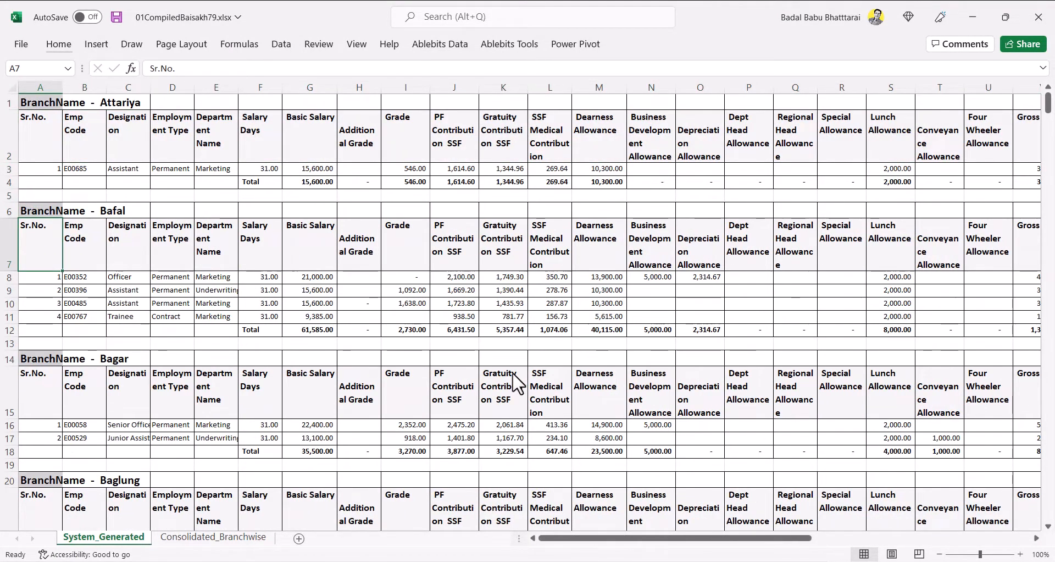
{"action": "key", "text": "shift+space"}
{"action": "key", "text": "Down"}
{"action": "key", "text": "Down"}
{"action": "key", "text": "Down"}
{"action": "key", "text": "Down"}
{"action": "key", "text": "Down"}
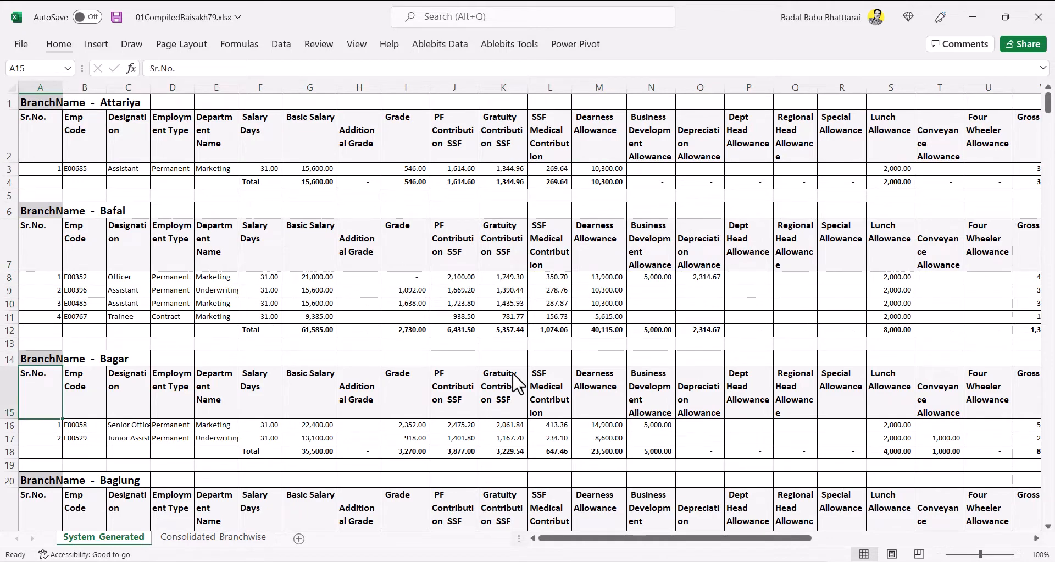
{"action": "key", "text": "shift+space"}
{"action": "key", "text": "Down"}
{"action": "key", "text": "Down"}
{"action": "key", "text": "Down"}
{"action": "key", "text": "Down"}
{"action": "key", "text": "Down"}
{"action": "key", "text": "Down"}
{"action": "key", "text": "shift+space"}
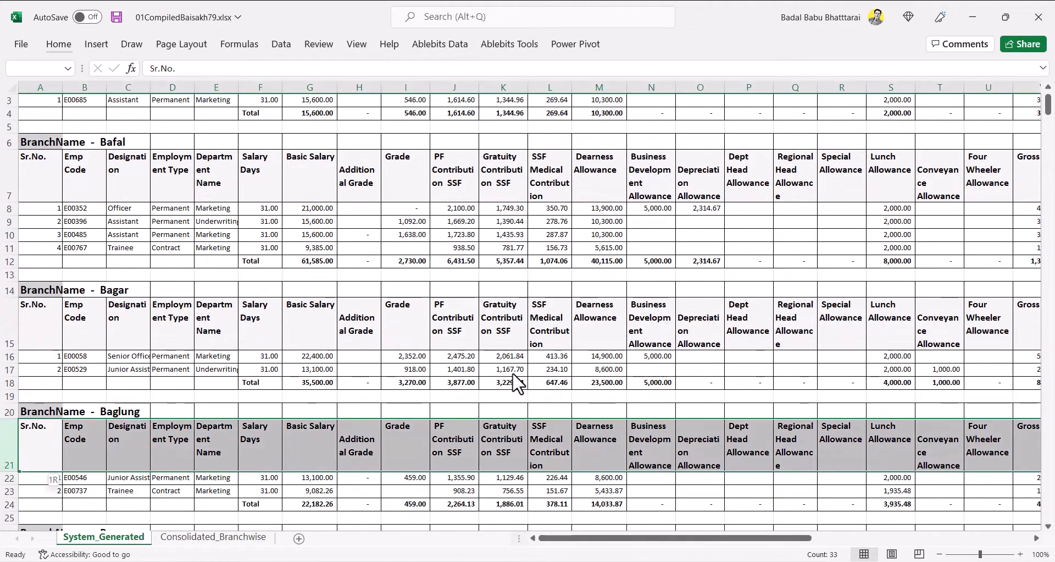
Step: Turn on filtering for the entire System_Generated sheet, using row 1 with the Attariya branch name as the header row
{"action": "key", "text": "Up"}
{"action": "key", "text": "Up"}
{"action": "key", "text": "Up"}
{"action": "key", "text": "Up"}
{"action": "key", "text": "Up"}
{"action": "key", "text": "Up"}
{"action": "key", "text": "Up"}
{"action": "key", "text": "Up"}
{"action": "key", "text": "Up"}
{"action": "key", "text": "Up"}
{"action": "key", "text": "Up"}
{"action": "key", "text": "Up"}
{"action": "key", "text": "Up"}
{"action": "key", "text": "Up"}
{"action": "key", "text": "Up"}
{"action": "key", "text": "Up"}
{"action": "key", "text": "Up"}
{"action": "key", "text": "Up"}
{"action": "key", "text": "Up"}
{"action": "key", "text": "Up"}
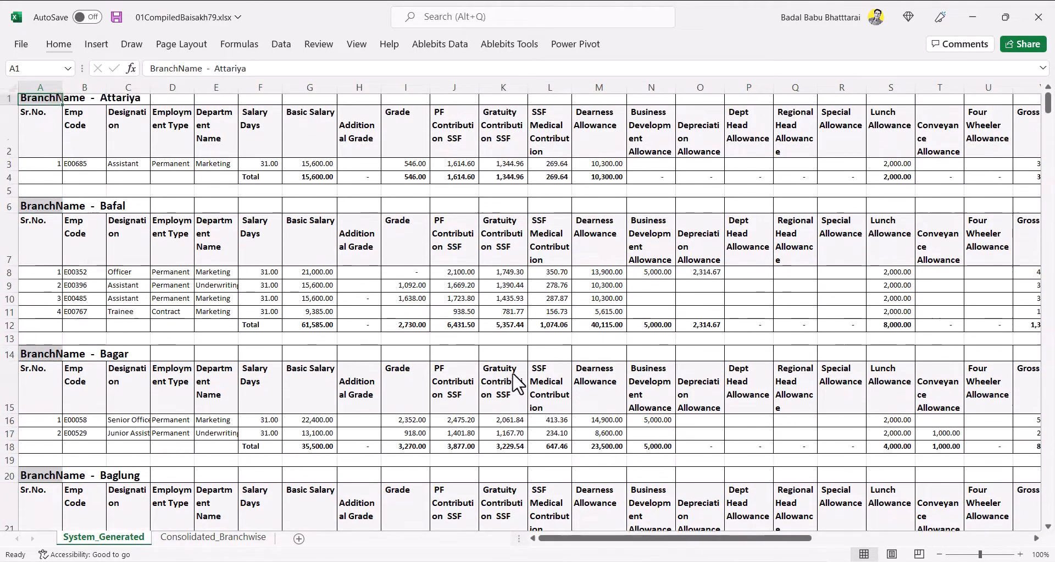
{"action": "key", "text": "ctrl+a"}
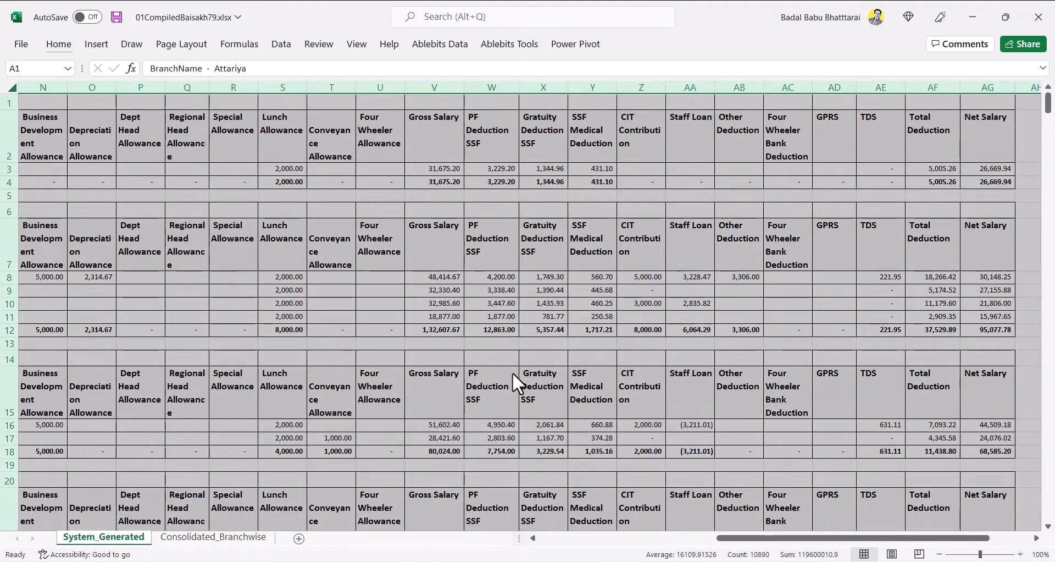
{"action": "key", "text": "ctrl+shift+l"}
{"action": "key", "text": "ctrl+Home"}
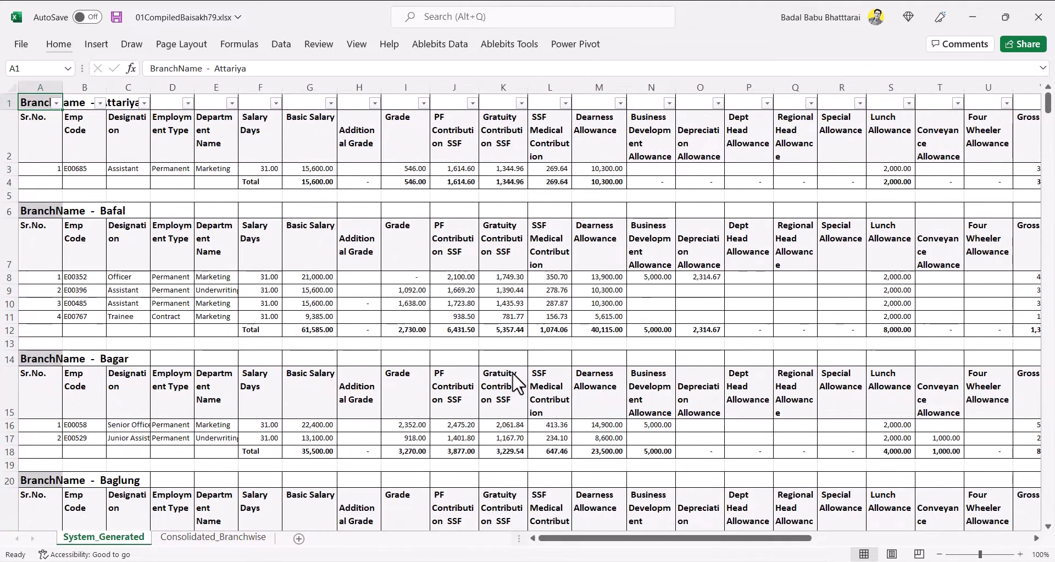
Step: Filter column A to show only the repeated "Sr.No." heading rows
{"action": "key", "text": "alt+Down"}
{"action": "key", "text": "Down"}
{"action": "key", "text": "Down"}
{"action": "key", "text": "Down"}
{"action": "key", "text": "Down"}
{"action": "key", "text": "Down"}
{"action": "key", "text": "Down"}
{"action": "key", "text": "Down"}
{"action": "key", "text": "Down"}
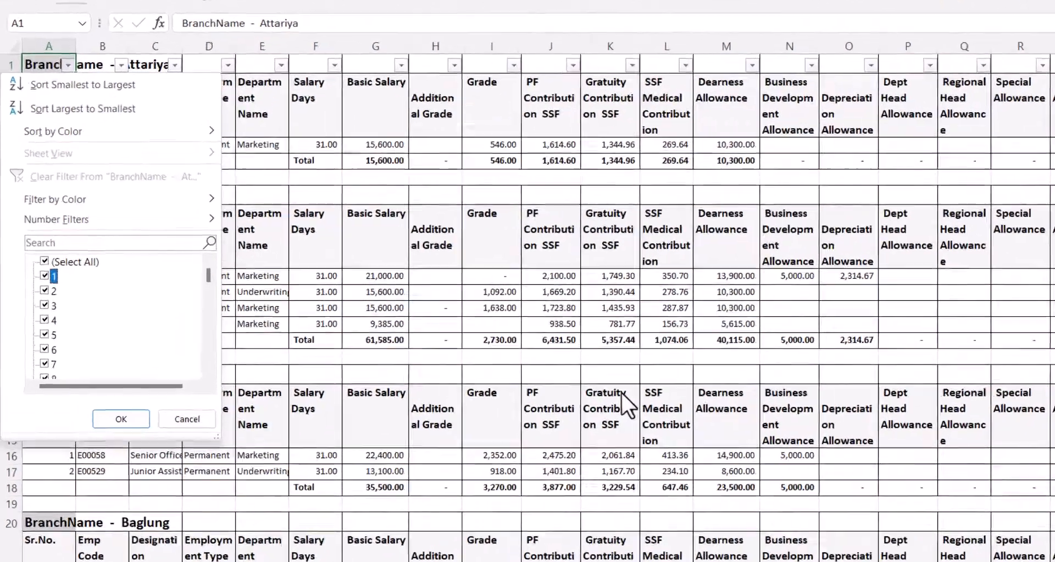
{"action": "key", "text": "Up"}
{"action": "key", "text": "space"}
{"action": "key", "text": "End"}
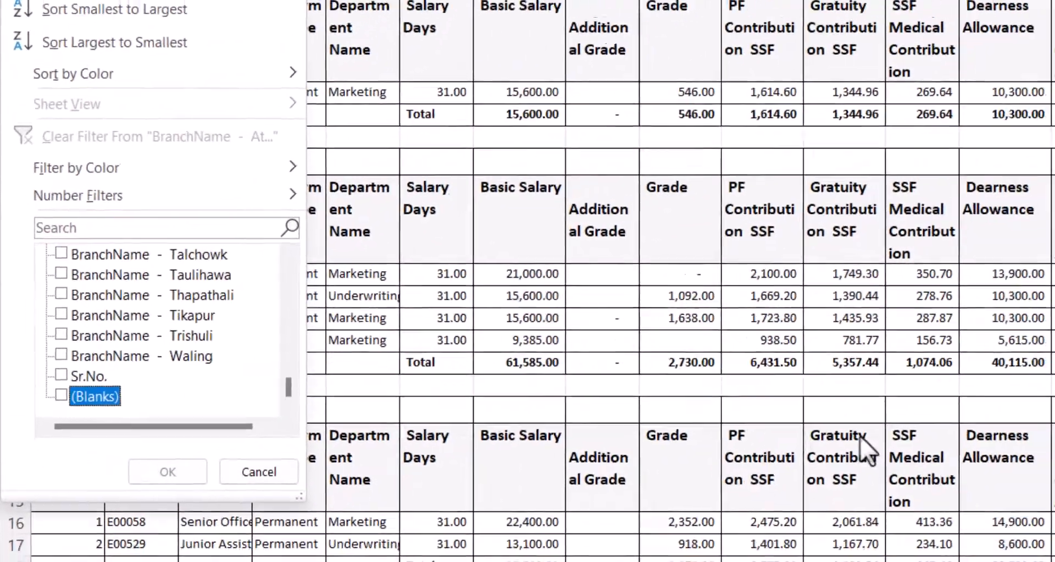
{"action": "key", "text": "Up"}
{"action": "key", "text": "space"}
{"action": "key", "text": "Return"}
Step: Delete the repeated heading rows from row 7 down, keeping the first one in row 2, and clear the column A filter
{"action": "key", "text": "Down"}
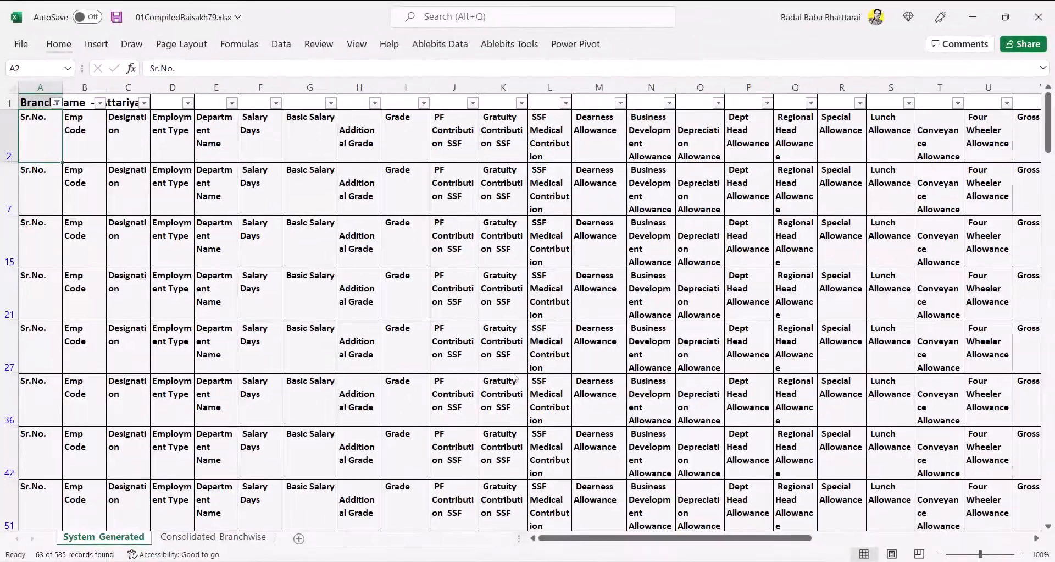
{"action": "key", "text": "shift+space"}
{"action": "key", "text": "Down"}
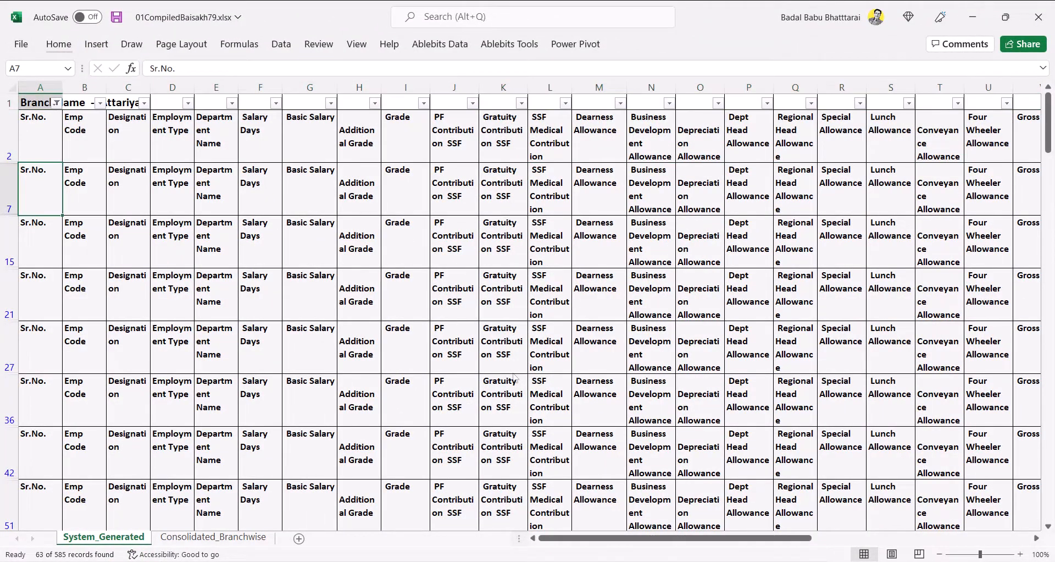
{"action": "key", "text": "shift+space"}
{"action": "key", "text": "ctrl+shift+Down"}
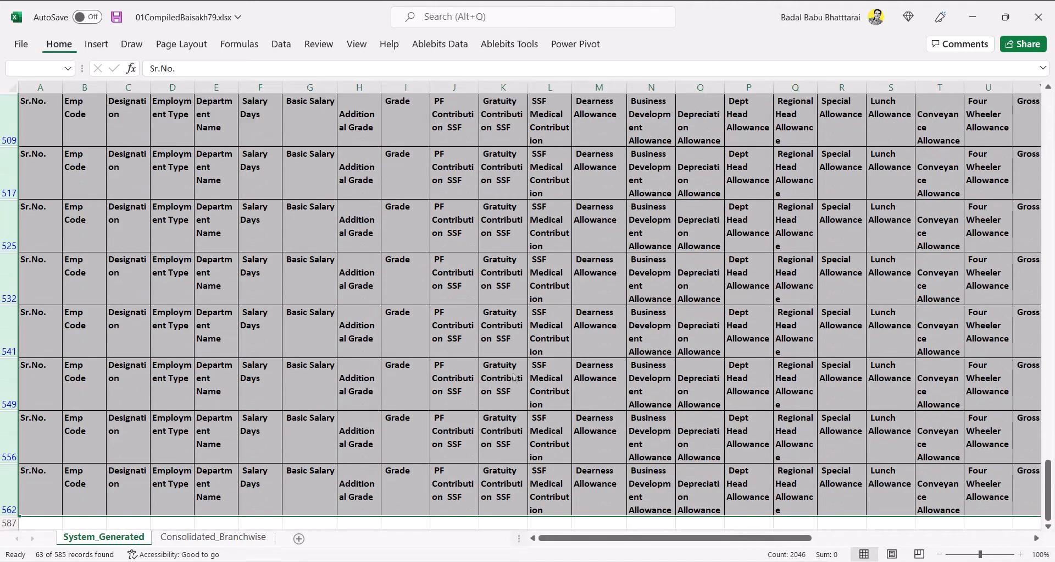
{"action": "key", "text": "ctrl+minus"}
{"action": "key", "text": "ctrl+Home"}
{"action": "key", "text": "alt+Down"}
{"action": "key", "text": "c"}
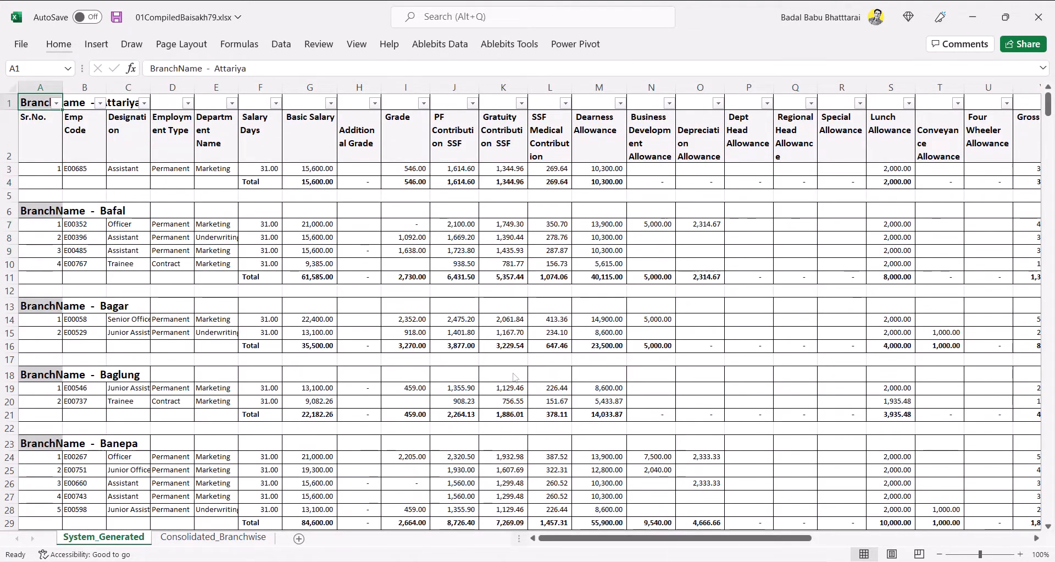
Step: Filter column F to the rows matching "total"
{"action": "key", "text": "Right"}
{"action": "key", "text": "Right"}
{"action": "key", "text": "Right"}
{"action": "key", "text": "Right"}
{"action": "key", "text": "Right"}
{"action": "key", "text": "alt+Down"}
{"action": "key", "text": "Down"}
{"action": "key", "text": "Down"}
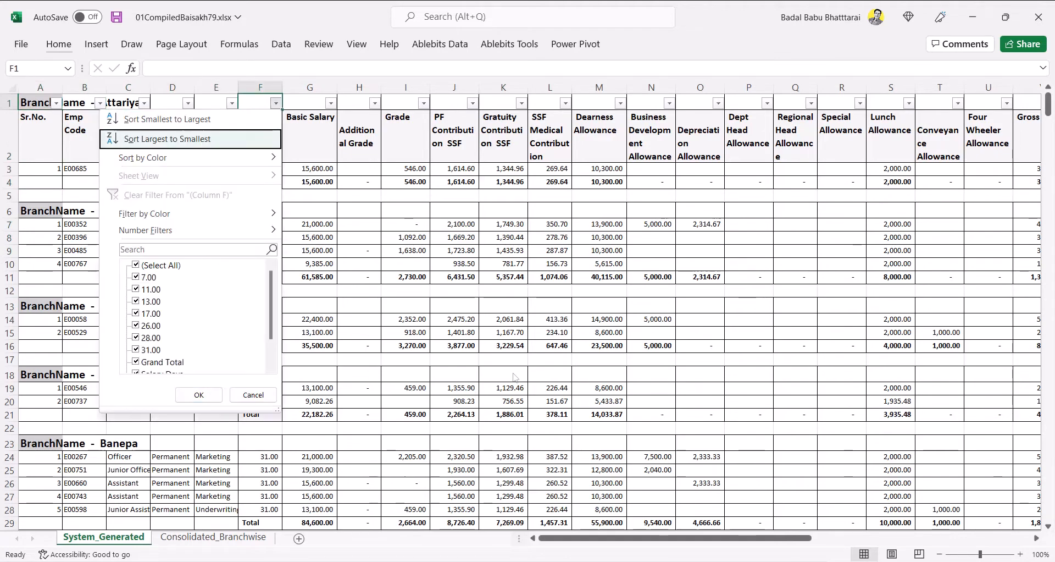
{"action": "type", "text": "e"}
{"action": "type", "text": "total"}
{"action": "key", "text": "Return"}
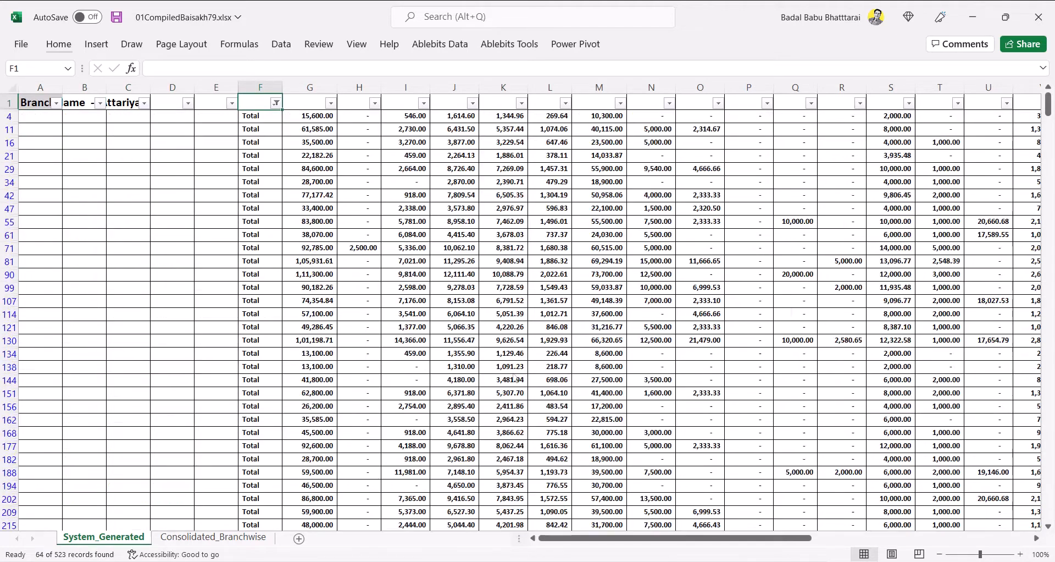
Step: Delete all the filtered total rows and clear the column F filter
{"action": "key", "text": "Down"}
{"action": "key", "text": "ctrl+shift+Right"}
{"action": "key", "text": "ctrl+shift+Down"}
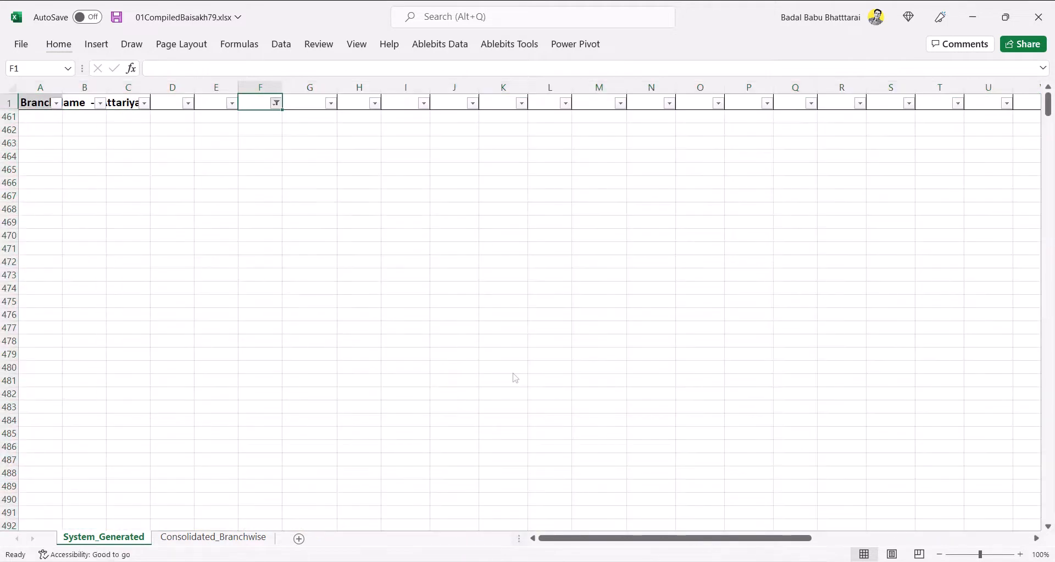
{"action": "key", "text": "alt+Down"}
{"action": "key", "text": "c"}
Step: Examine the blank rows separating the Attariya, Bafal, Bagar and Baglung branch blocks
{"action": "key", "text": "Down"}
{"action": "key", "text": "Down"}
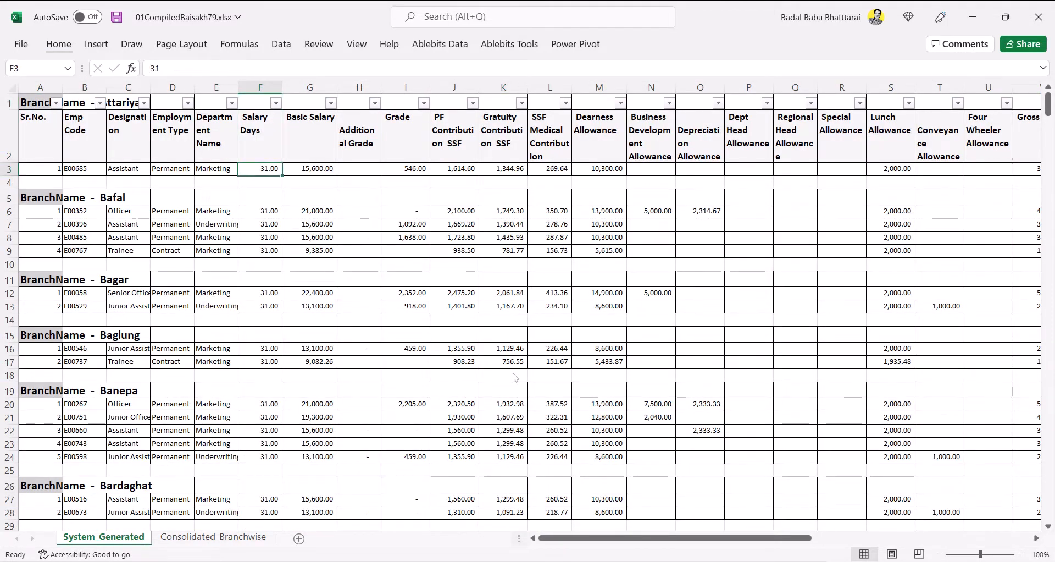
{"action": "key", "text": "Left"}
{"action": "key", "text": "Left"}
{"action": "key", "text": "Left"}
{"action": "key", "text": "Left"}
{"action": "key", "text": "Left"}
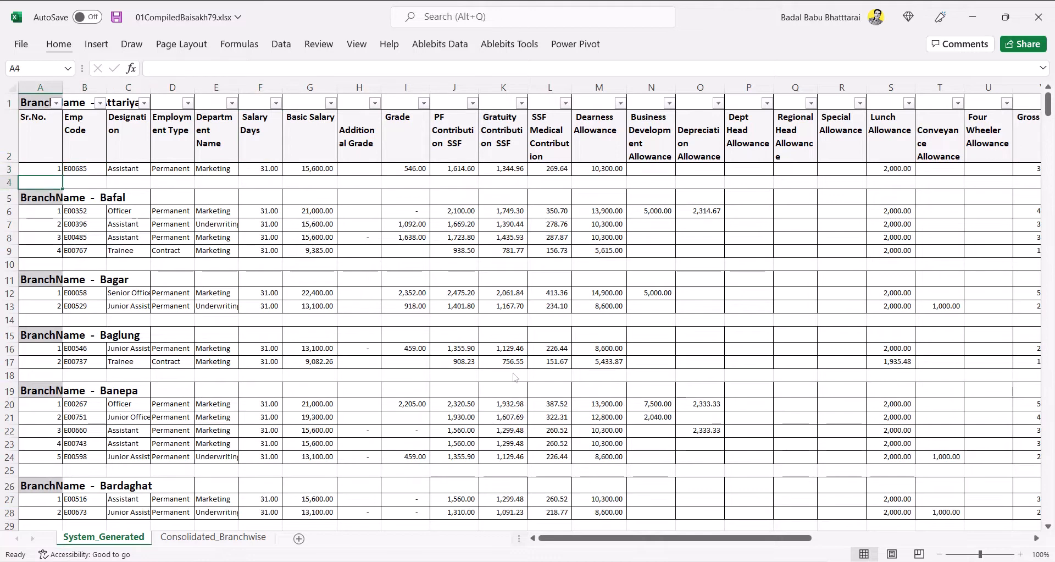
{"action": "key", "text": "Down"}
{"action": "key", "text": "Down"}
{"action": "key", "text": "Down"}
{"action": "key", "text": "Down"}
{"action": "key", "text": "shift+space"}
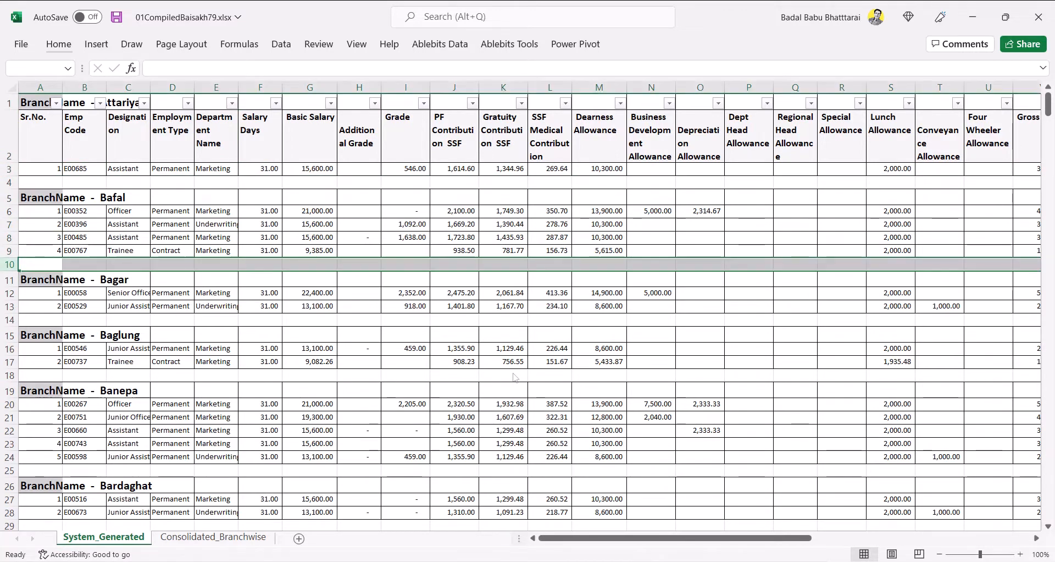
{"action": "key", "text": "Down"}
{"action": "key", "text": "Down"}
{"action": "key", "text": "Down"}
{"action": "key", "text": "Down"}
{"action": "key", "text": "shift+space"}
{"action": "key", "text": "Up"}
{"action": "key", "text": "Up"}
{"action": "key", "text": "Up"}
{"action": "key", "text": "Up"}
{"action": "key", "text": "Up"}
{"action": "key", "text": "Up"}
{"action": "key", "text": "Up"}
{"action": "key", "text": "Up"}
{"action": "key", "text": "Up"}
{"action": "key", "text": "Up"}
{"action": "key", "text": "Up"}
{"action": "key", "text": "Up"}
{"action": "key", "text": "Up"}
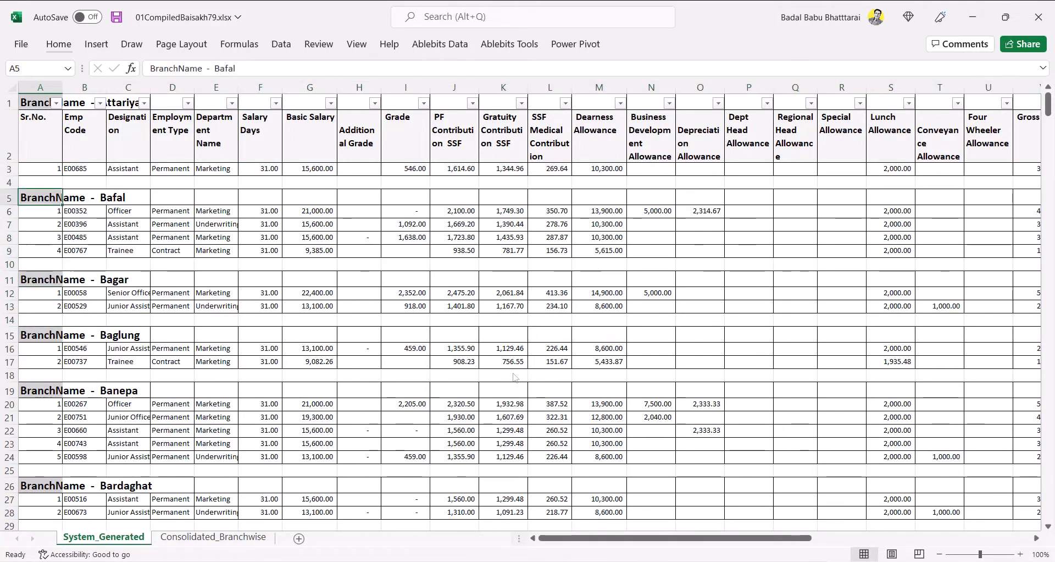
Step: Filter column A to show only the blank rows by searching its values for "bla"
{"action": "key", "text": "alt+Down"}
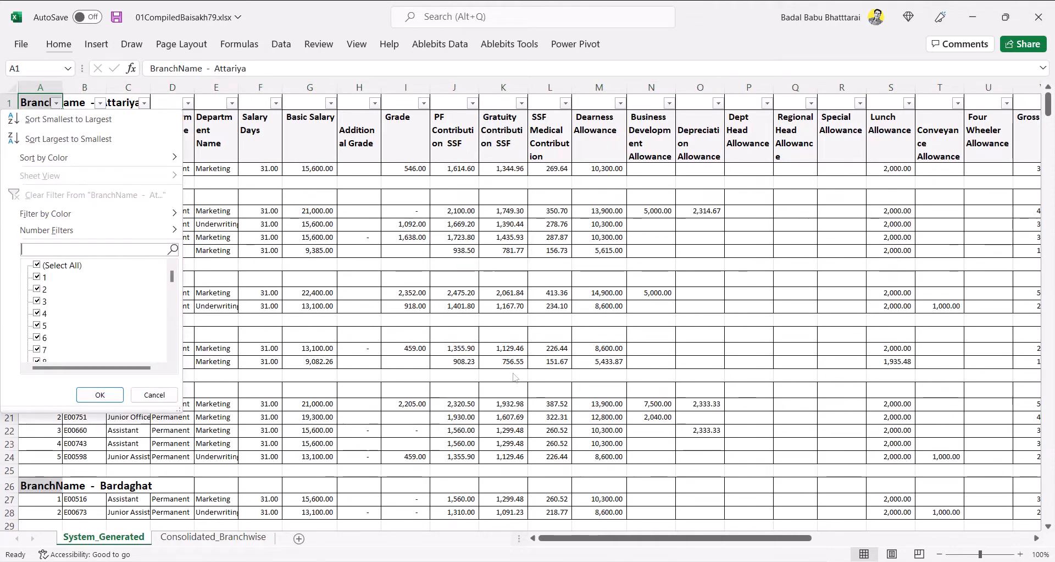
{"action": "type", "text": "bal\\"}
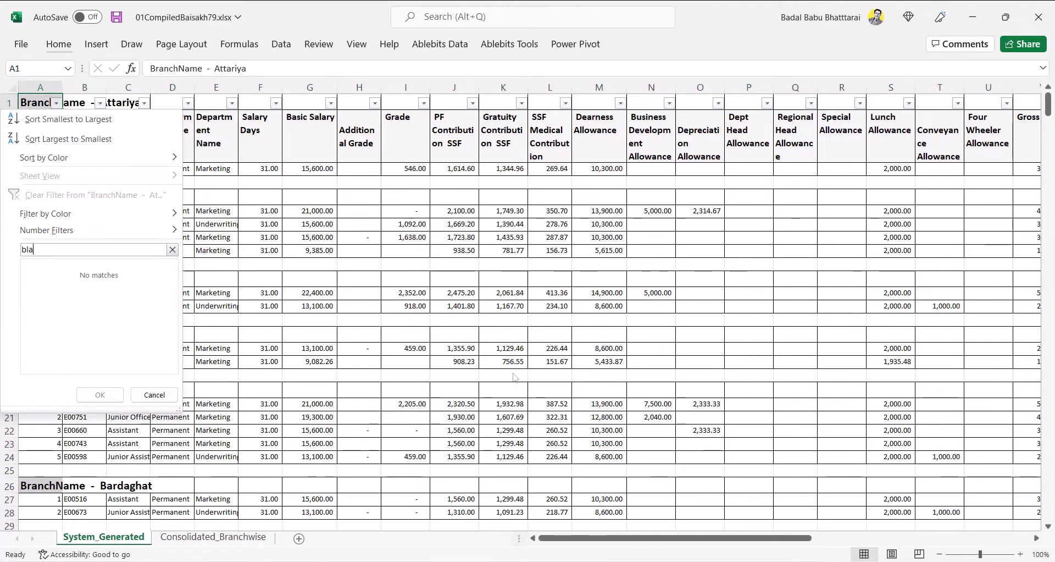
{"action": "key", "text": "Return"}
Step: Delete all the filtered blank rows from row 4 down and show the remaining rows again
{"action": "key", "text": "Down"}
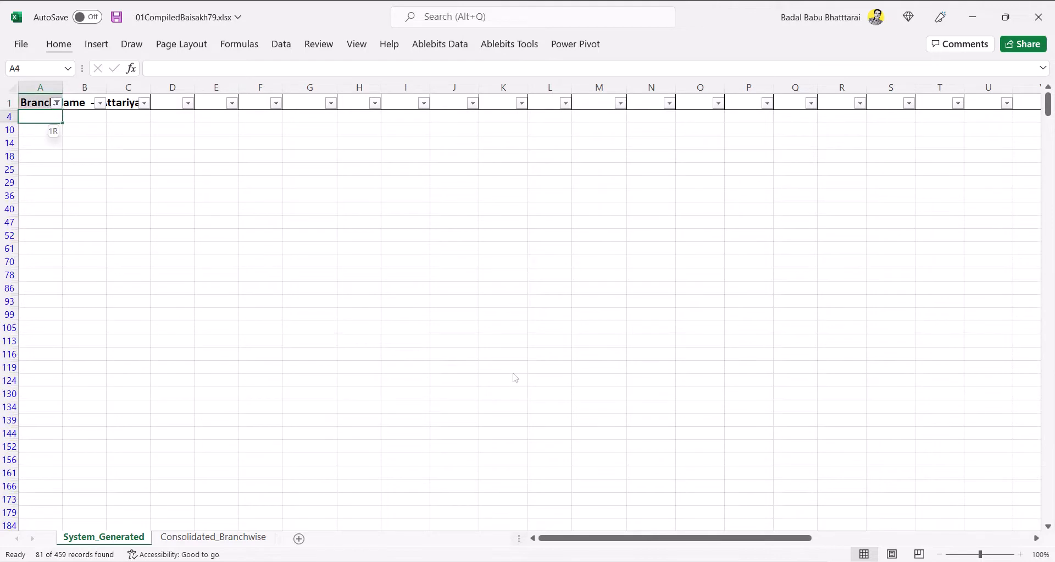
{"action": "key", "text": "shift+space"}
{"action": "key", "text": "ctrl+shift+Down"}
{"action": "key", "text": "alt+h"}
{"action": "key", "text": "d"}
{"action": "key", "text": "r"}
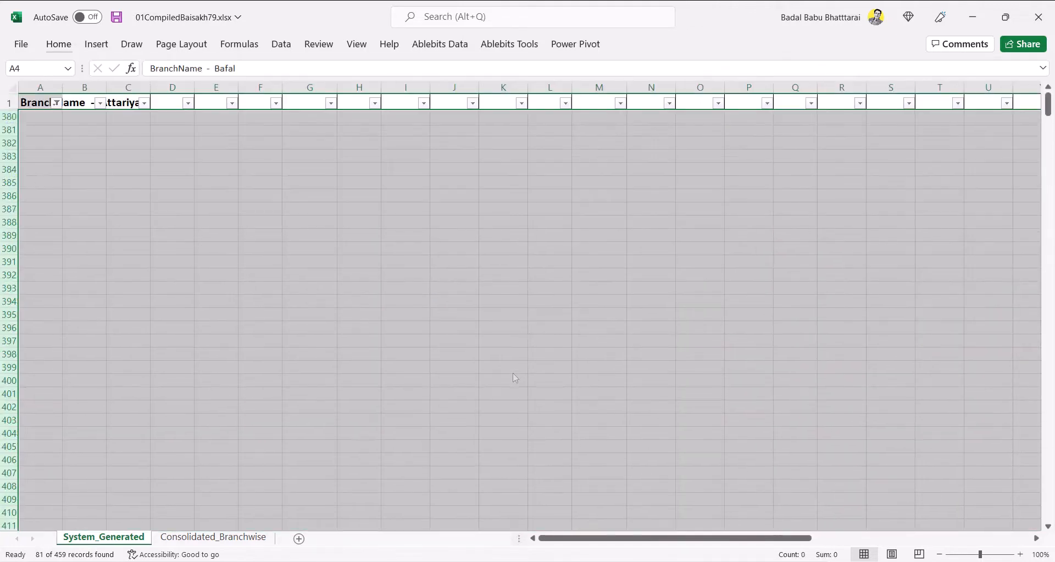
{"action": "key", "text": "ctrl+Home"}
{"action": "key", "text": "ctrl+shift+l"}
Step: Examine the branch name rows and employee rows from Attariya down to Birtamod
{"action": "key", "text": "Down"}
{"action": "key", "text": "Down"}
{"action": "key", "text": "Down"}
{"action": "key", "text": "Down"}
{"action": "key", "text": "Down"}
{"action": "key", "text": "Down"}
{"action": "key", "text": "Down"}
{"action": "key", "text": "Down"}
{"action": "key", "text": "Down"}
{"action": "key", "text": "Down"}
{"action": "key", "text": "Down"}
{"action": "key", "text": "Down"}
{"action": "key", "text": "Down"}
{"action": "key", "text": "Down"}
{"action": "key", "text": "Down"}
{"action": "key", "text": "Down"}
{"action": "key", "text": "Down"}
{"action": "key", "text": "Down"}
{"action": "key", "text": "Down"}
{"action": "key", "text": "Down"}
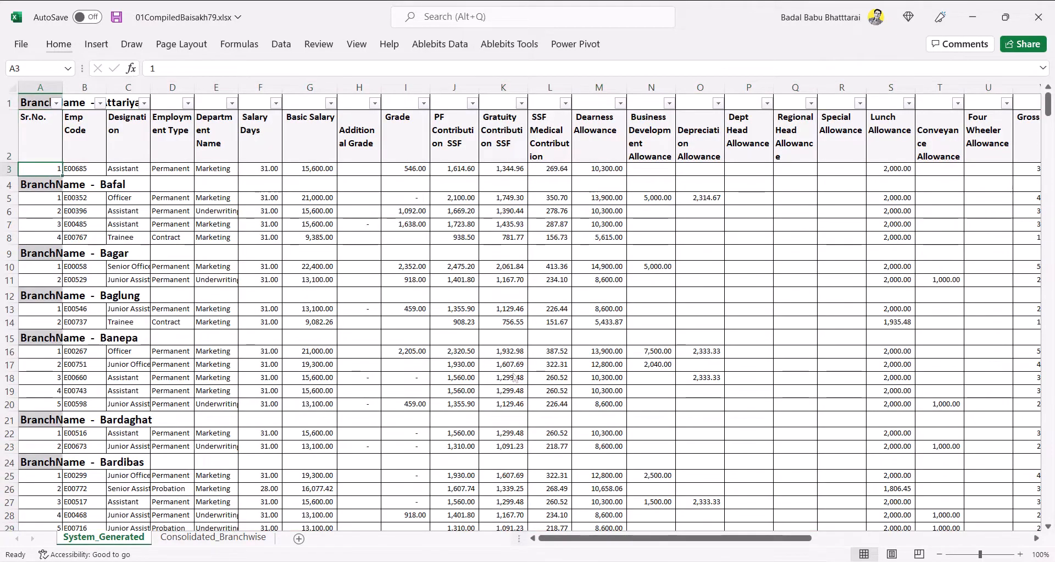
{"action": "key", "text": "Down"}
{"action": "key", "text": "Down"}
{"action": "key", "text": "Down"}
{"action": "key", "text": "Down"}
{"action": "key", "text": "Down"}
{"action": "key", "text": "Down"}
{"action": "key", "text": "Down"}
{"action": "key", "text": "Down"}
{"action": "key", "text": "Down"}
{"action": "key", "text": "Down"}
{"action": "key", "text": "Down"}
{"action": "key", "text": "Down"}
{"action": "key", "text": "Down"}
{"action": "key", "text": "Down"}
{"action": "key", "text": "Down"}
{"action": "key", "text": "Down"}
{"action": "key", "text": "Down"}
{"action": "key", "text": "Down"}
{"action": "key", "text": "Down"}
{"action": "key", "text": "Down"}
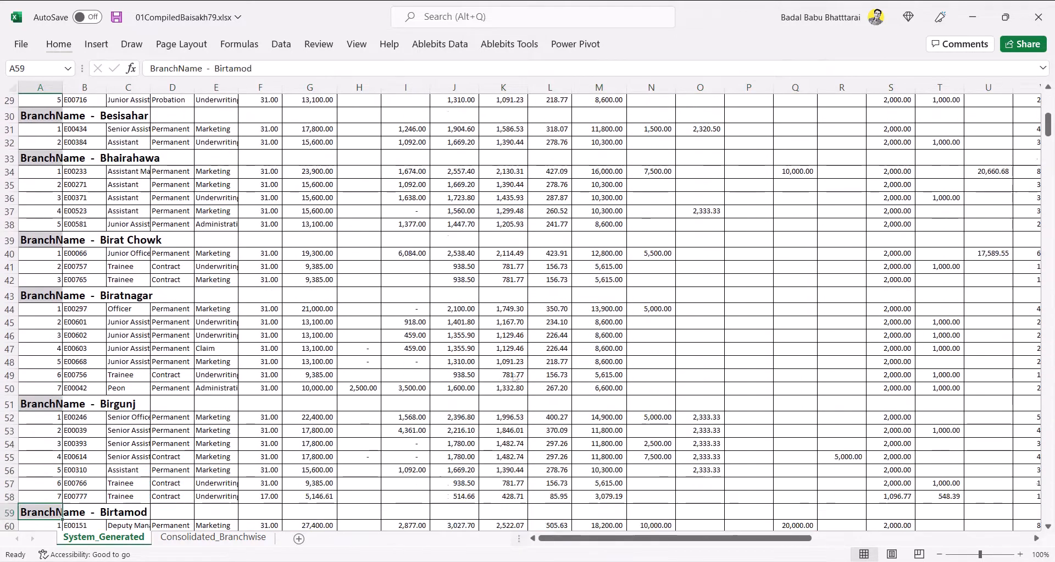
Step: Autofit the Emp Code column and insert a blank column before it
{"action": "key", "text": "ctrl+Home"}
{"action": "key", "text": "Right"}
{"action": "key", "text": "ctrl+shift+Down"}
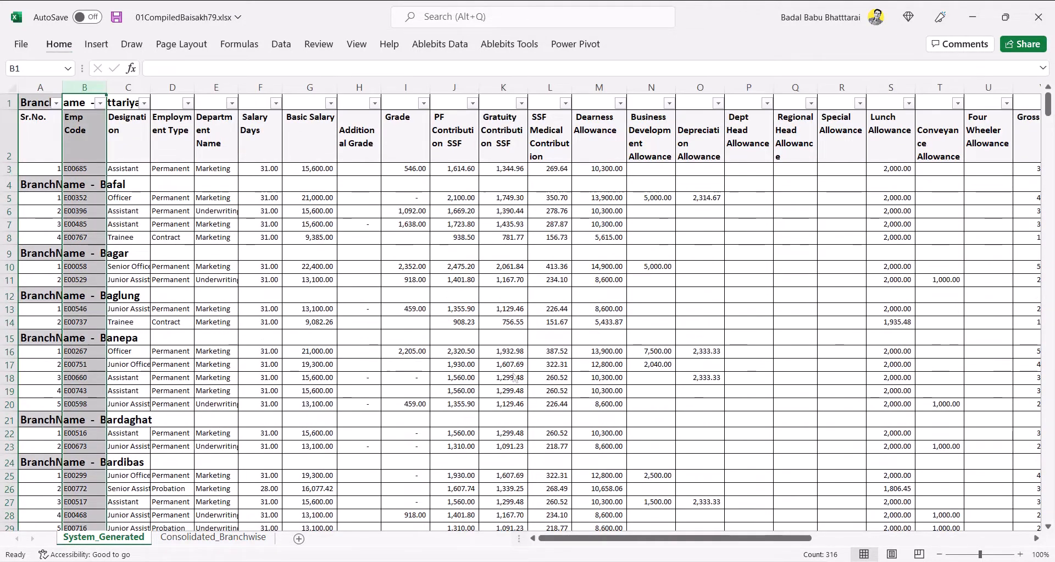
{"action": "key", "text": "alt+h"}
{"action": "key", "text": "o"}
{"action": "key", "text": "i"}
{"action": "key", "text": "alt+h"}
{"action": "key", "text": "i"}
{"action": "key", "text": "c"}
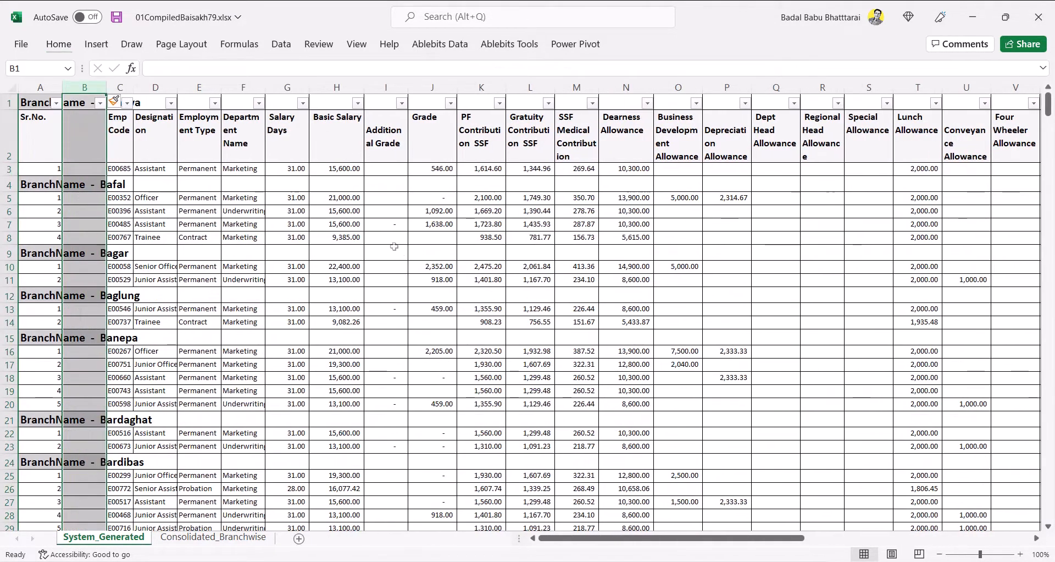
Step: Autofit column A to the full branch names and enter the heading "Branch" for the new column in B2
{"action": "double_click", "coordinate": [63, 87]}
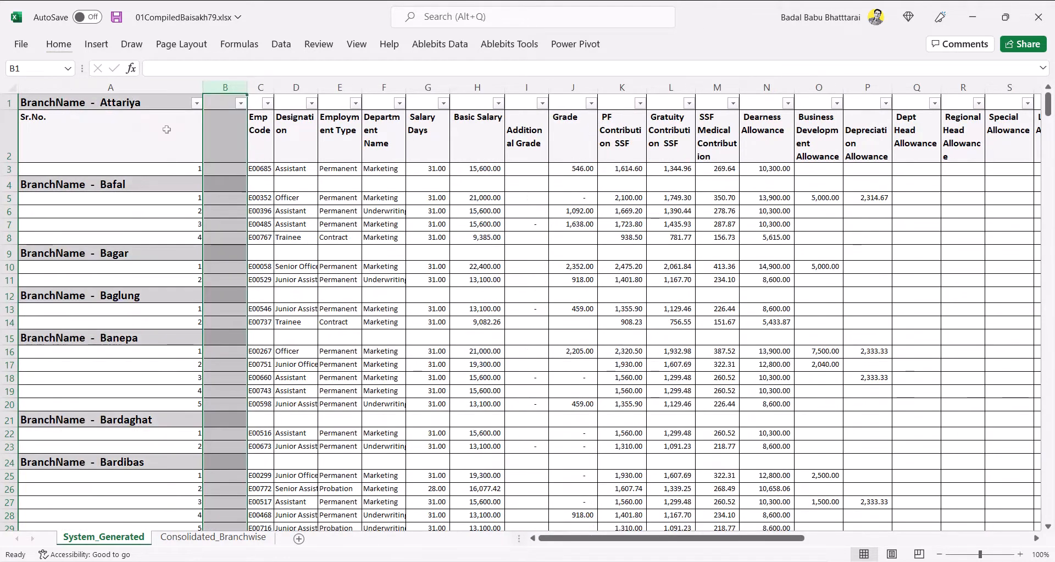
{"action": "left_click", "coordinate": [219, 166]}
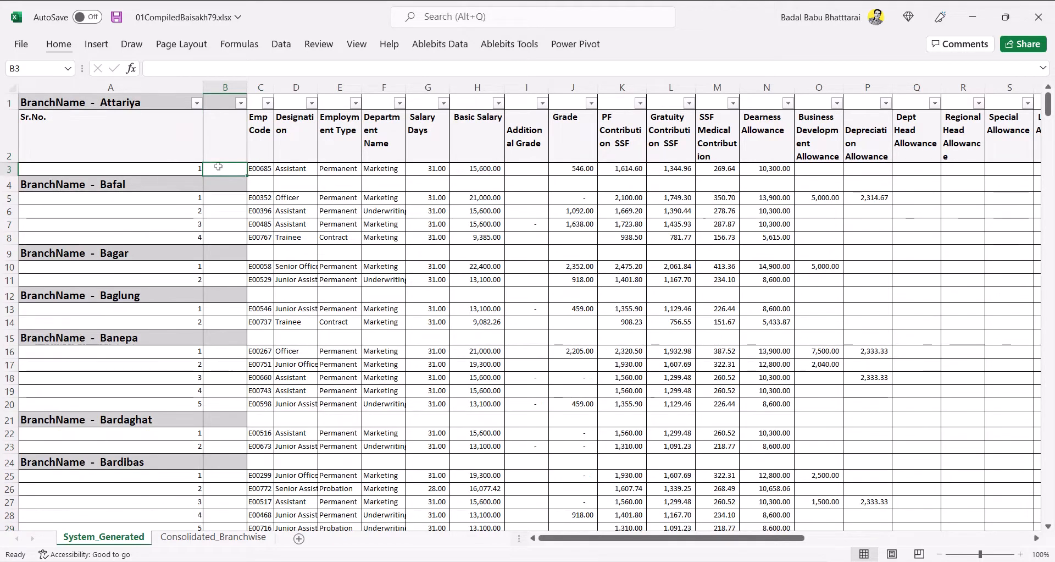
{"action": "key", "text": "Up"}
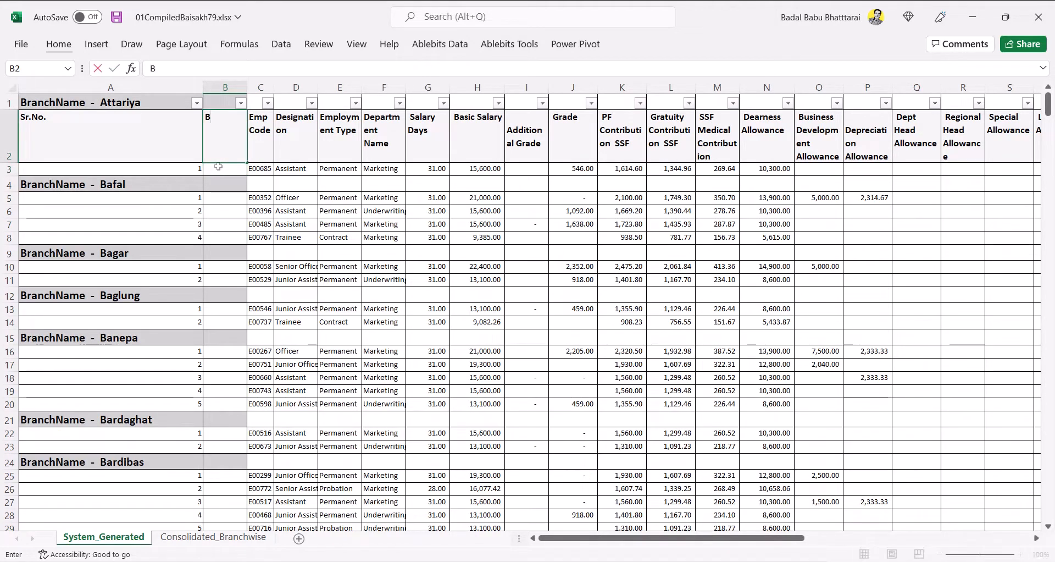
Step: Copy the Attariya branch name from A1 into B3 and autofit column B to it
{"action": "key", "text": "Left"}
{"action": "key", "text": "Up"}
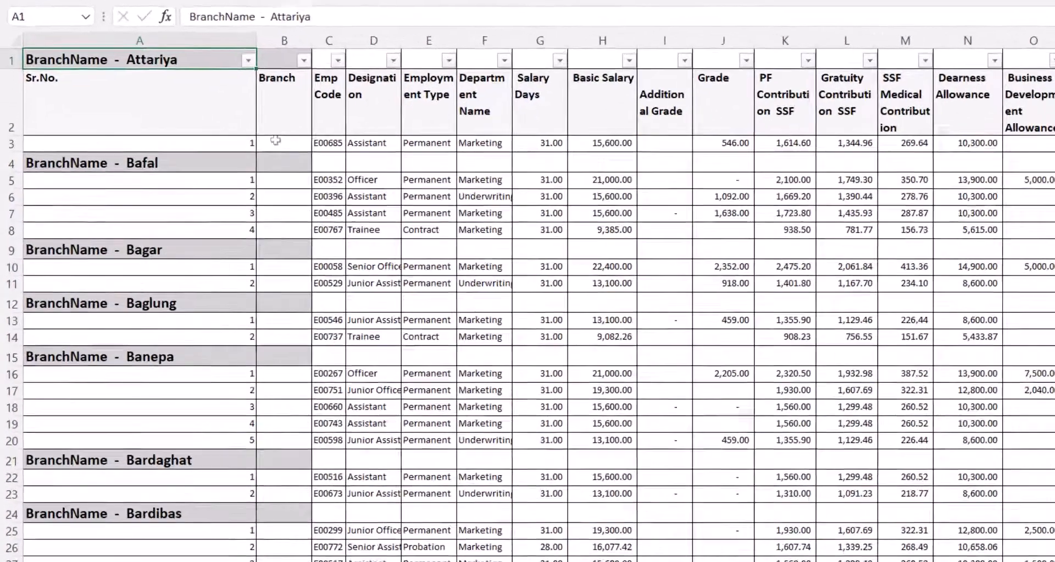
{"action": "key", "text": "ctrl+c"}
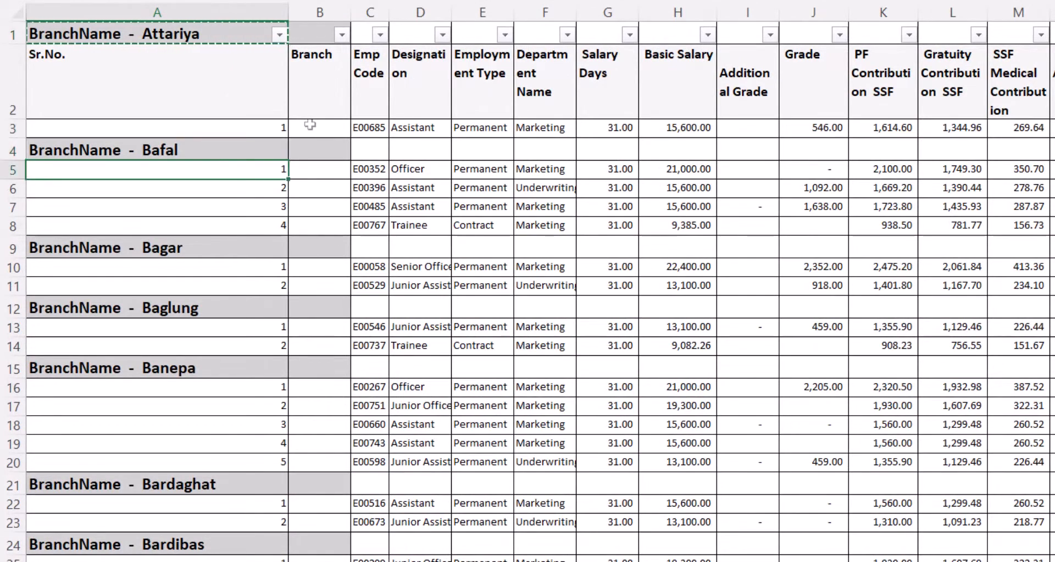
{"action": "left_click", "coordinate": [310, 125]}
{"action": "key", "text": "Return"}
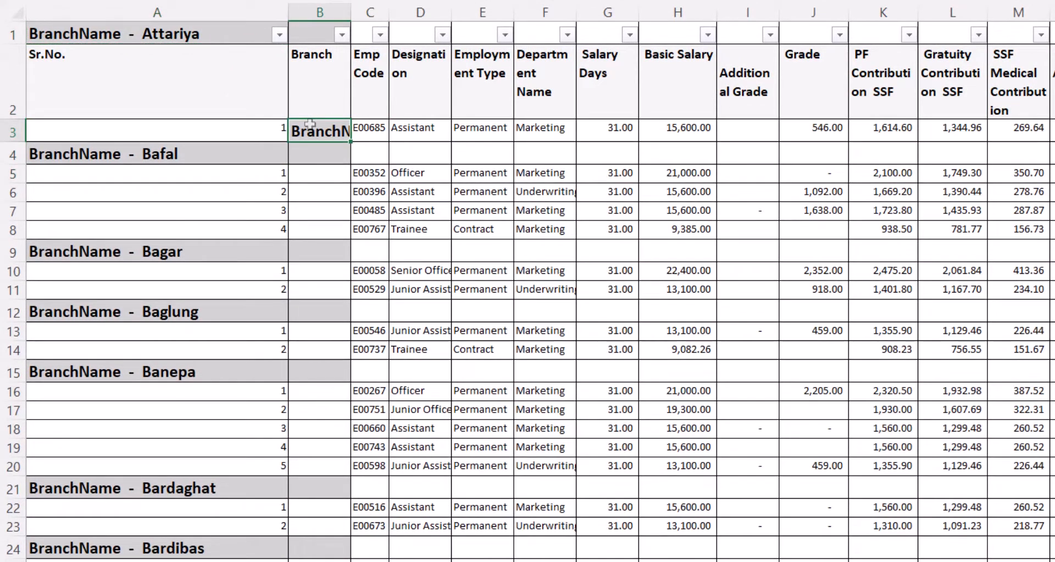
{"action": "key", "text": "alt+h"}
{"action": "key", "text": "o"}
{"action": "key", "text": "i"}
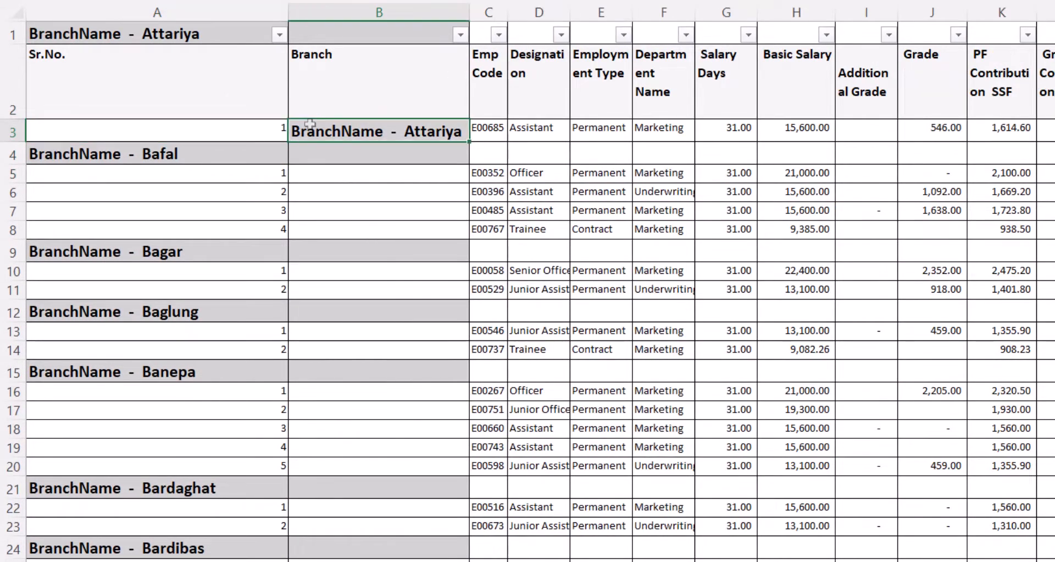
Step: Try pasting the Bafal branch name from A4 into its employee rows B5:B8 and clear those cells again
{"action": "key", "text": "Down"}
{"action": "key", "text": "Left"}
{"action": "key", "text": "ctrl+c"}
{"action": "key", "text": "Right"}
{"action": "key", "text": "Down"}
{"action": "key", "text": "shift+Down"}
{"action": "key", "text": "shift+Down"}
{"action": "key", "text": "shift+Down"}
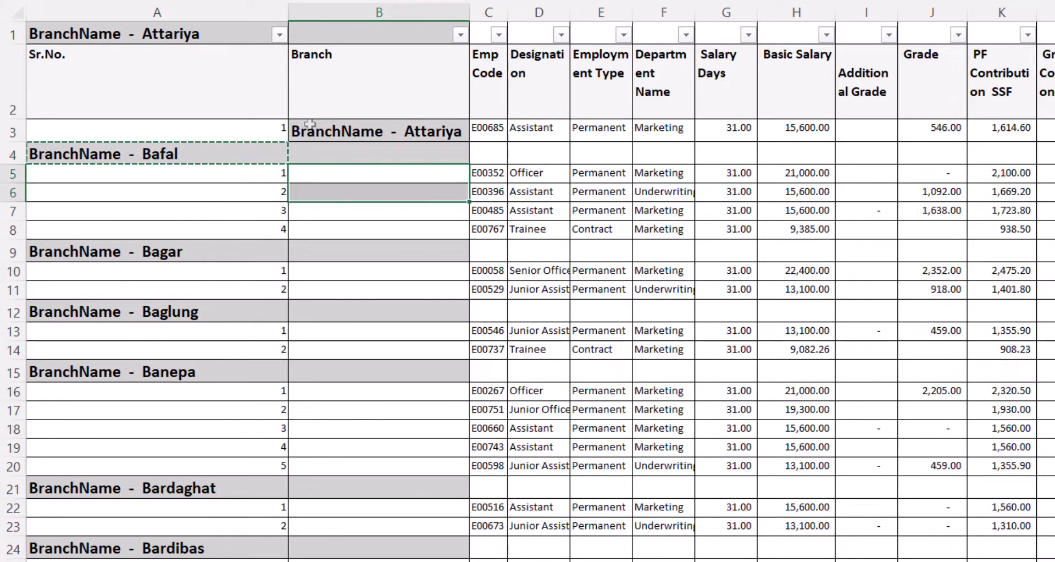
{"action": "key", "text": "ctrl+v"}
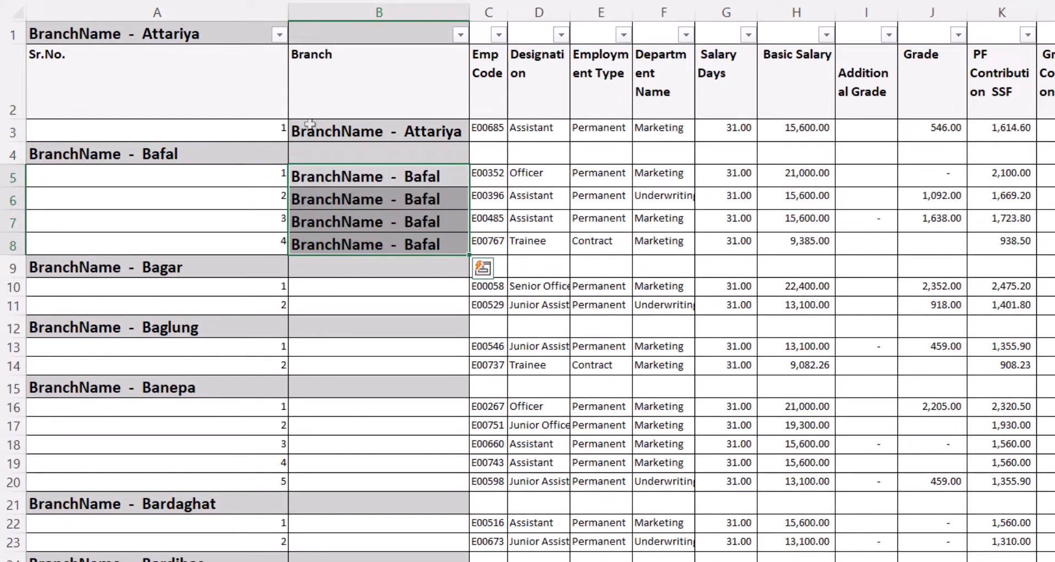
{"action": "key", "text": "Delete"}
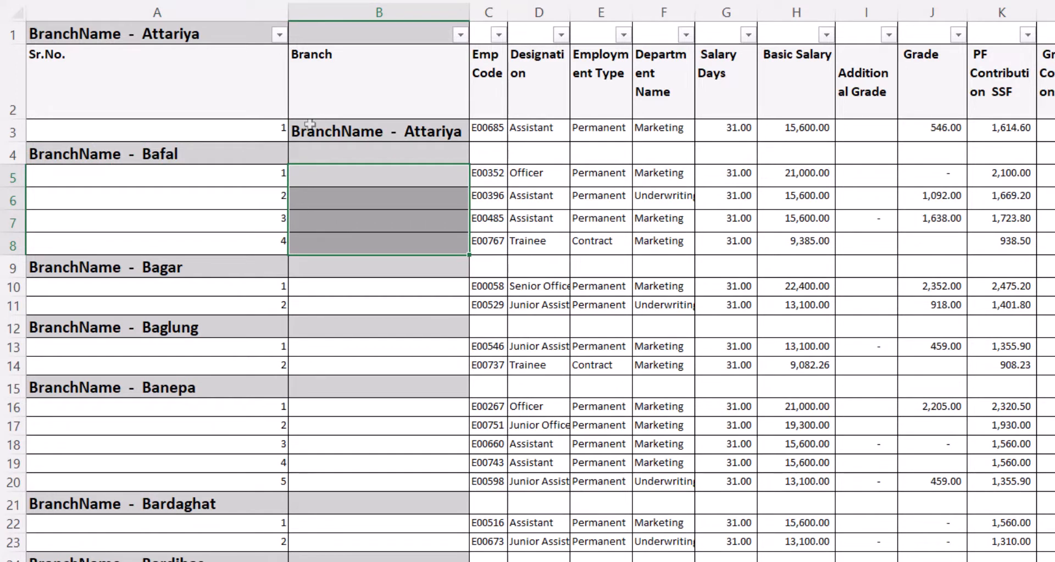
{"action": "key", "text": "Up"}
{"action": "key", "text": "Up"}
{"action": "key", "text": "Up"}
{"action": "key", "text": "Up"}
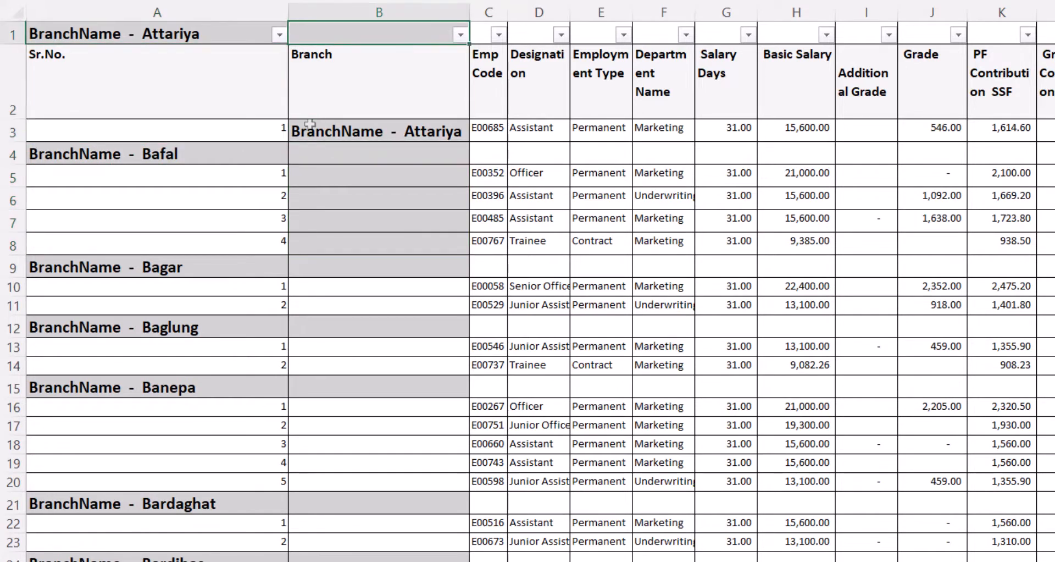
{"action": "key", "text": "Down"}
{"action": "key", "text": "Up"}
{"action": "key", "text": "Left"}
{"action": "key", "text": "Down"}
{"action": "key", "text": "Down"}
{"action": "key", "text": "Down"}
{"action": "key", "text": "Down"}
{"action": "key", "text": "Up"}
{"action": "key", "text": "Up"}
{"action": "key", "text": "Up"}
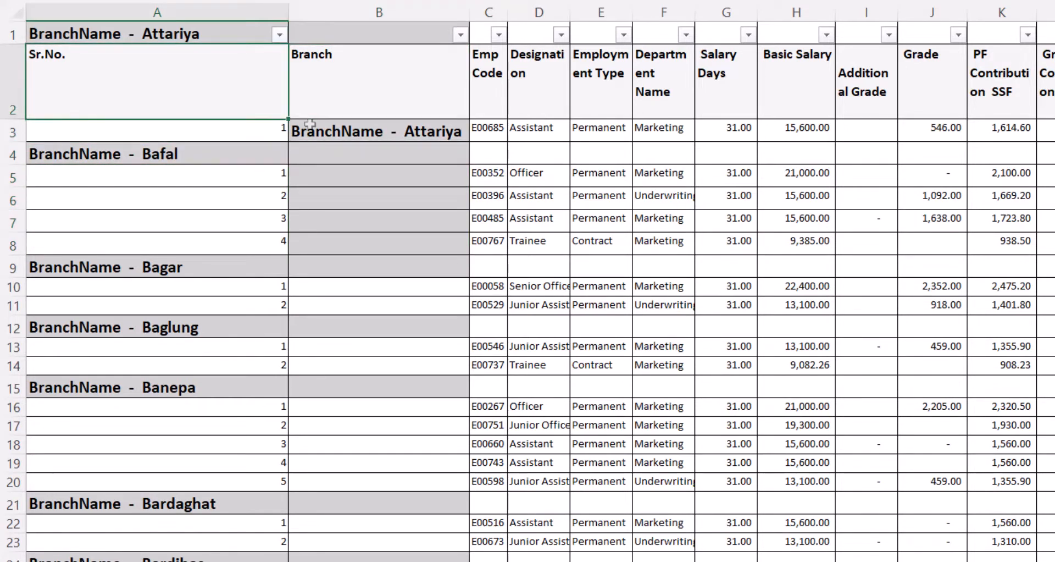
Step: Filter column A to the rows containing "branch"
{"action": "key", "text": "Up"}
{"action": "key", "text": "alt+Down"}
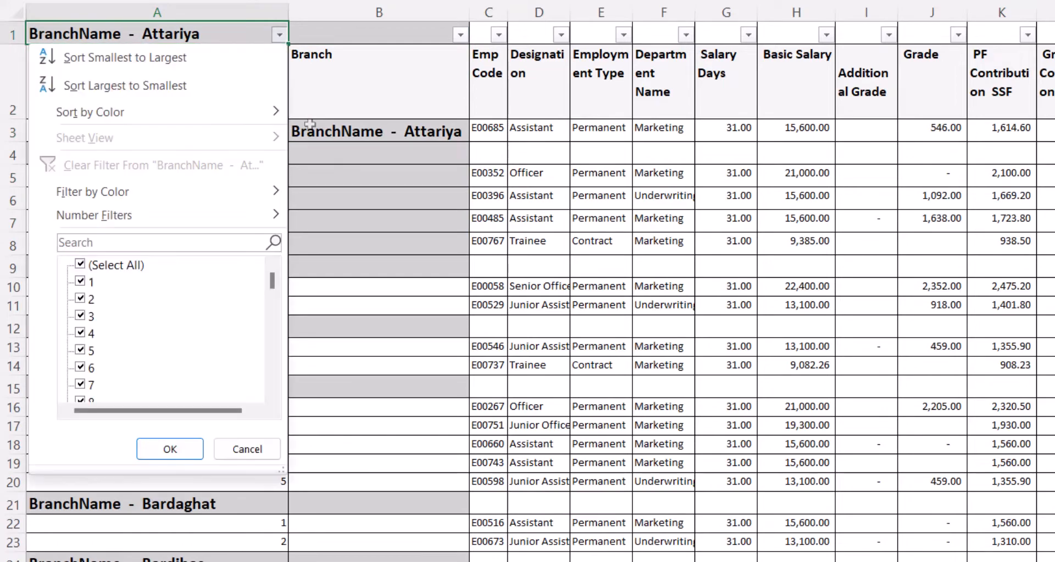
{"action": "type", "text": "branch"}
{"action": "key", "text": "Return"}
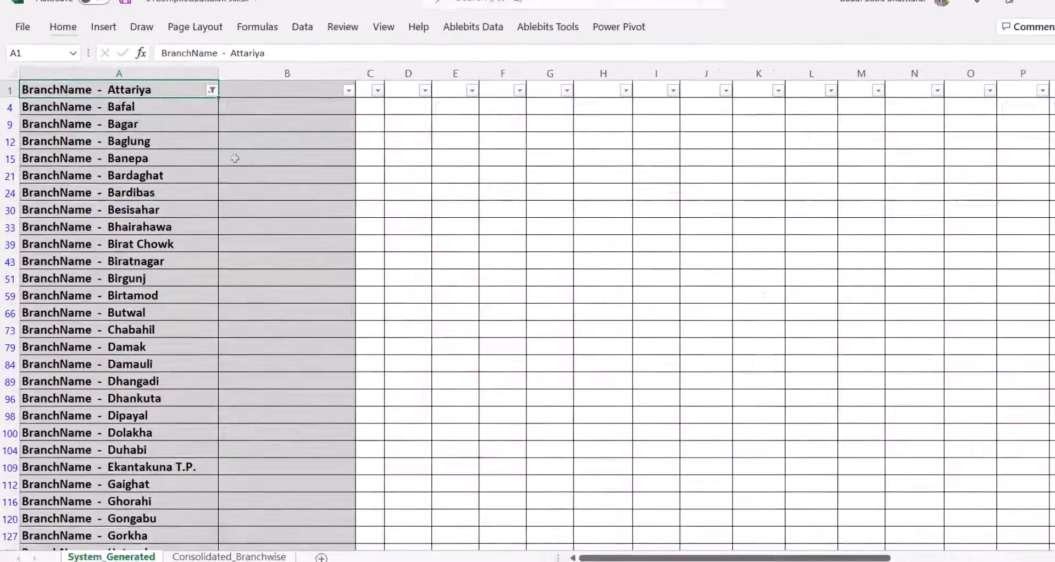
Step: Enter the formula =A4 in B4 to pull in the Bafal branch name
{"action": "key", "text": "Down"}
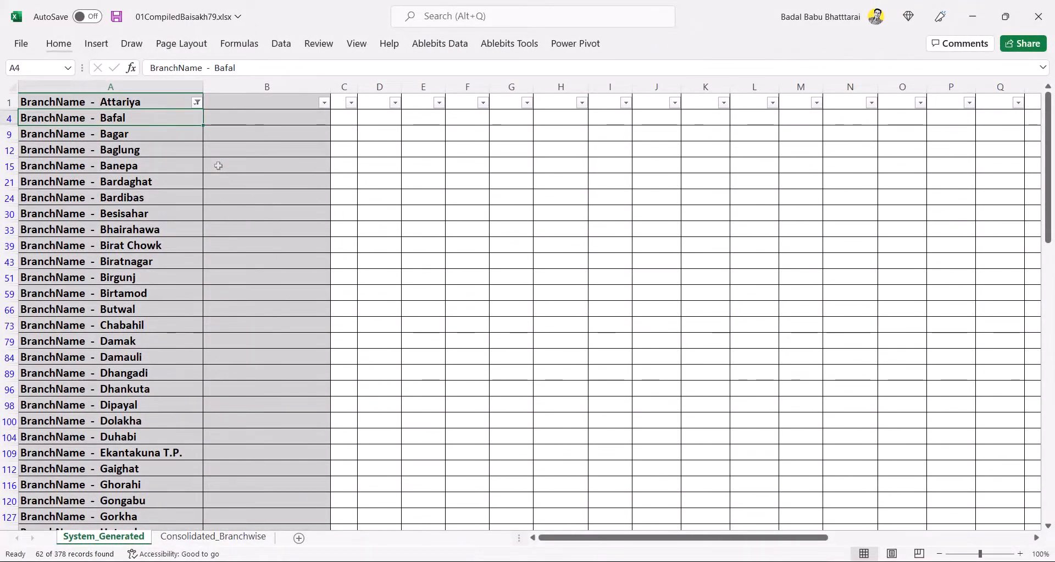
{"action": "key", "text": "Right"}
{"action": "type", "text": "="}
{"action": "key", "text": "Left"}
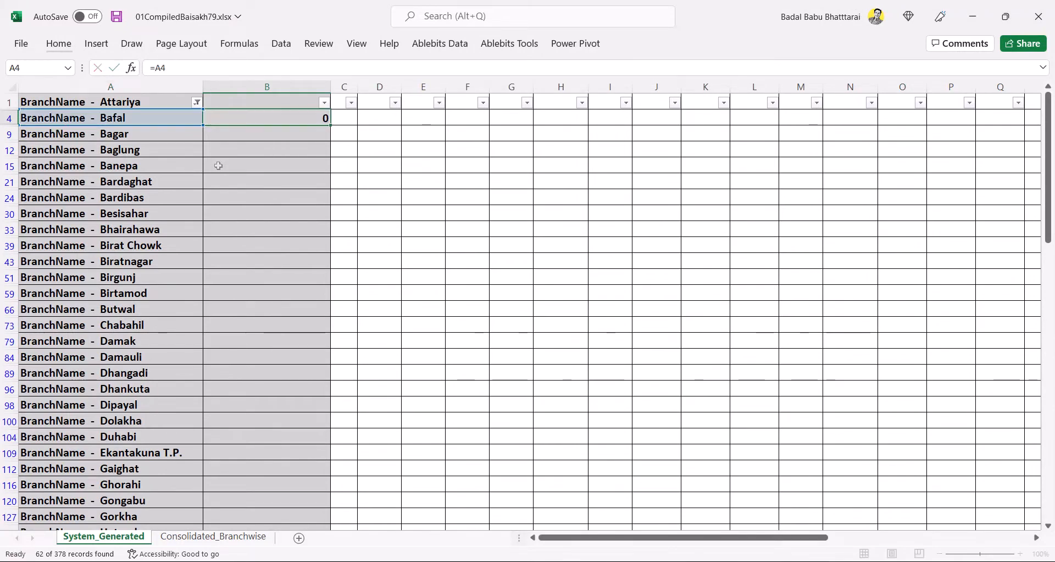
{"action": "key", "text": "ctrl+Return"}
Step: Copy the B4 formula to the filtered branch rows down to B376 and clear the filter
{"action": "key", "text": "ctrl+c"}
{"action": "key", "text": "Left"}
{"action": "key", "text": "ctrl+Down"}
{"action": "key", "text": "Right"}
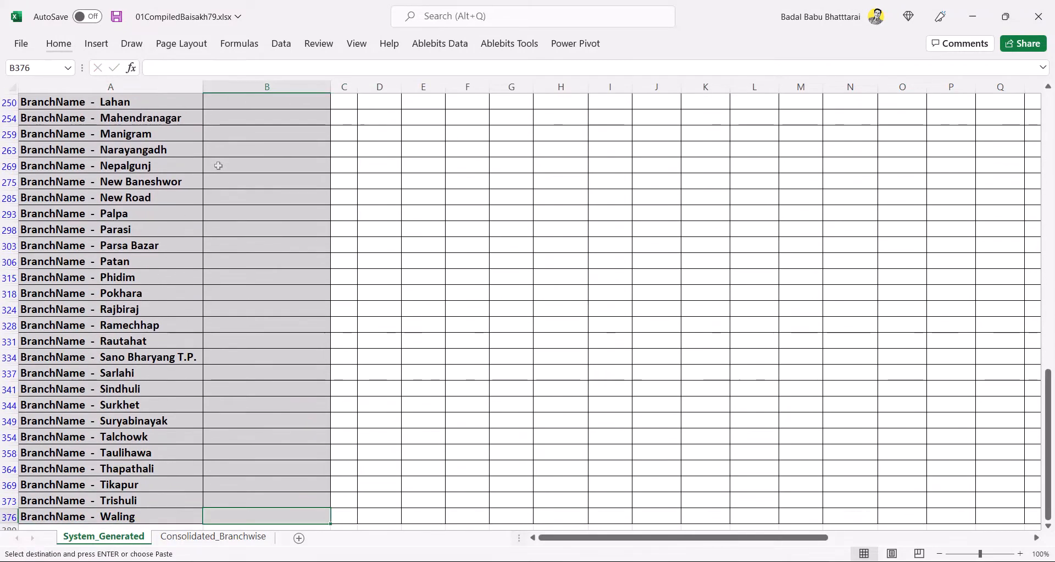
{"action": "key", "text": "ctrl+shift+Up"}
{"action": "key", "text": "Return"}
{"action": "key", "text": "ctrl+Up"}
{"action": "key", "text": "alt+a"}
{"action": "key", "text": "c"}
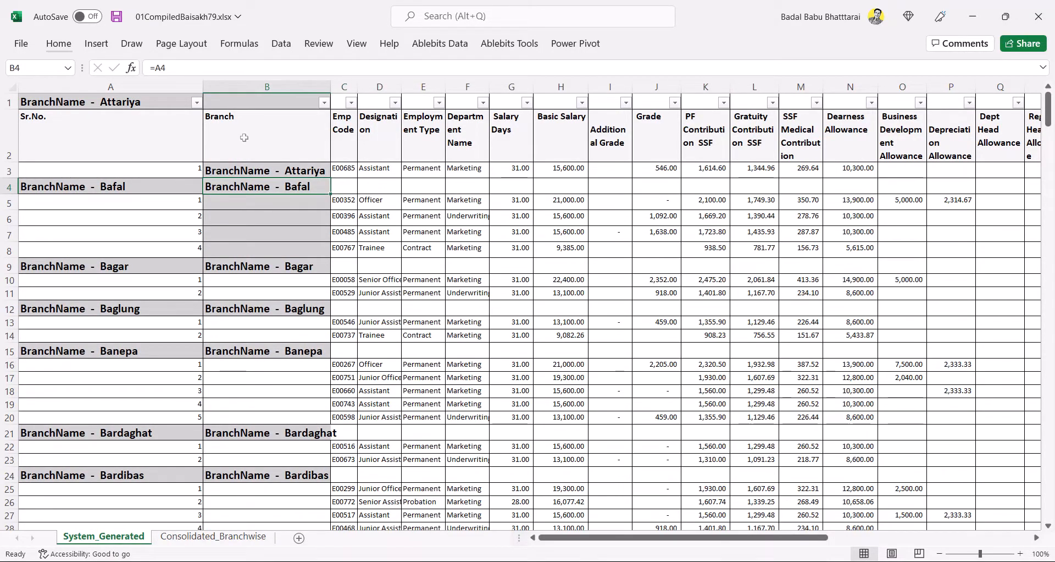
Step: Examine the formula in B4 and the blank Branch cells of the employee rows from Bafal down to Banepa
{"action": "key", "text": "F2"}
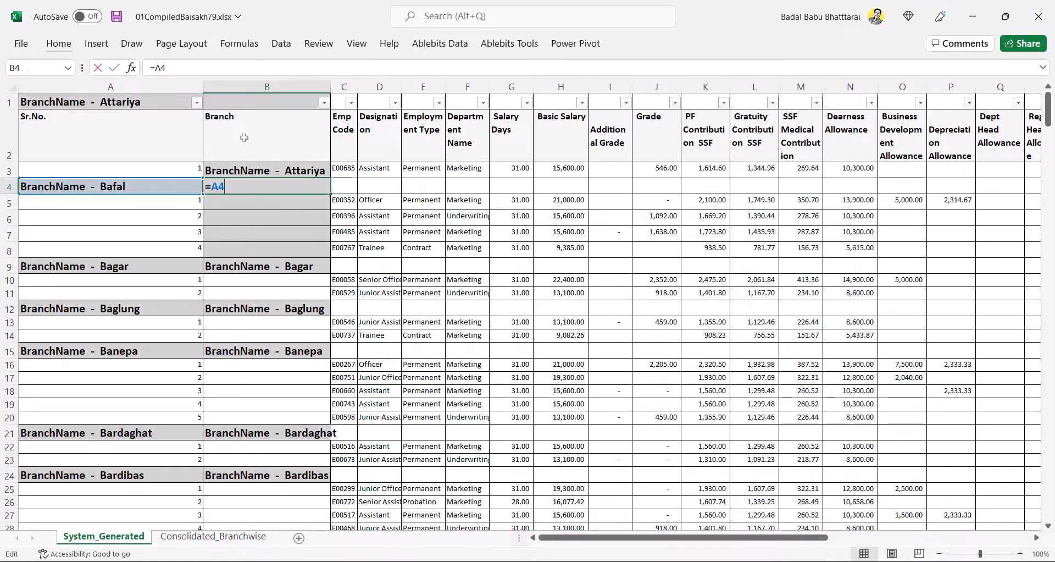
{"action": "key", "text": "Return"}
{"action": "key", "text": "Down"}
{"action": "key", "text": "Down"}
{"action": "key", "text": "Down"}
{"action": "key", "text": "Down"}
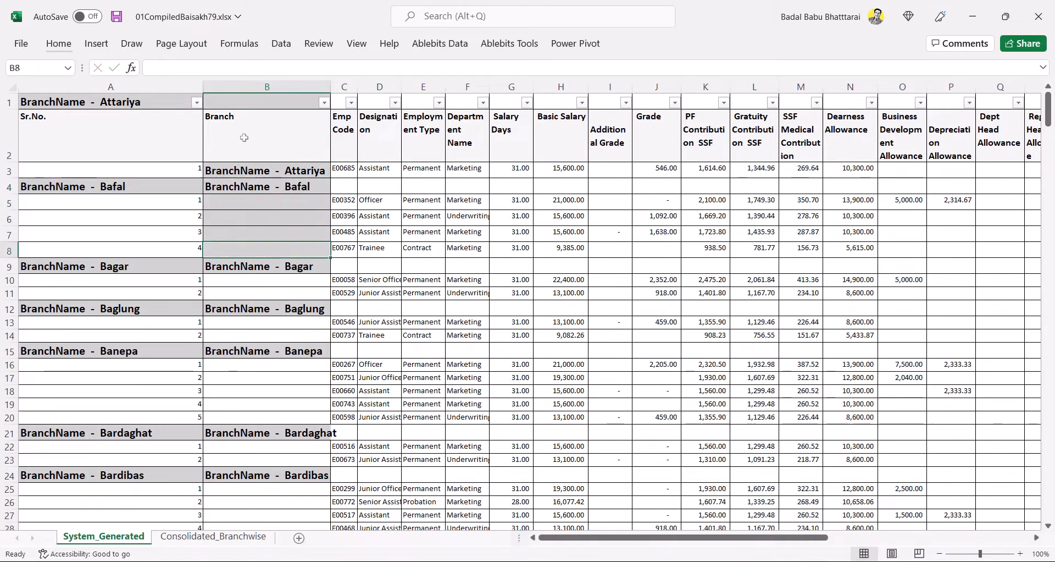
{"action": "key", "text": "F2"}
{"action": "key", "text": "Return"}
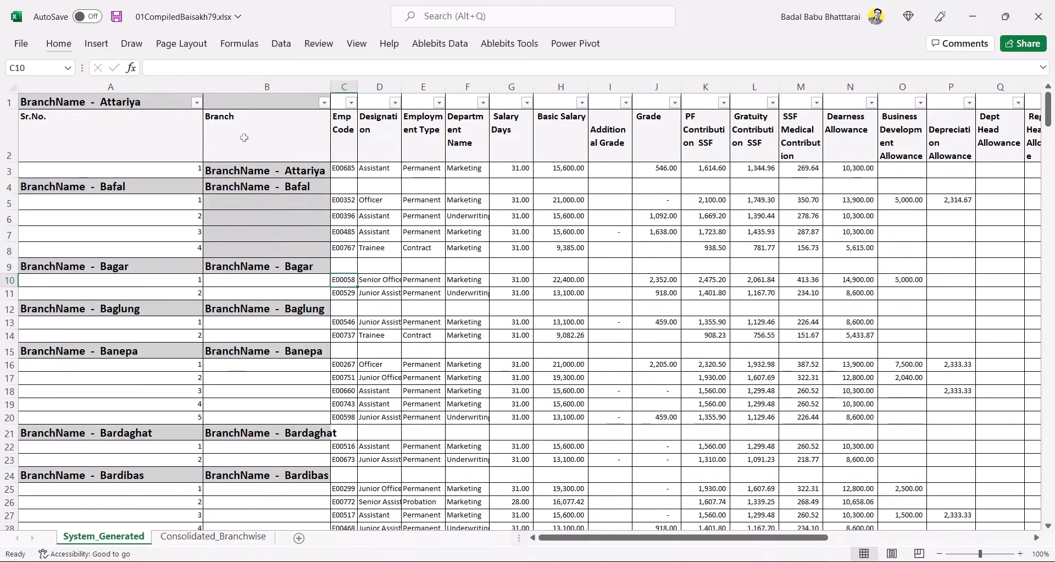
{"action": "key", "text": "Down"}
{"action": "key", "text": "Up"}
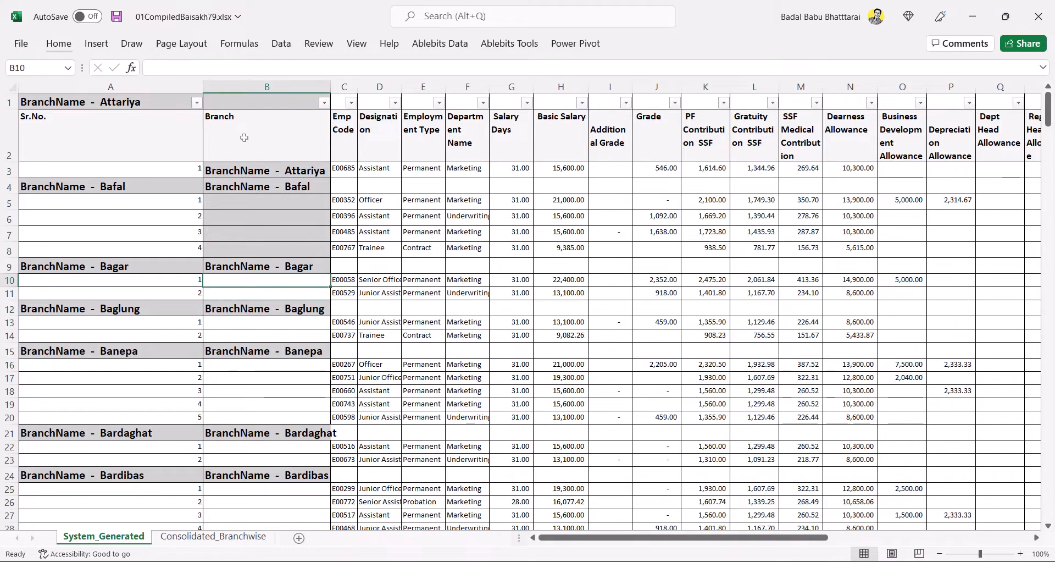
{"action": "key", "text": "Down"}
{"action": "key", "text": "Up"}
{"action": "key", "text": "Up"}
{"action": "key", "text": "Up"}
{"action": "key", "text": "Up"}
{"action": "key", "text": "Up"}
{"action": "key", "text": "Up"}
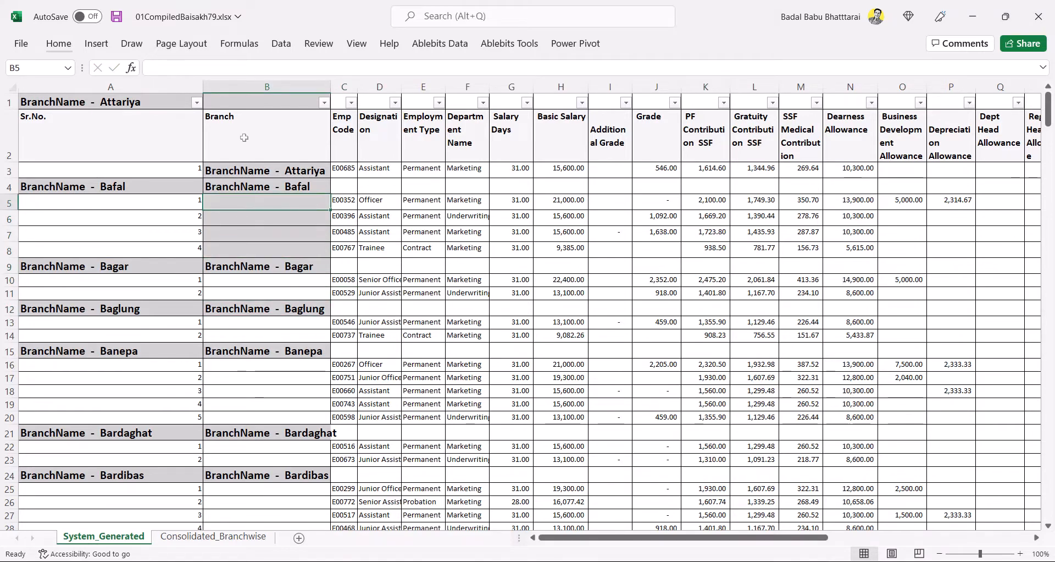
{"action": "key", "text": "Up"}
{"action": "key", "text": "Down"}
{"action": "key", "text": "shift+Down"}
{"action": "key", "text": "shift+Down"}
{"action": "key", "text": "shift+Down"}
{"action": "key", "text": "Down"}
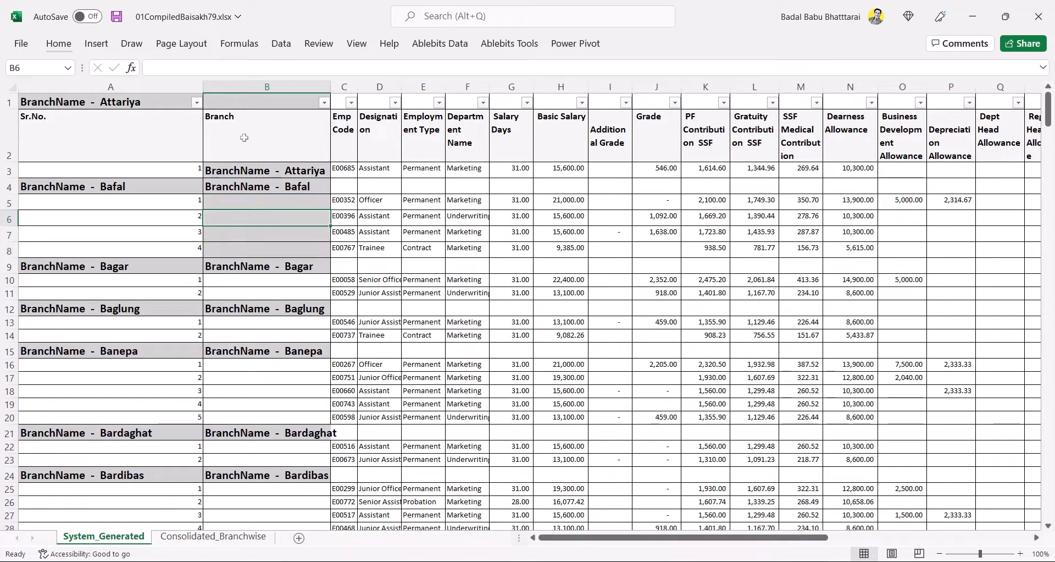
{"action": "key", "text": "Down"}
{"action": "key", "text": "Down"}
{"action": "key", "text": "Down"}
{"action": "key", "text": "Down"}
{"action": "key", "text": "shift+Down"}
{"action": "key", "text": "shift+Down"}
{"action": "key", "text": "Down"}
{"action": "key", "text": "Down"}
{"action": "key", "text": "Down"}
{"action": "key", "text": "Down"}
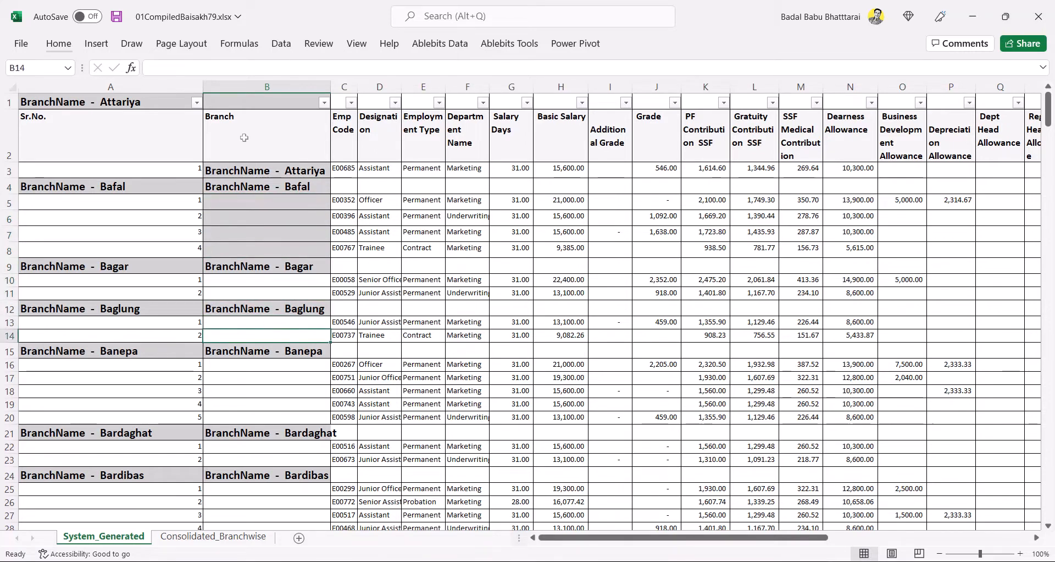
{"action": "key", "text": "Up"}
{"action": "key", "text": "shift+Down"}
{"action": "key", "text": "Down"}
{"action": "key", "text": "Down"}
{"action": "key", "text": "Down"}
{"action": "key", "text": "Down"}
{"action": "key", "text": "Up"}
{"action": "key", "text": "shift+Down"}
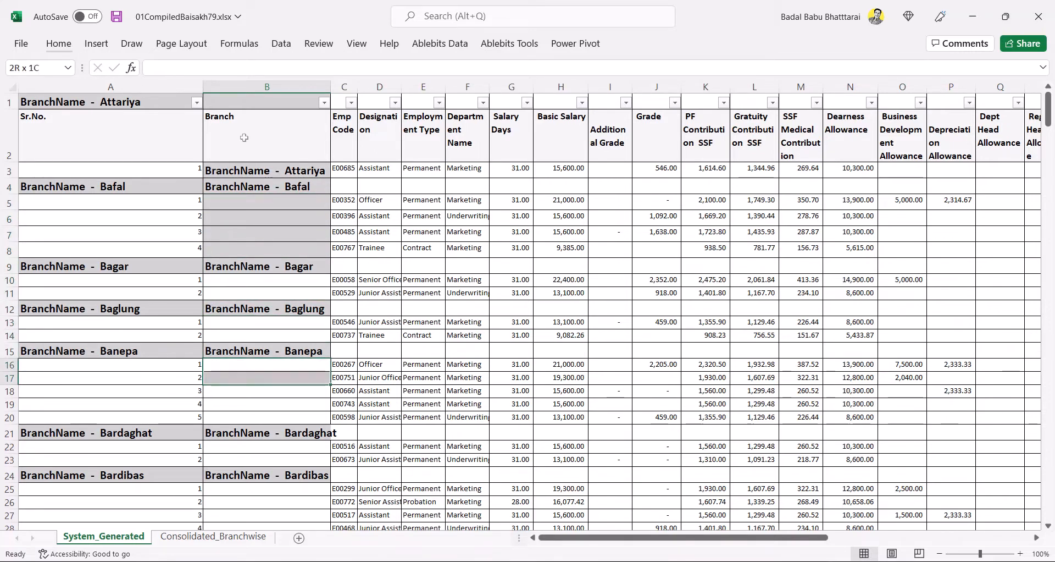
{"action": "key", "text": "shift+Down"}
{"action": "key", "text": "shift+Down"}
{"action": "key", "text": "shift+Down"}
Step: Select only the blank cells of column B within B3:B379 using Go To Special
{"action": "key", "text": "Left"}
{"action": "key", "text": "Right"}
{"action": "key", "text": "ctrl+Down"}
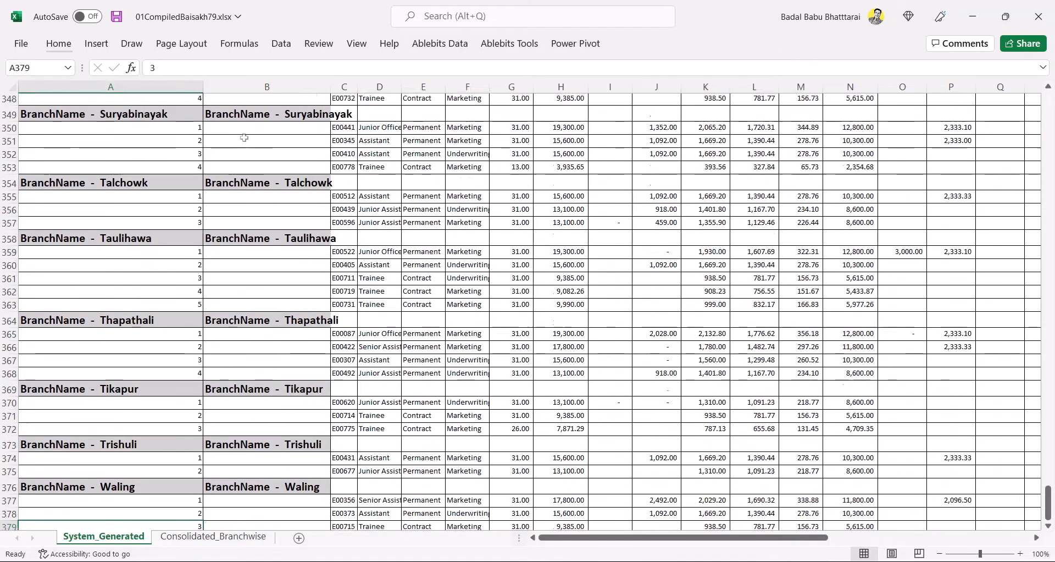
{"action": "key", "text": "ctrl+shift+Up"}
{"action": "key", "text": "ctrl+shift+Up"}
{"action": "key", "text": "ctrl+shift+Up"}
{"action": "key", "text": "ctrl+shift+Up"}
{"action": "key", "text": "ctrl+shift+Up"}
{"action": "key", "text": "ctrl+shift+Up"}
{"action": "key", "text": "ctrl+shift+Up"}
{"action": "key", "text": "ctrl+shift+Up"}
{"action": "key", "text": "ctrl+shift+Up"}
{"action": "key", "text": "ctrl+shift+Up"}
{"action": "key", "text": "ctrl+shift+Up"}
{"action": "key", "text": "ctrl+shift+Up"}
{"action": "key", "text": "ctrl+shift+Up"}
{"action": "key", "text": "ctrl+shift+Up"}
{"action": "key", "text": "ctrl+shift+Up"}
{"action": "key", "text": "ctrl+shift+Up"}
{"action": "key", "text": "ctrl+shift+Up"}
{"action": "key", "text": "ctrl+shift+Up"}
{"action": "key", "text": "ctrl+shift+Up"}
{"action": "key", "text": "ctrl+shift+Up"}
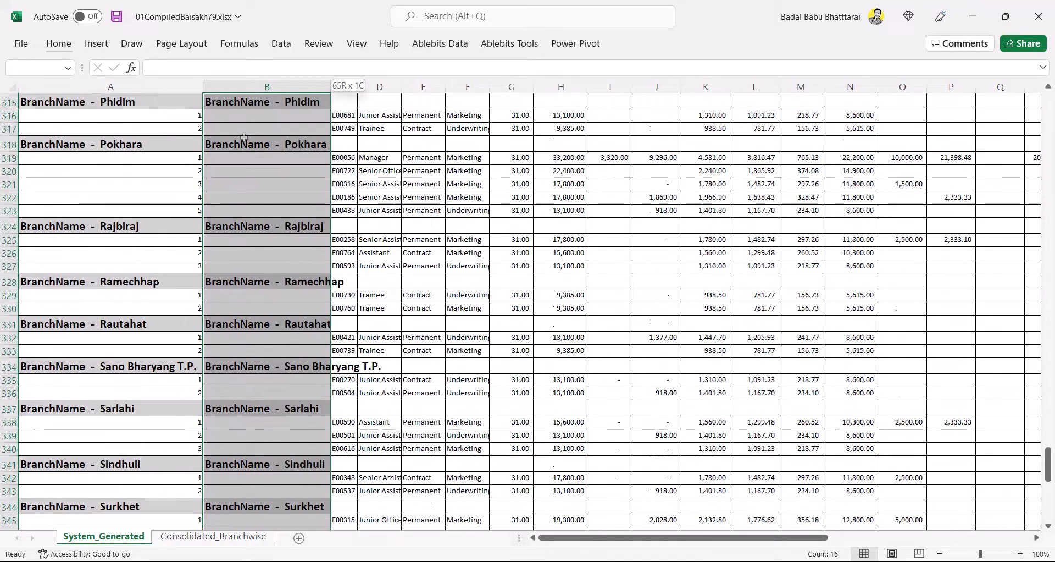
{"action": "key", "text": "ctrl+shift+Home"}
{"action": "key", "text": "shift+Right"}
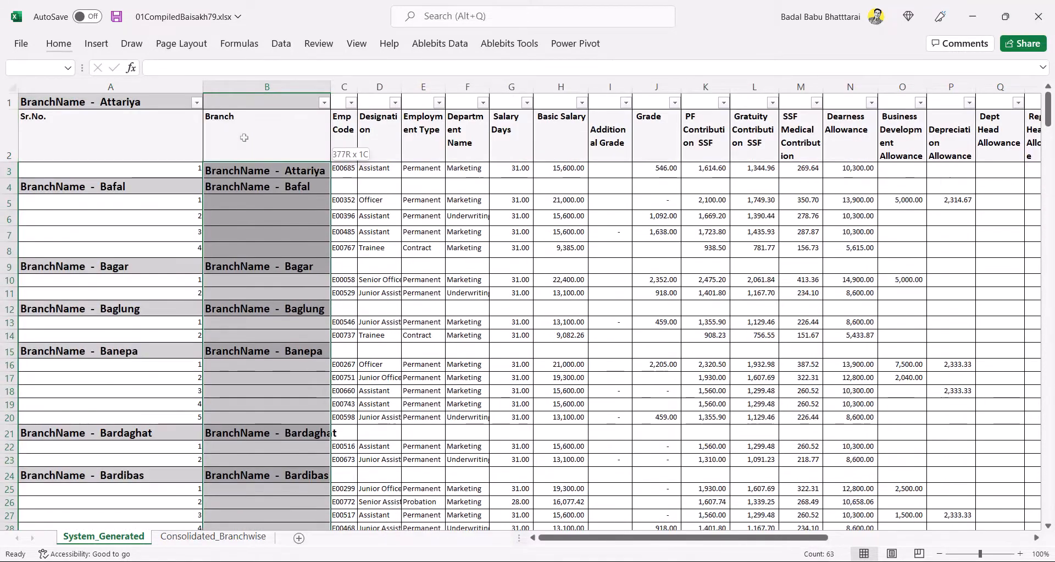
{"action": "key", "text": "ctrl+g"}
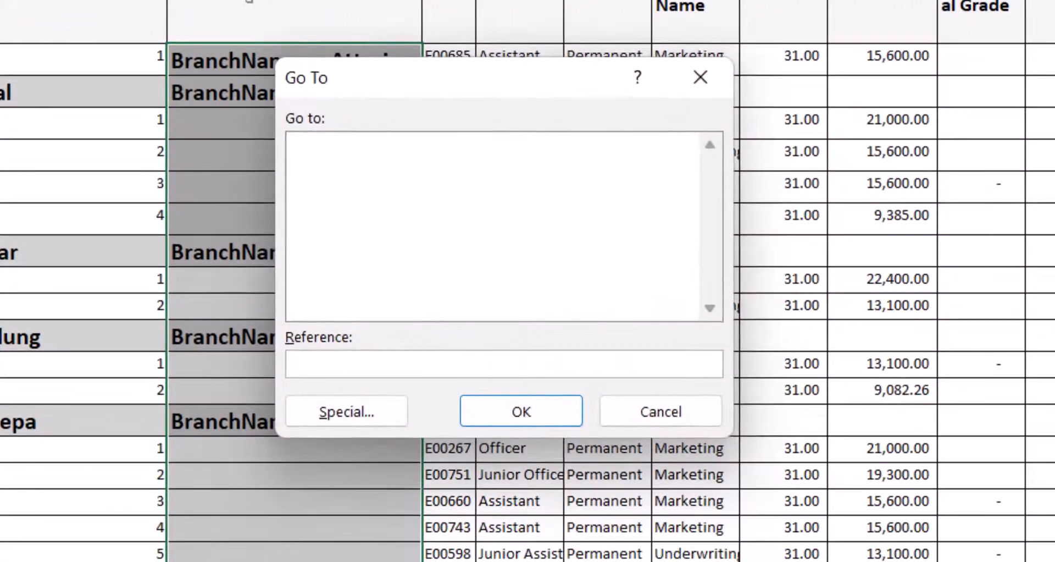
{"action": "key", "text": "alt+s"}
{"action": "key", "text": "k"}
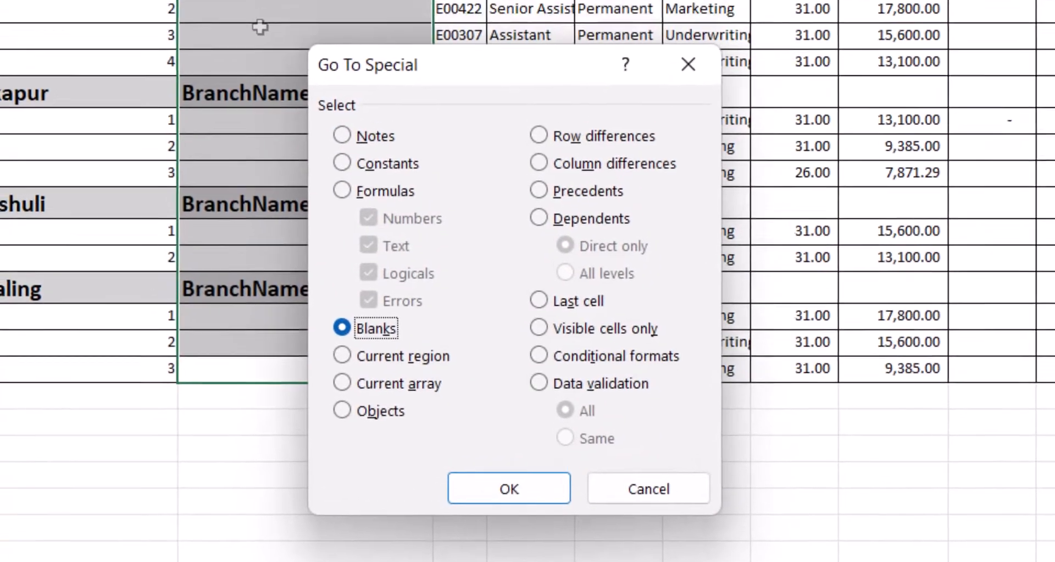
{"action": "key", "text": "Return"}
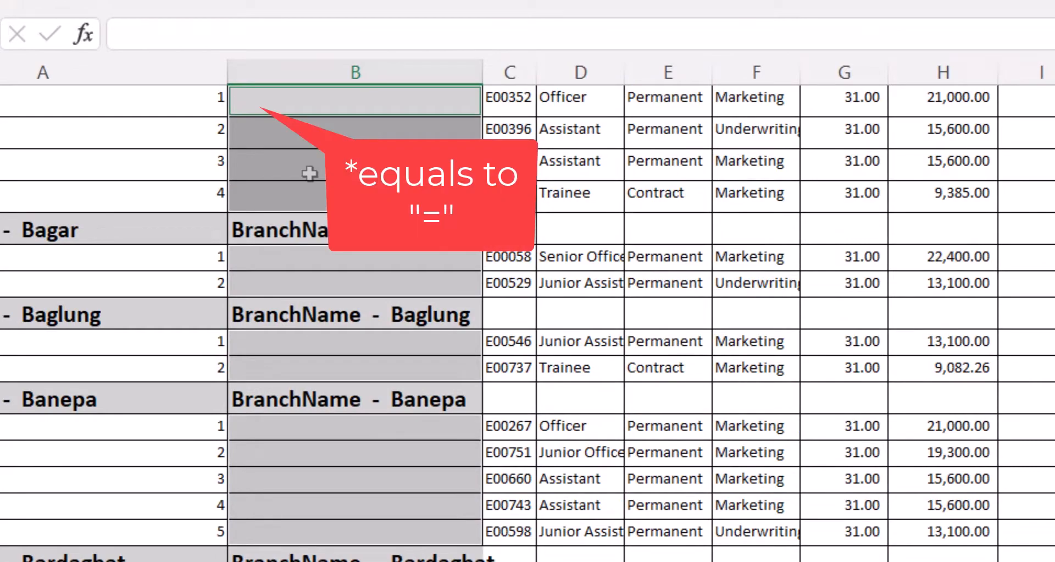
Step: Fill all the selected blank cells with a formula referring to the cell above, starting with =B4 in B5
{"action": "type", "text": "="}
{"action": "key", "text": "Up"}
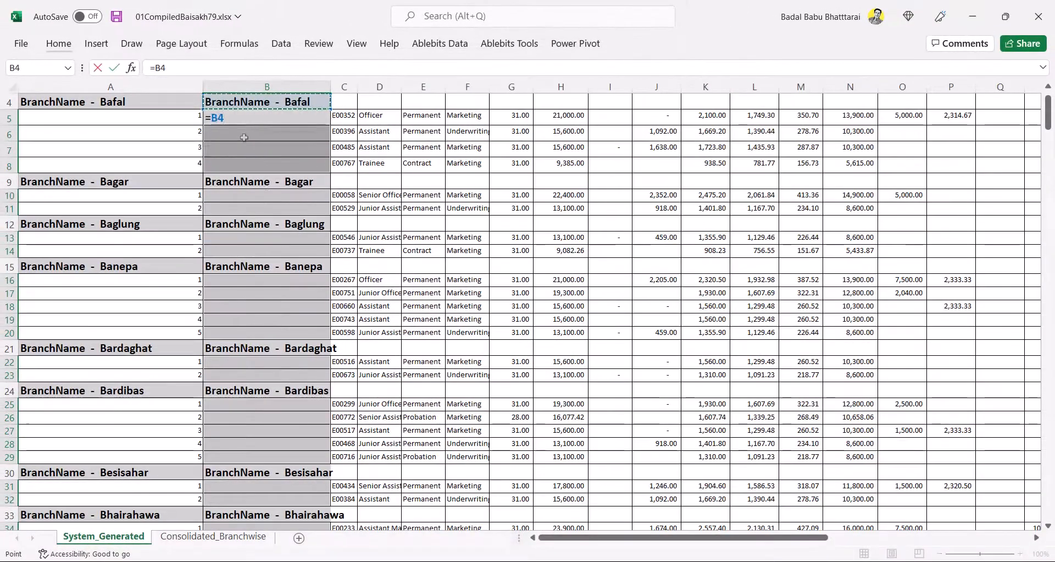
{"action": "key", "text": "ctrl+Return"}
{"action": "scroll", "coordinate": [244, 137], "scroll_direction": "up", "scroll_amount": 1}
Step: Replace the Branch column formulas in B3:B379 with their values using Paste Special and return to A1
{"action": "left_click", "coordinate": [244, 137]}
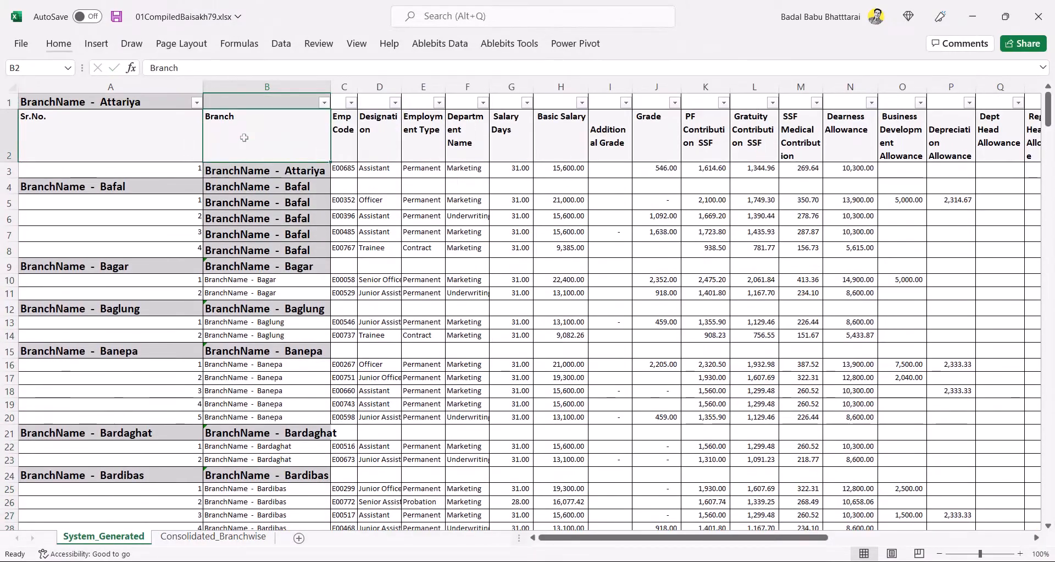
{"action": "key", "text": "ctrl+shift+Down"}
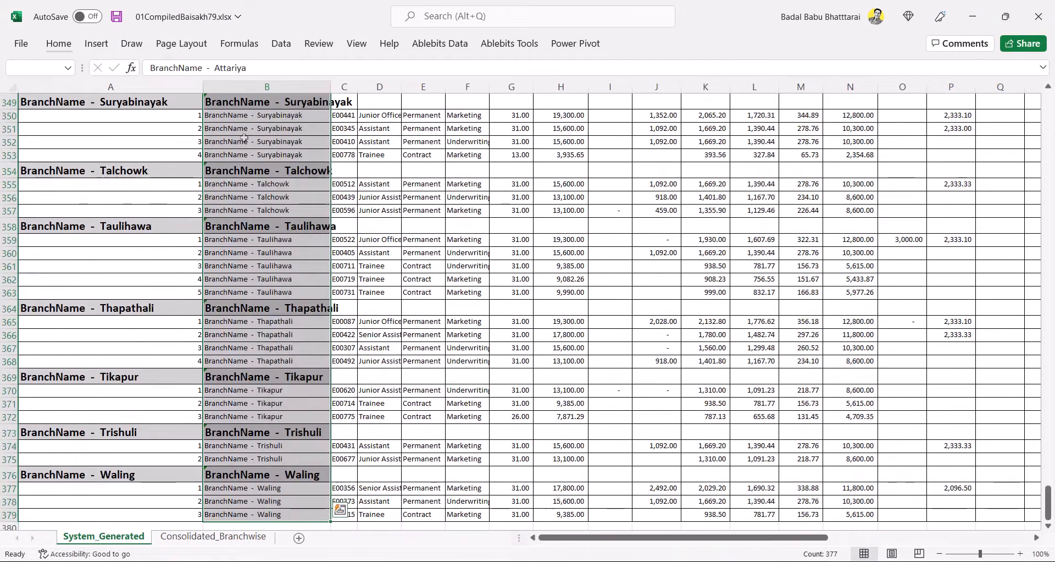
{"action": "key", "text": "ctrl+c"}
{"action": "key", "text": "ctrl+alt+v"}
{"action": "key", "text": "v"}
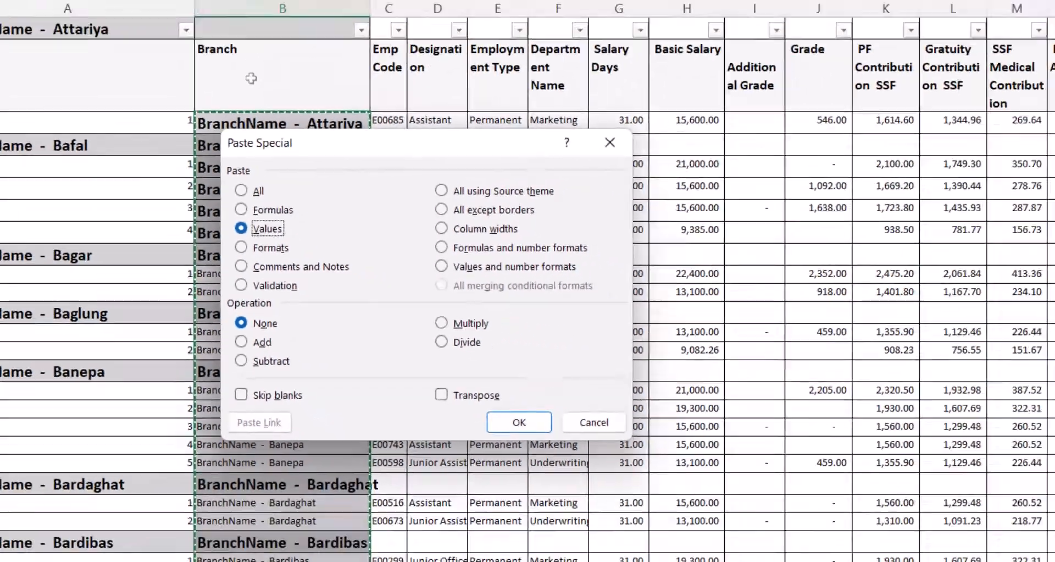
{"action": "key", "text": "Return"}
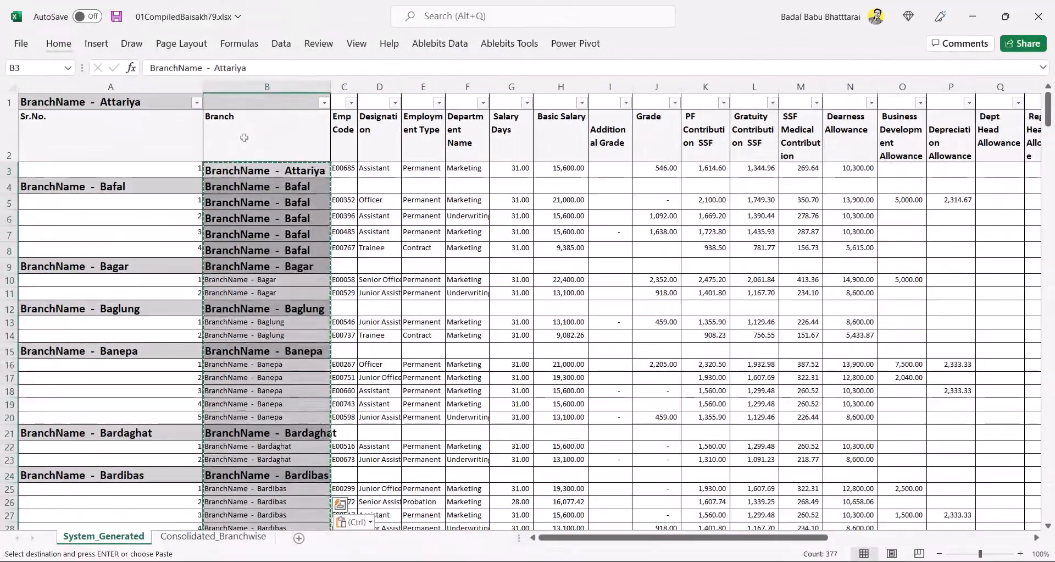
{"action": "key", "text": "ctrl+Home"}
{"action": "key", "text": "Escape"}
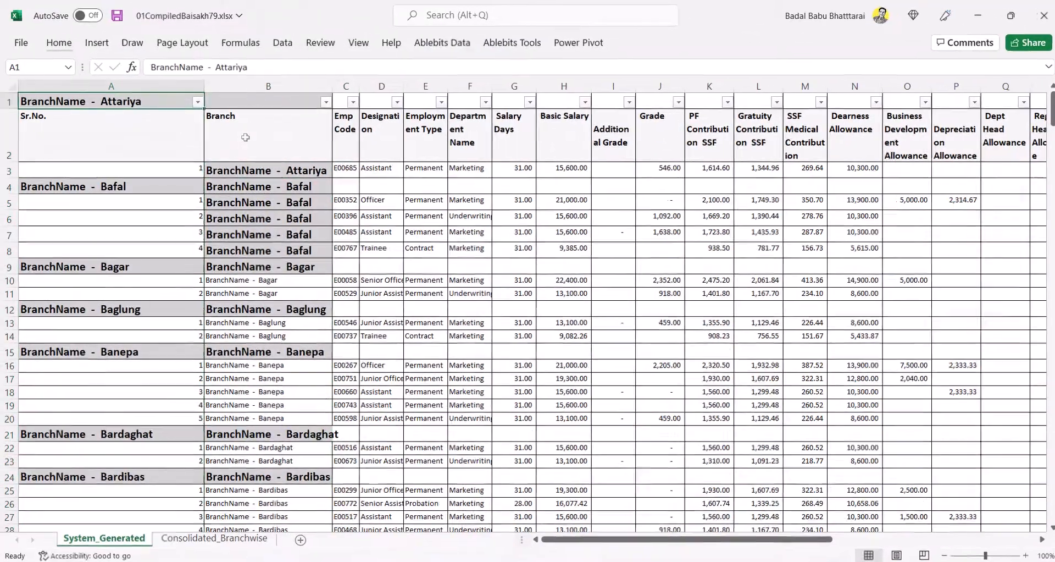
Step: Filter column A for "branch", delete all the filtered branch heading rows below the column headers, and reset the filter
{"action": "key", "text": "alt+Down"}
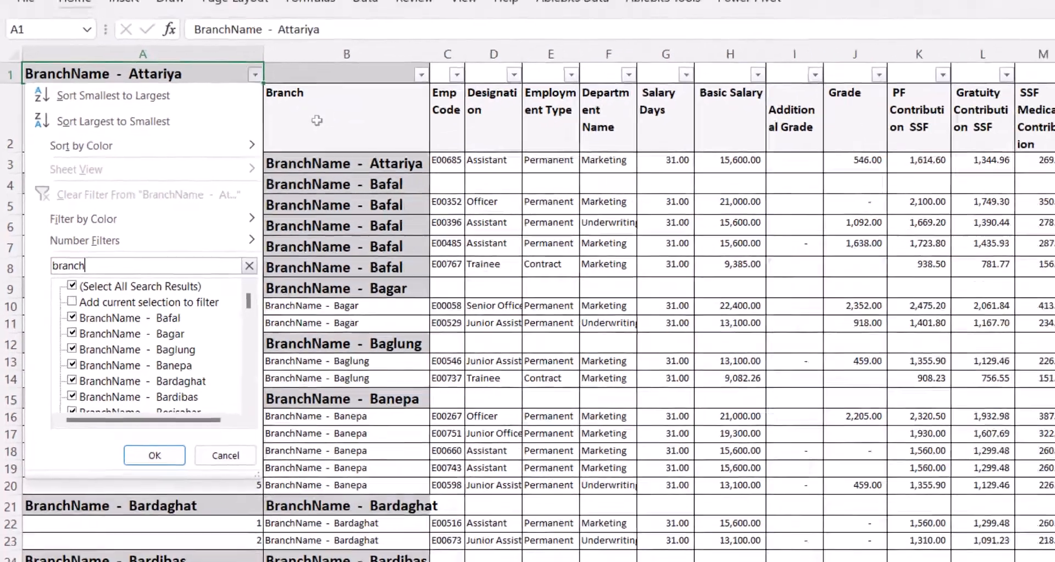
{"action": "key", "text": "Return"}
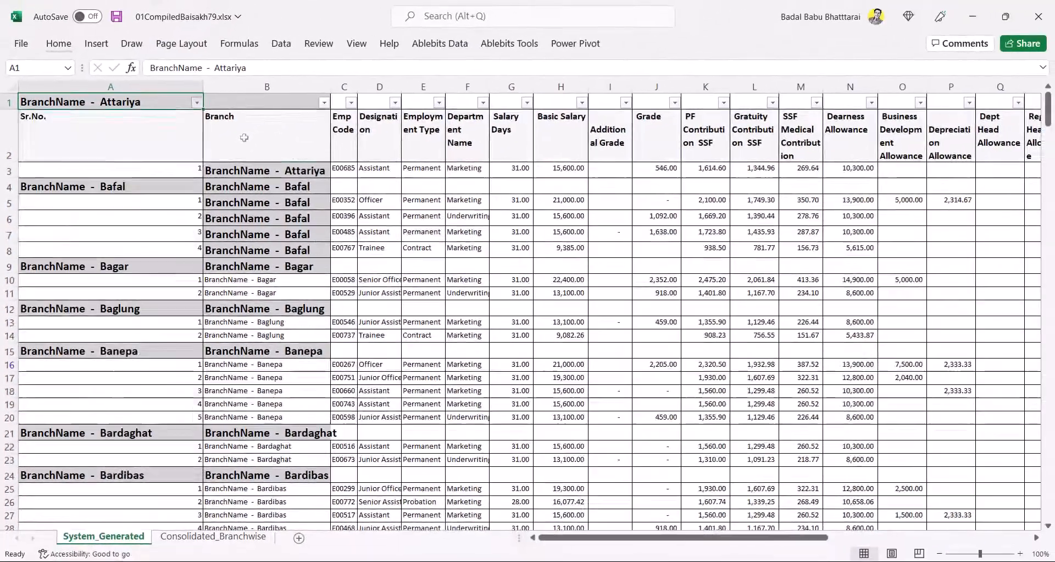
{"action": "key", "text": "shift+space"}
{"action": "key", "text": "ctrl+shift+Down"}
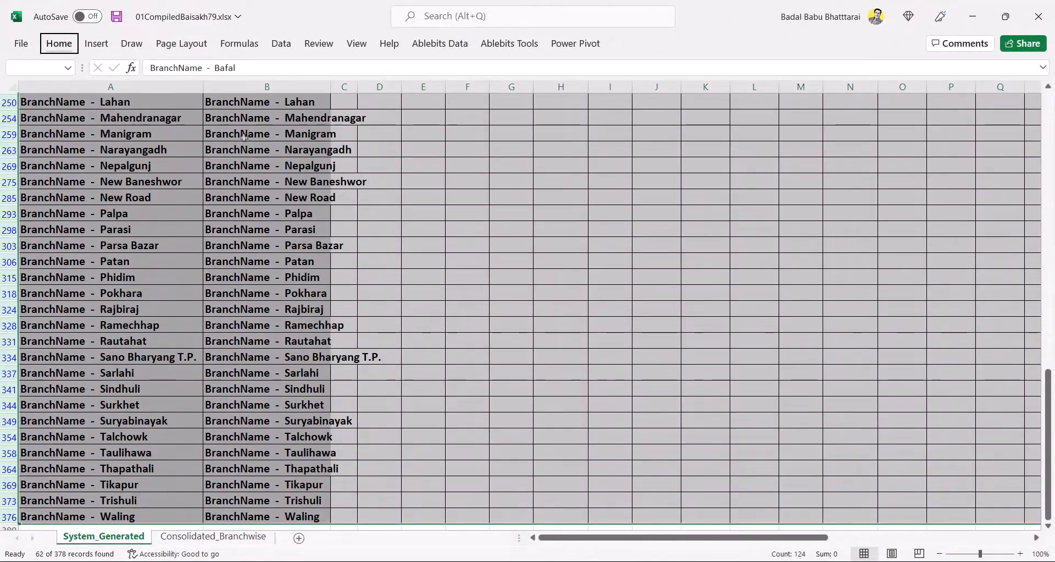
{"action": "key", "text": "ctrl+minus"}
{"action": "key", "text": "ctrl+Home"}
{"action": "key", "text": "ctrl+shift+l"}
{"action": "key", "text": "ctrl+shift+l"}
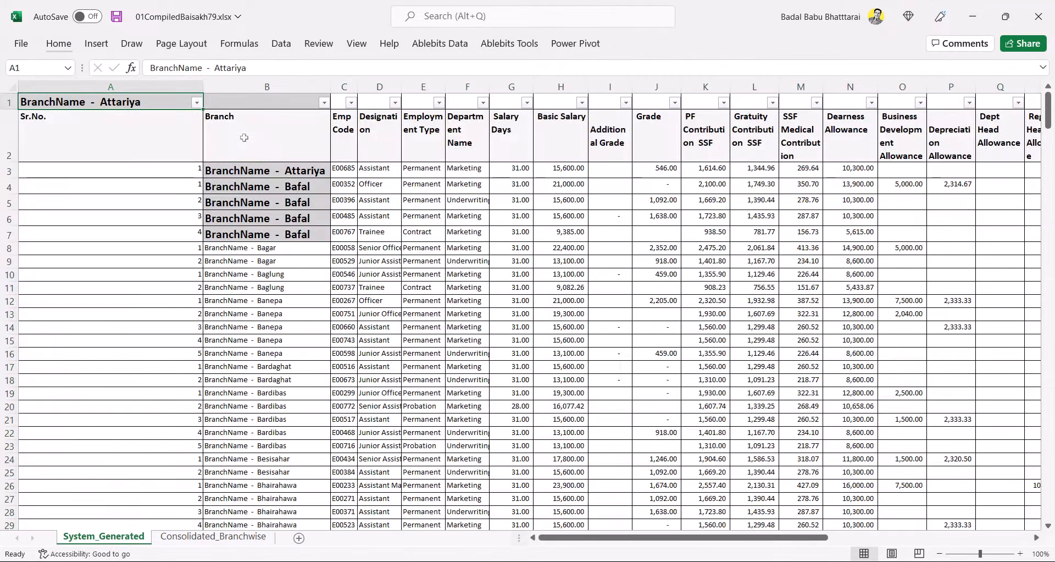
Step: Apply the plain cell formatting of B8 to the Branch cells B3:B317 using Paste Special Formats
{"action": "key", "text": "Left"}
{"action": "key", "text": "ctrl+Down"}
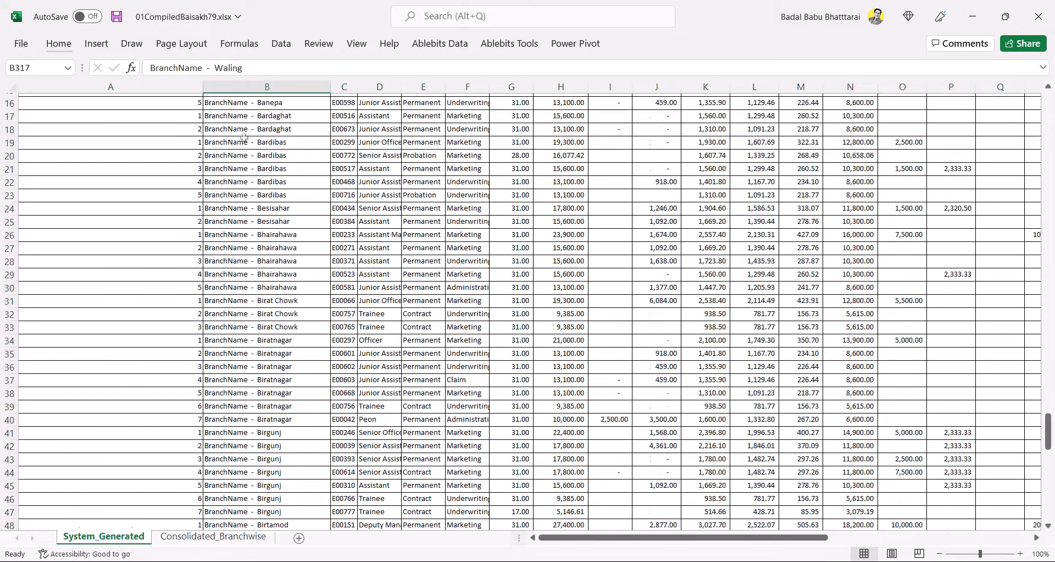
{"action": "key", "text": "ctrl+Up"}
{"action": "key", "text": "ctrl+Up"}
{"action": "key", "text": "Down"}
{"action": "key", "text": "Down"}
{"action": "key", "text": "Down"}
{"action": "key", "text": "Down"}
{"action": "key", "text": "Down"}
{"action": "key", "text": "Down"}
{"action": "key", "text": "Down"}
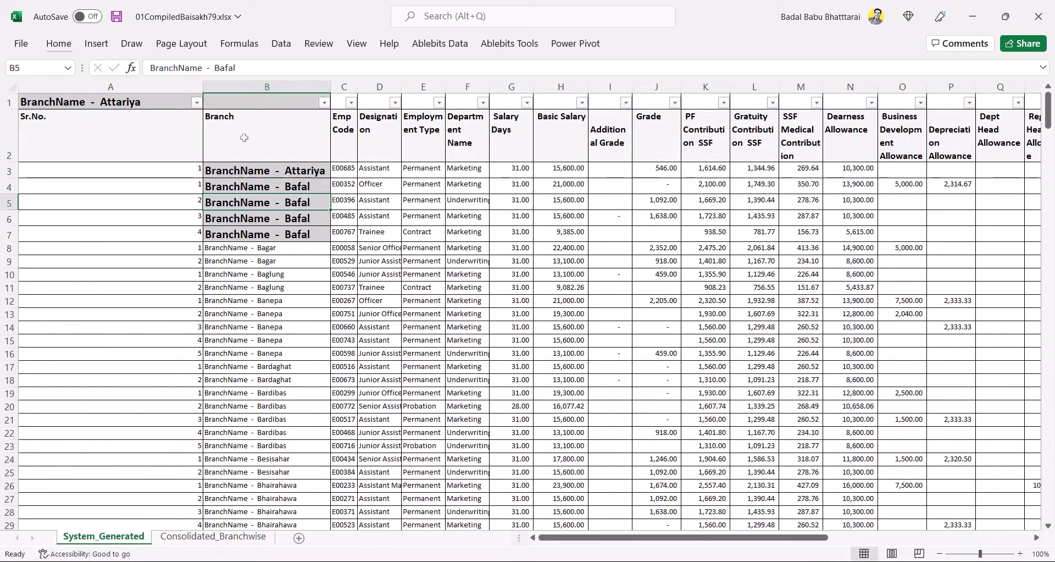
{"action": "key", "text": "ctrl+c"}
{"action": "key", "text": "Up"}
{"action": "key", "text": "Up"}
{"action": "key", "text": "Up"}
{"action": "key", "text": "Up"}
{"action": "key", "text": "Up"}
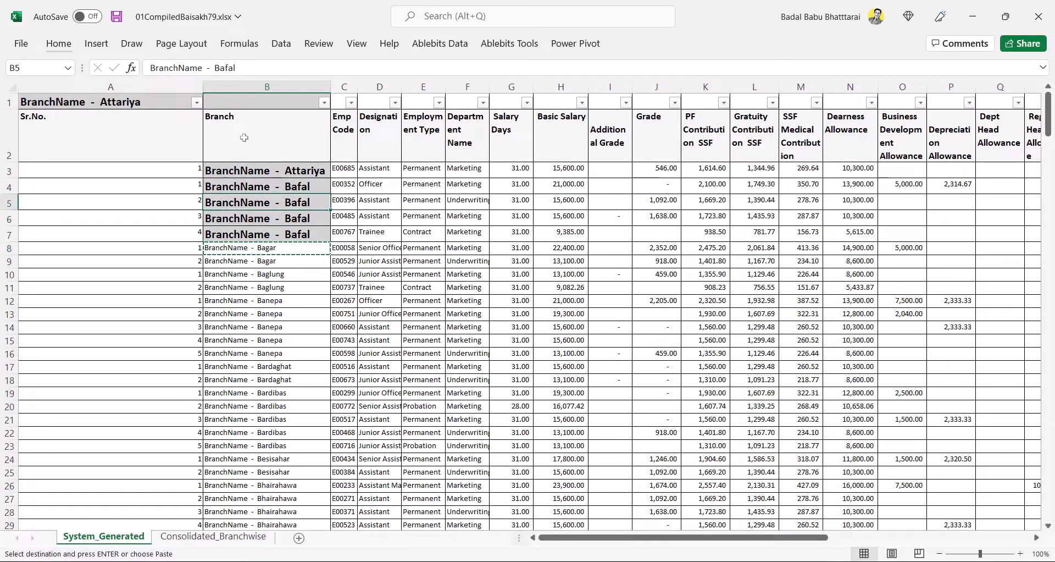
{"action": "key", "text": "ctrl+shift+Down"}
{"action": "key", "text": "ctrl+v"}
{"action": "key", "text": "alt+e"}
{"action": "key", "text": "s"}
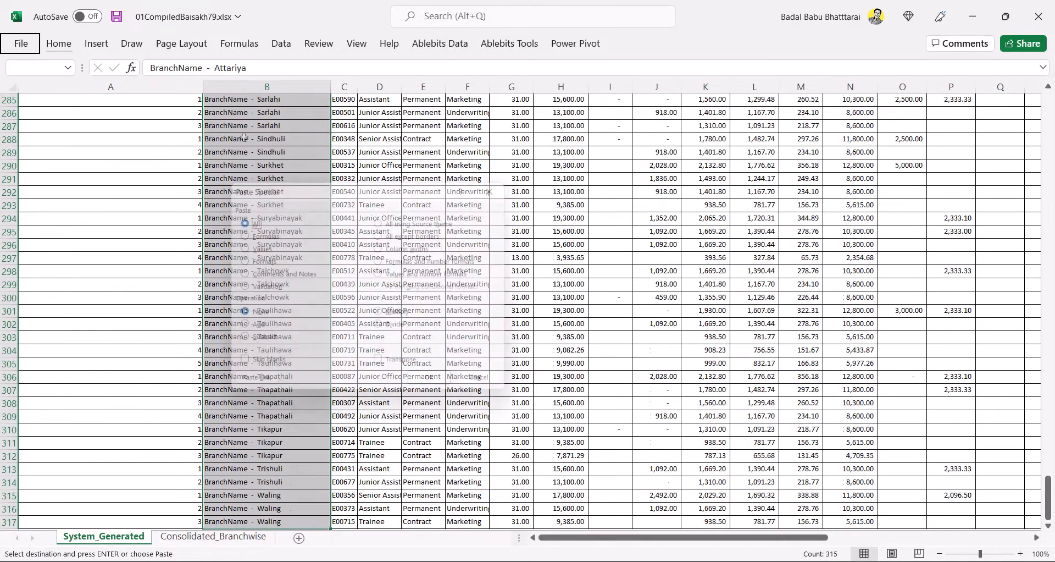
{"action": "key", "text": "v"}
{"action": "key", "text": "Return"}
{"action": "key", "text": "Escape"}
Step: Delete the leftover "BranchName - Attariya" heading row above the column headers and return to A1
{"action": "key", "text": "Up"}
{"action": "key", "text": "Up"}
{"action": "key", "text": "shift+space"}
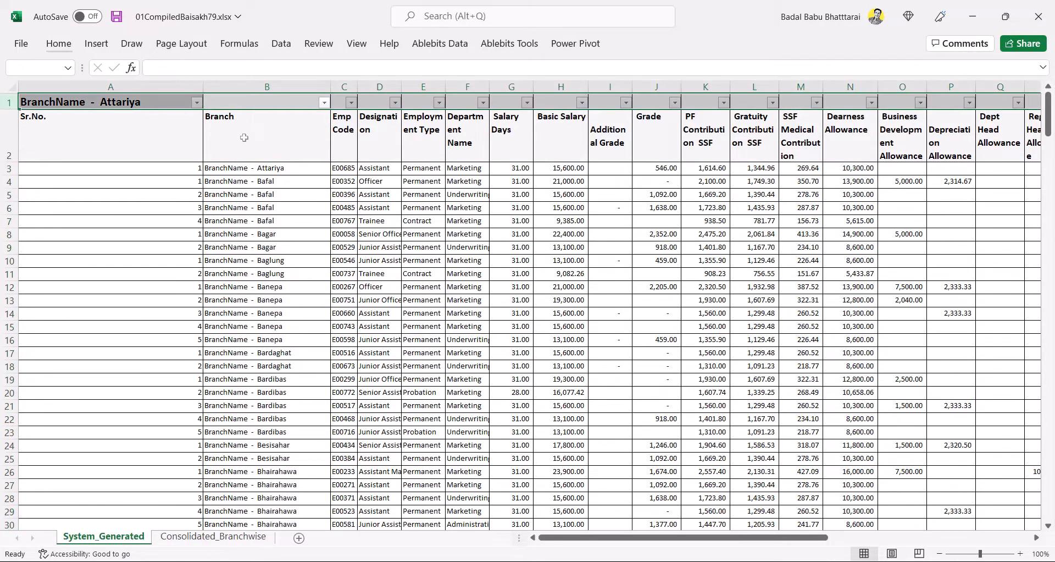
{"action": "key", "text": "ctrl+minus"}
{"action": "key", "text": "Left"}
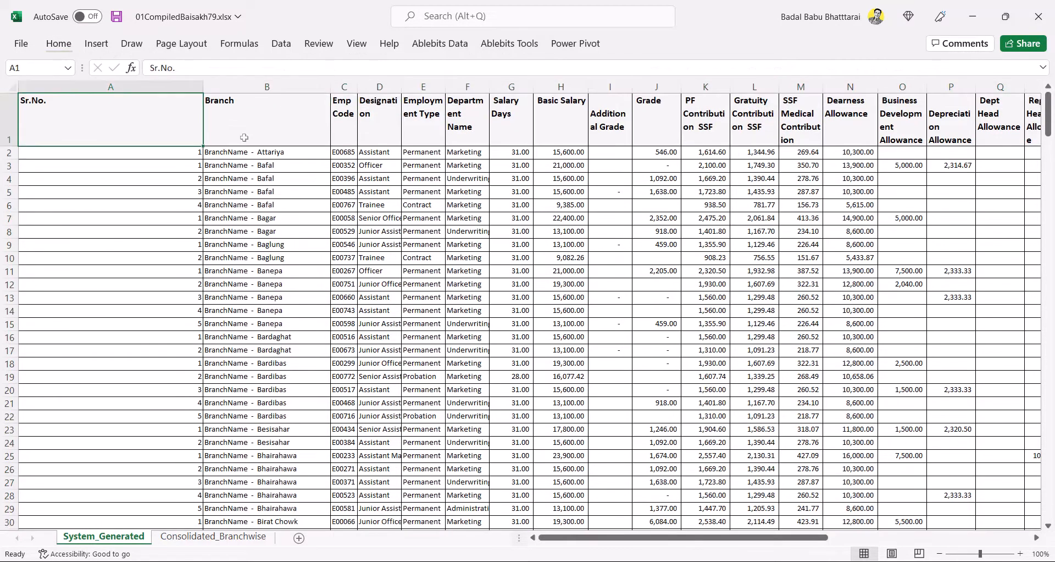
Step: AutoFit the width of the Sr.No. column to its contents
{"action": "key", "text": "ctrl+shift+Down"}
{"action": "key", "text": "alt+h"}
{"action": "key", "text": "o"}
{"action": "key", "text": "i"}
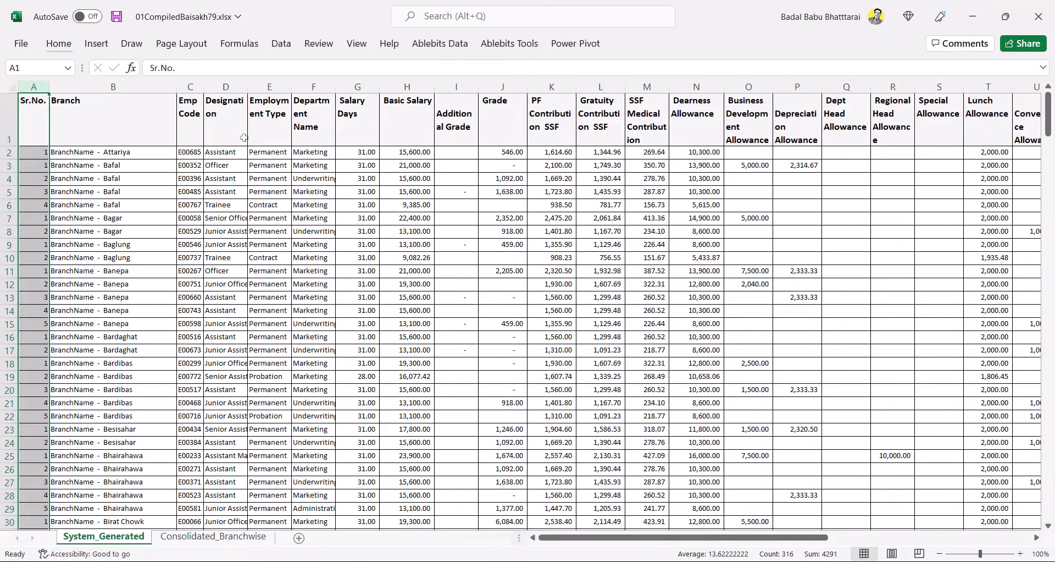
Step: Renumber the Sr.No. cells A2:A316 continuously with a linear column series and a step value of 1
{"action": "key", "text": "Down"}
{"action": "key", "text": "ctrl+shift+Down"}
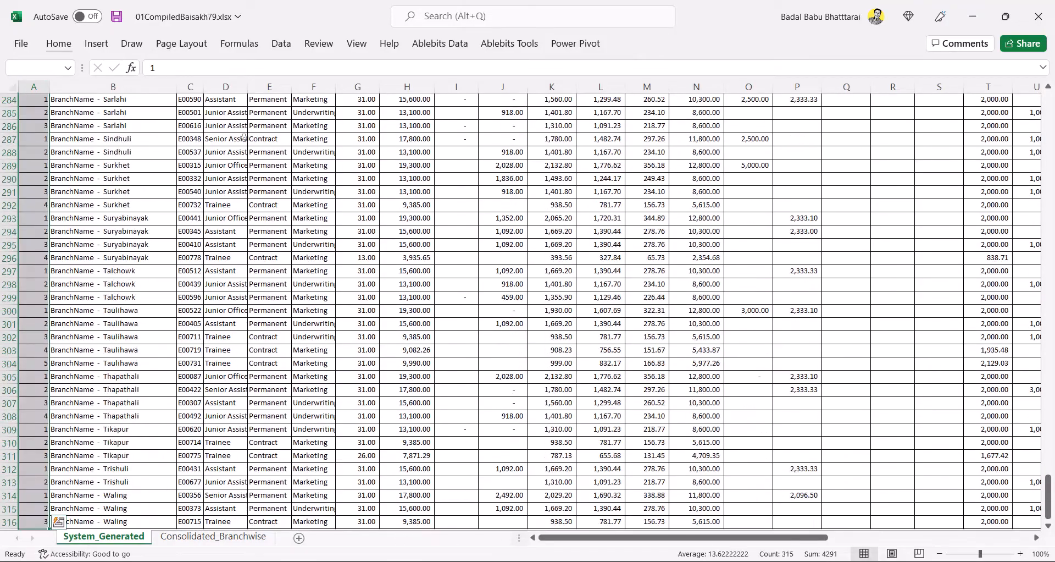
{"action": "key", "text": "alt+e"}
{"action": "key", "text": "i"}
{"action": "key", "text": "s"}
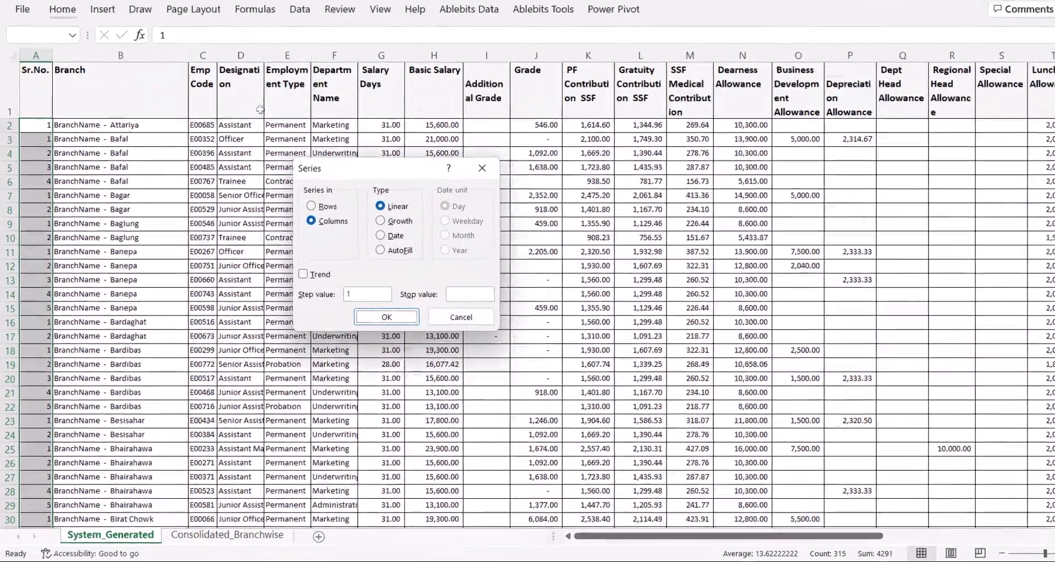
{"action": "key", "text": "Return"}
{"action": "key", "text": "ctrl+Down"}
{"action": "key", "text": "Down"}
{"action": "key", "text": "Up"}
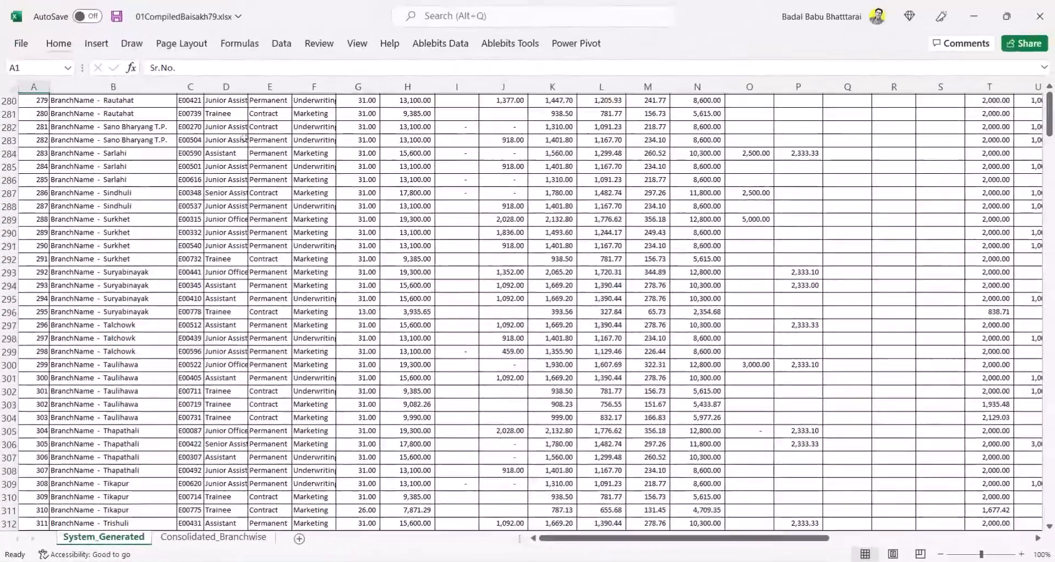
Step: AutoFit the column widths across the whole salary table from A1 to its last cell
{"action": "key", "text": "ctrl+Home"}
{"action": "key", "text": "ctrl+shift+End"}
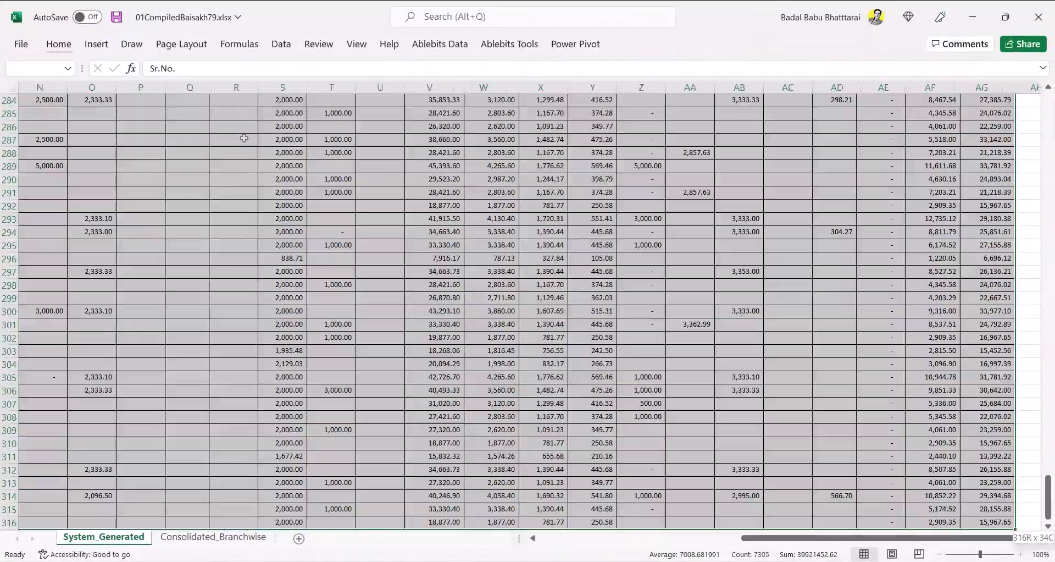
{"action": "key", "text": "ctrl+BackSpace"}
{"action": "key", "text": "Right"}
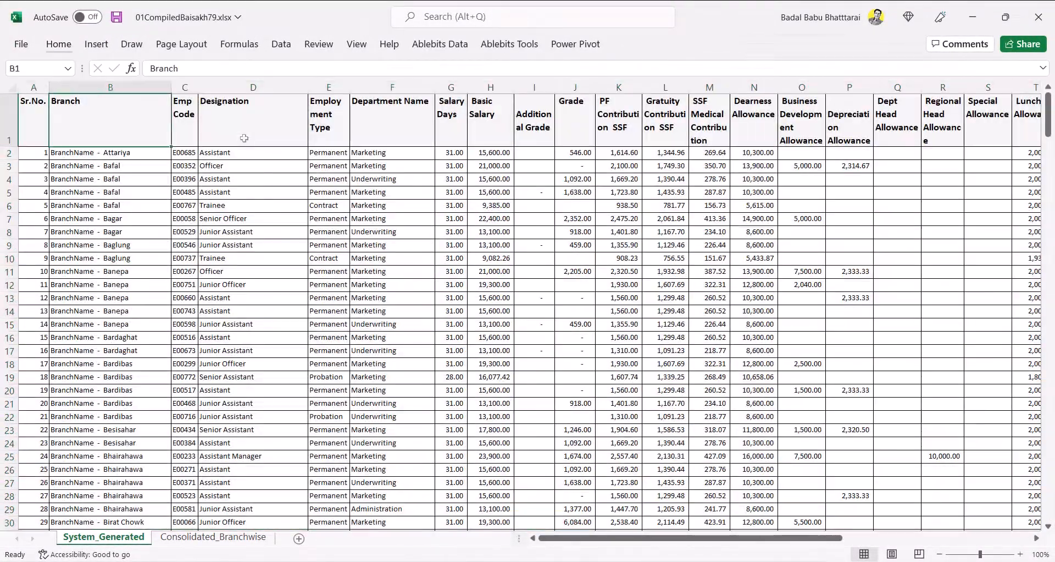
Step: Copy the "BranchName - " prefix from the text of Branch cell B2
{"action": "key", "text": "Left"}
{"action": "key", "text": "Down"}
{"action": "key", "text": "Up"}
{"action": "key", "text": "Down"}
{"action": "key", "text": "Right"}
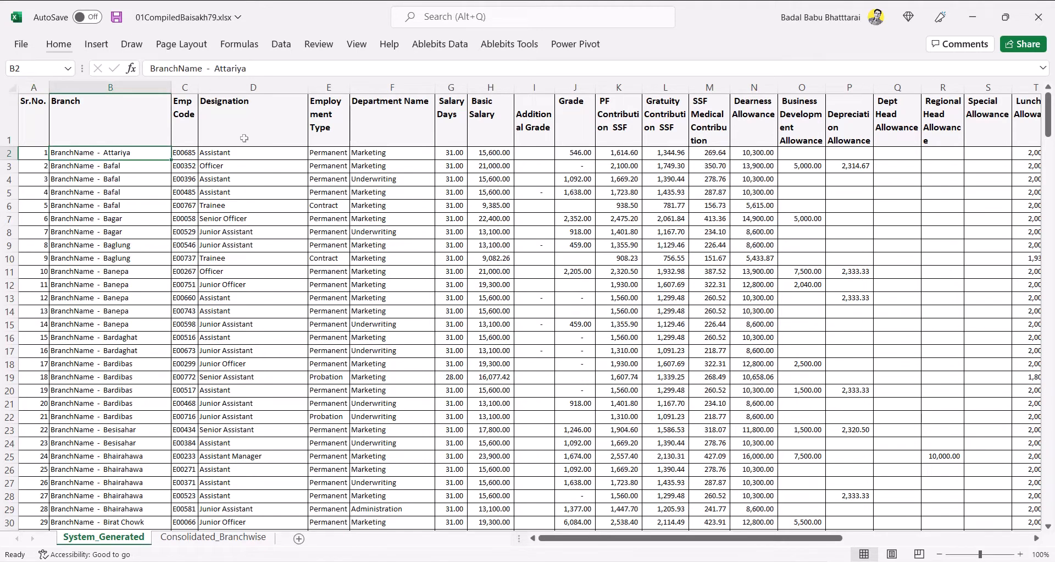
{"action": "key", "text": "F2"}
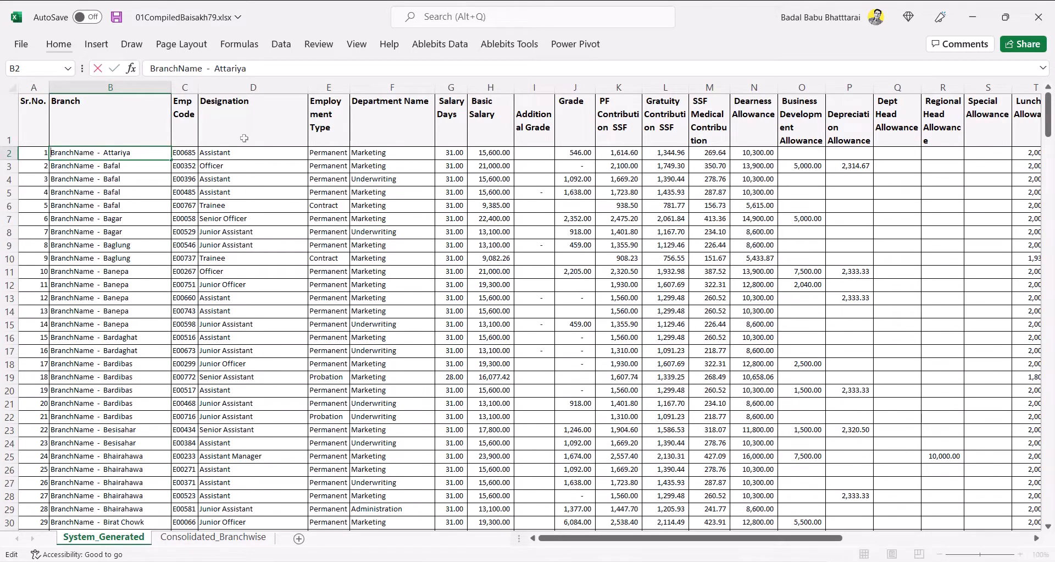
{"action": "key", "text": "Return"}
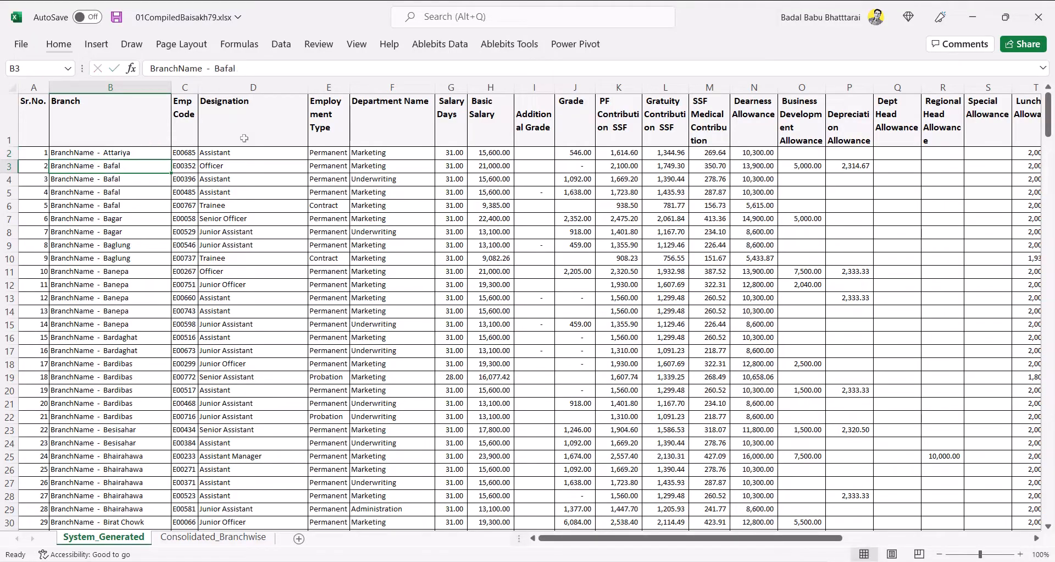
Step: Replace every "BranchName - " prefix in the selected Branch cells B2:B316 with nothing
{"action": "key", "text": "Up"}
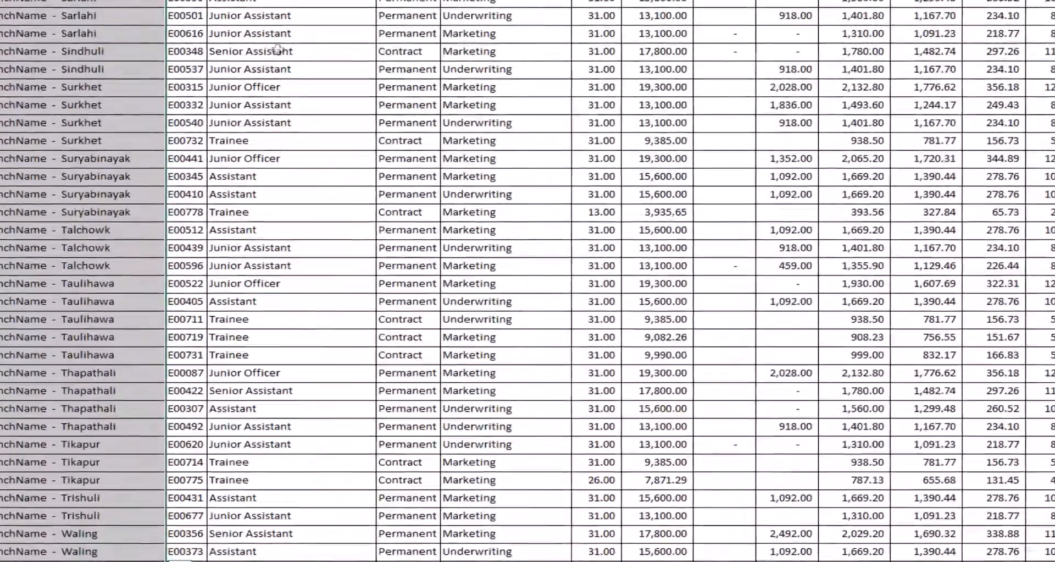
{"action": "key", "text": "ctrl+f"}
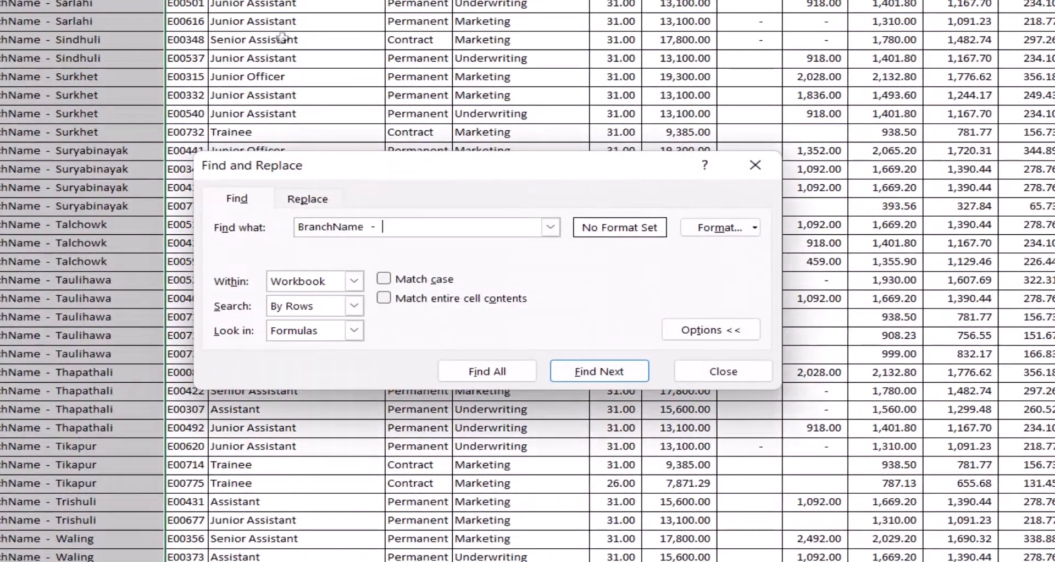
{"action": "key", "text": "ctrl+h"}
{"action": "key", "text": "alt+a"}
{"action": "key", "text": "Return"}
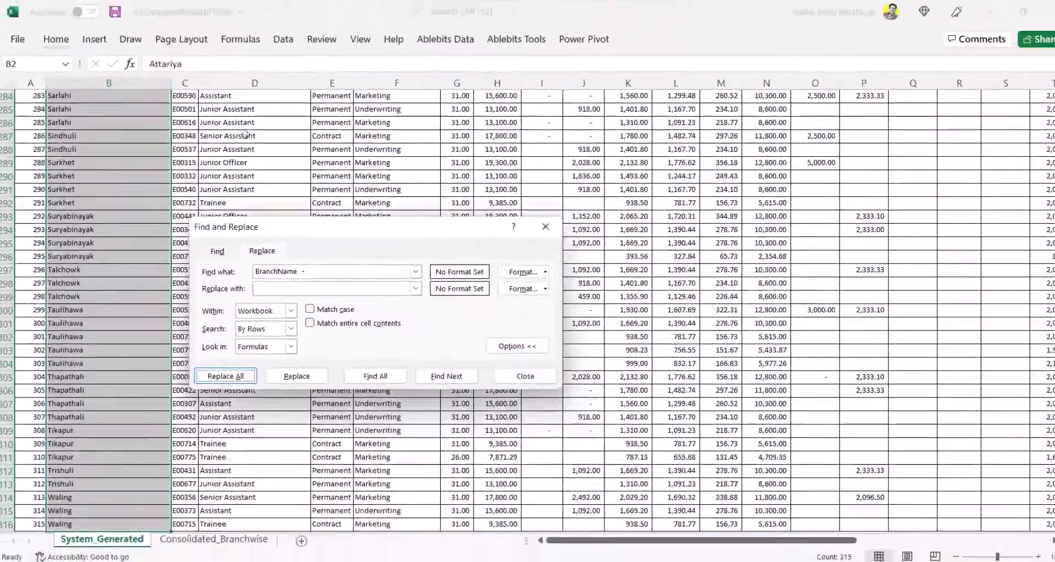
{"action": "key", "text": "Escape"}
{"action": "key", "text": "Left"}
{"action": "key", "text": "Up"}
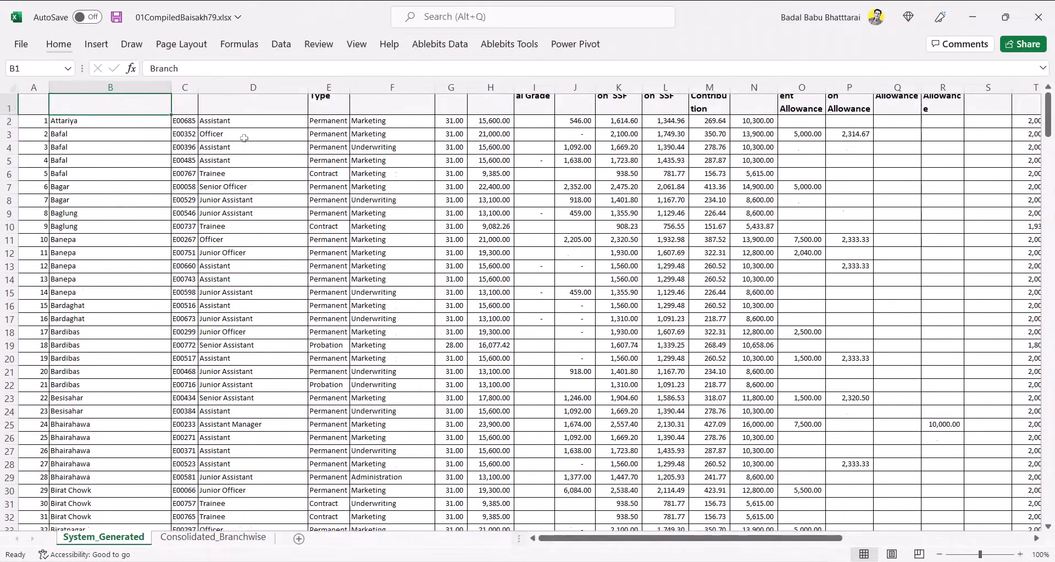
Step: Copy the branch names in B2:B316 and paste them as values into the Consolidated_Branchwise sheet starting at D8
{"action": "key", "text": "Down"}
{"action": "key", "text": "ctrl+Page_Down"}
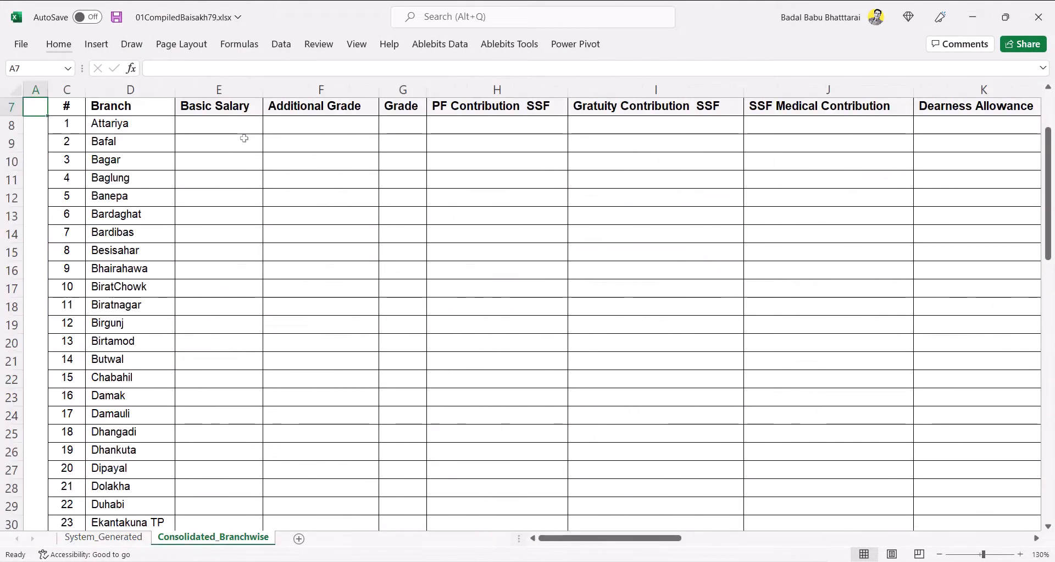
{"action": "key", "text": "ctrl+Page_Up"}
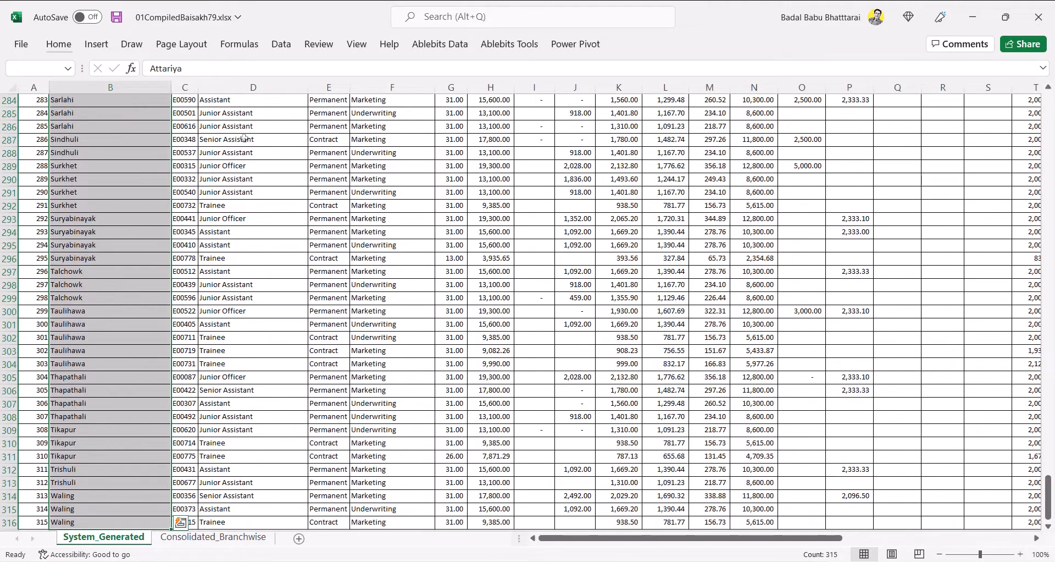
{"action": "key", "text": "ctrl+c"}
{"action": "key", "text": "ctrl+Page_Down"}
{"action": "key", "text": "Down"}
{"action": "key", "text": "Right"}
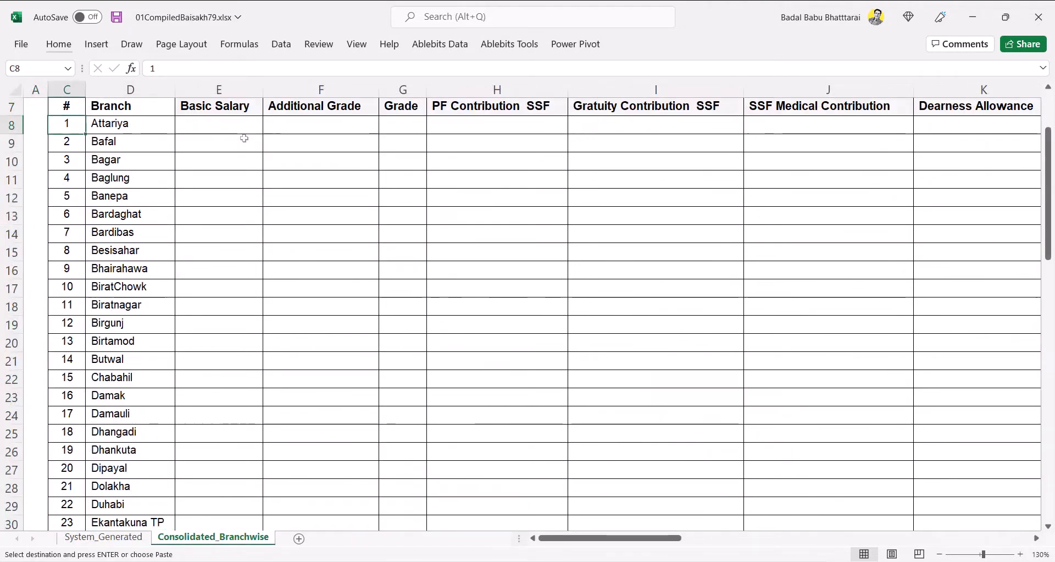
{"action": "key", "text": "Right"}
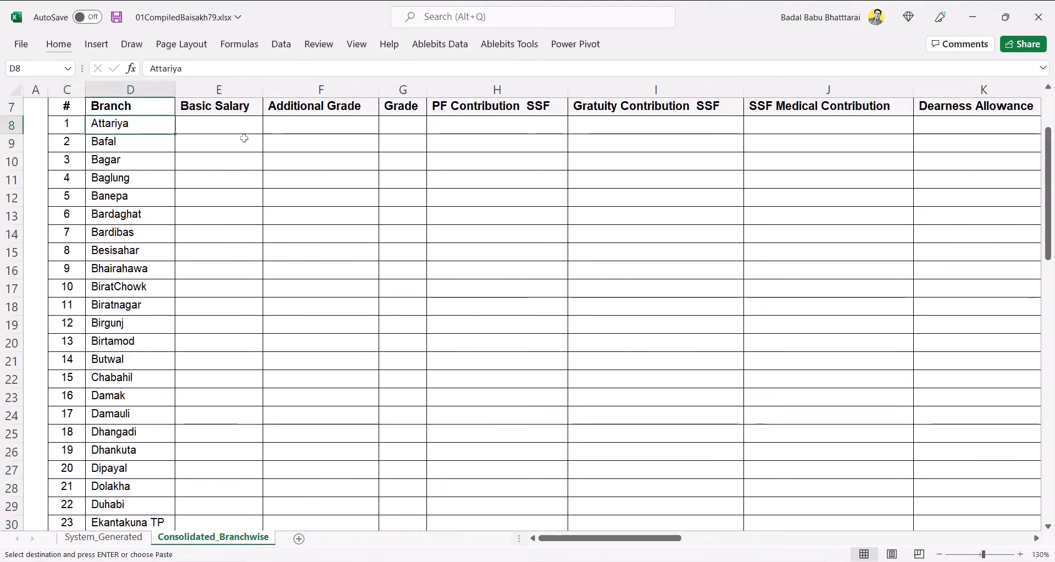
{"action": "key", "text": "ctrl+alt+v"}
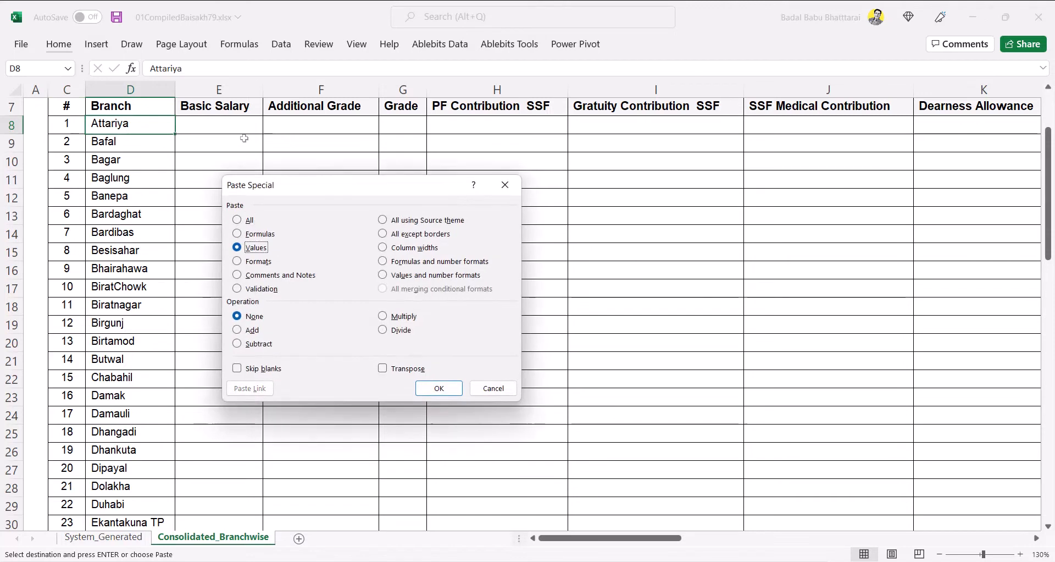
{"action": "key", "text": "Return"}
Step: Remove duplicates from the pasted Branch list only, without expanding the selection, and check the list to its end
{"action": "key", "text": "alt+a"}
{"action": "key", "text": "m"}
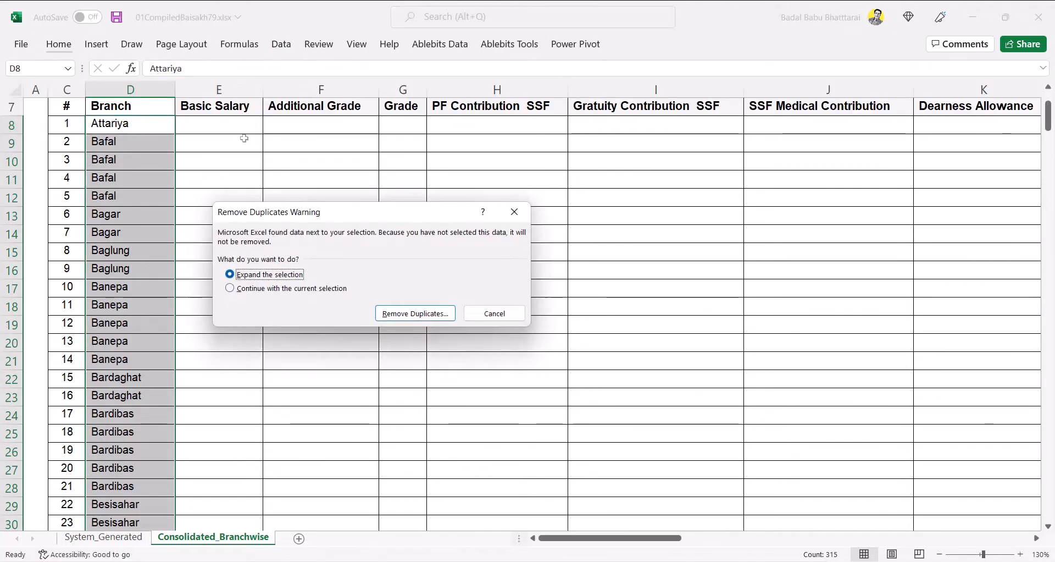
{"action": "key", "text": "Return"}
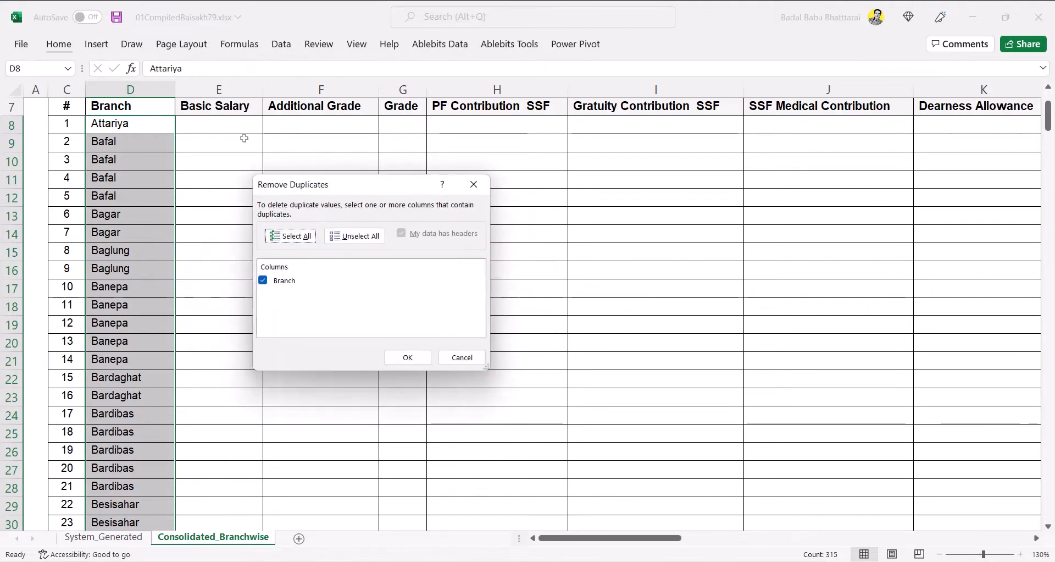
{"action": "key", "text": "Tab"}
{"action": "key", "text": "Tab"}
{"action": "key", "text": "Tab"}
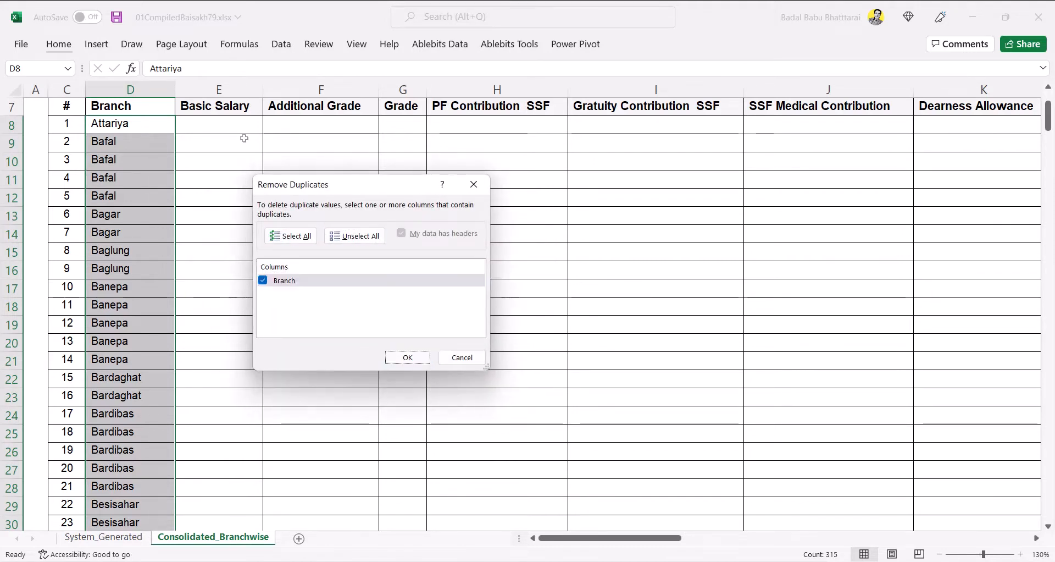
{"action": "key", "text": "Return"}
{"action": "key", "text": "Return"}
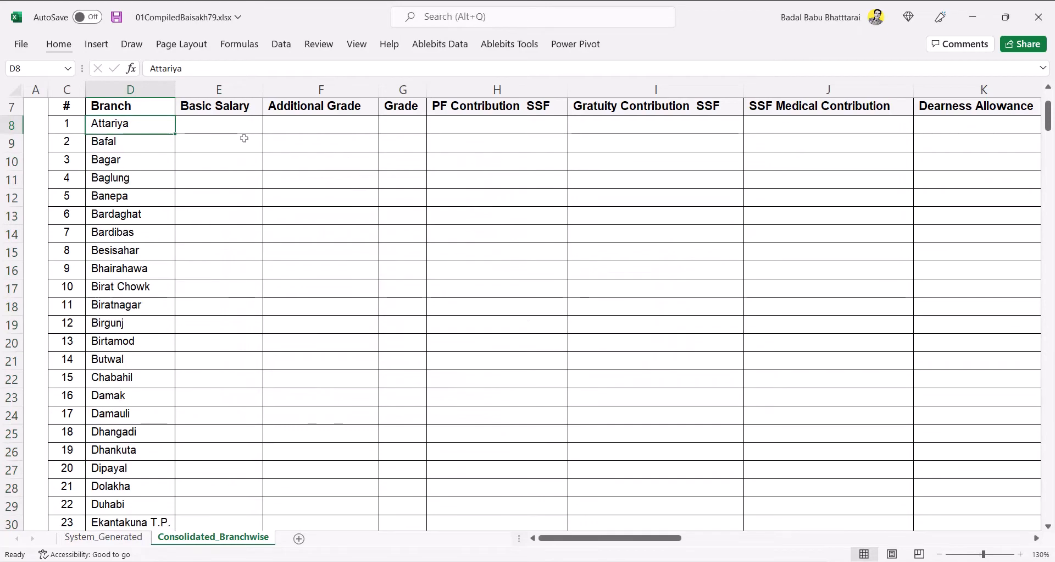
{"action": "key", "text": "ctrl+shift+Down"}
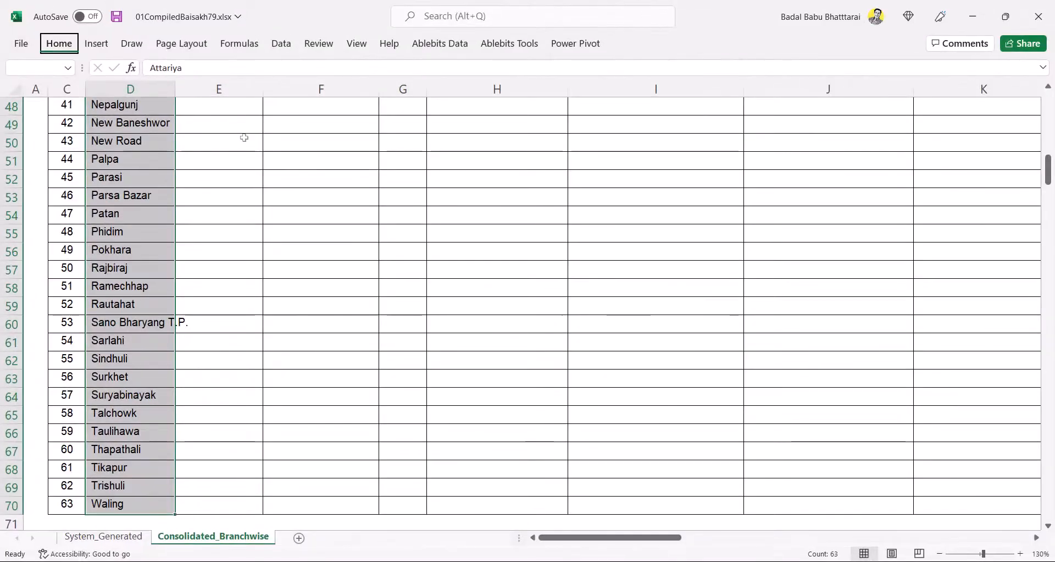
{"action": "key", "text": "ctrl+BackSpace"}
Step: Examine the extent of the salary table on the System_Generated sheet, from the Sr.No. header through the Net Salary column
{"action": "key", "text": "ctrl+Page_Up"}
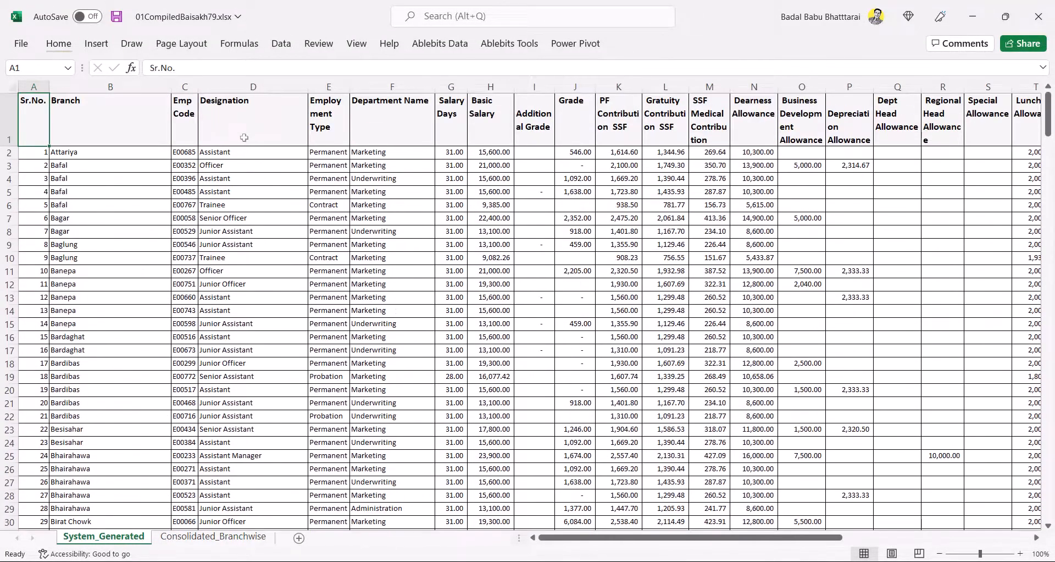
{"action": "key", "text": "ctrl+shift+Right"}
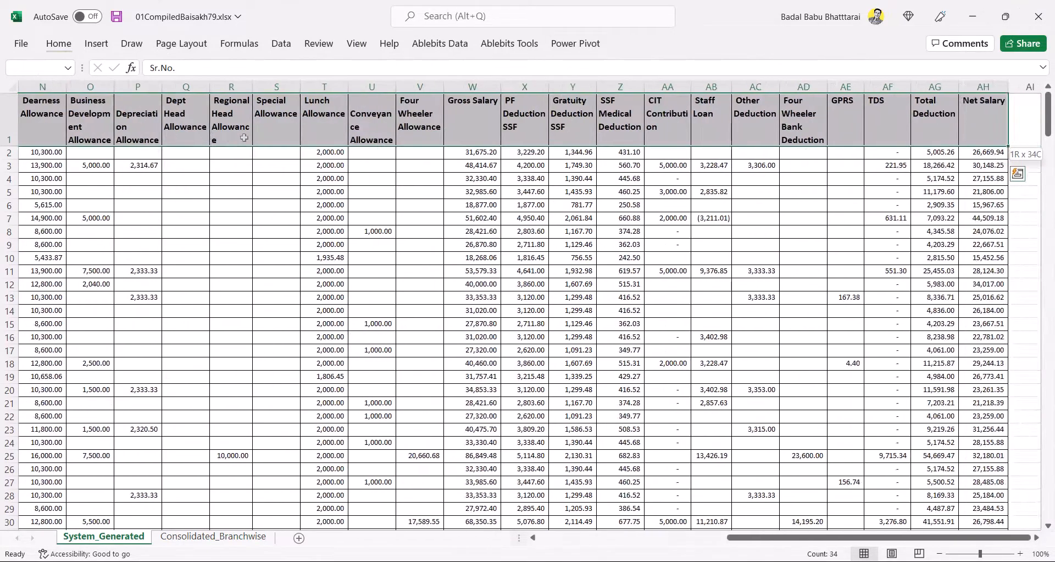
{"action": "key", "text": "ctrl+Home"}
{"action": "key", "text": "ctrl+shift+Right"}
{"action": "key", "text": "ctrl+shift+Down"}
{"action": "key", "text": "ctrl+Home"}
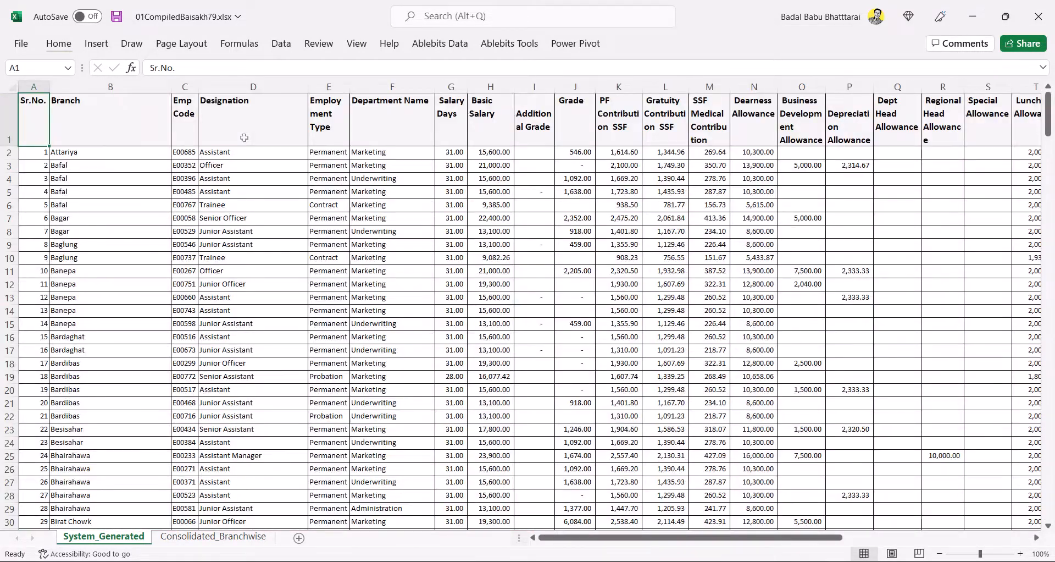
{"action": "key", "text": "ctrl+shift+Right"}
{"action": "key", "text": "ctrl+shift+Down"}
{"action": "key", "text": "ctrl+Page_Down"}
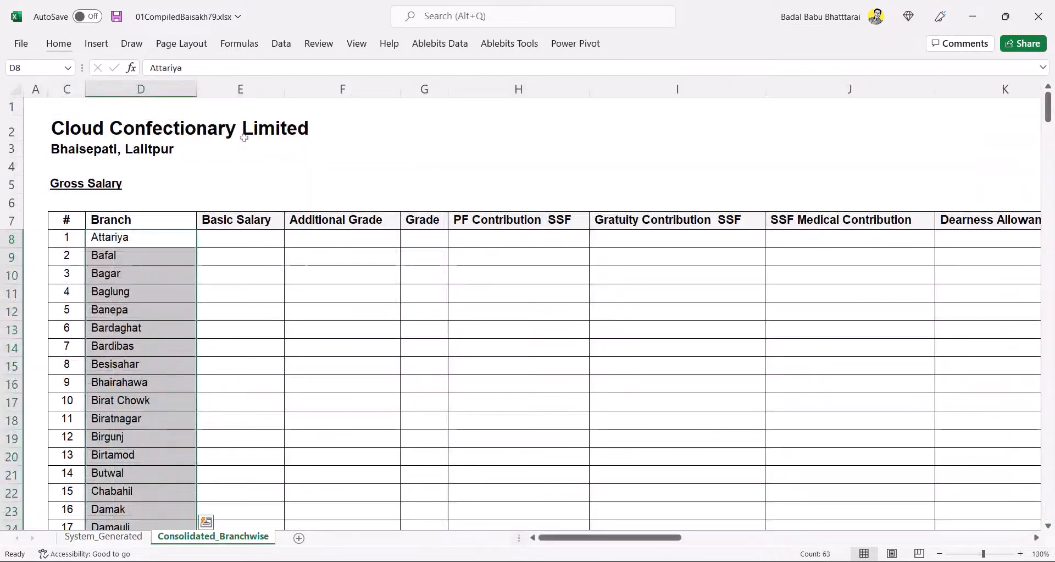
{"action": "key", "text": "Right"}
{"action": "type", "text": "=s"}
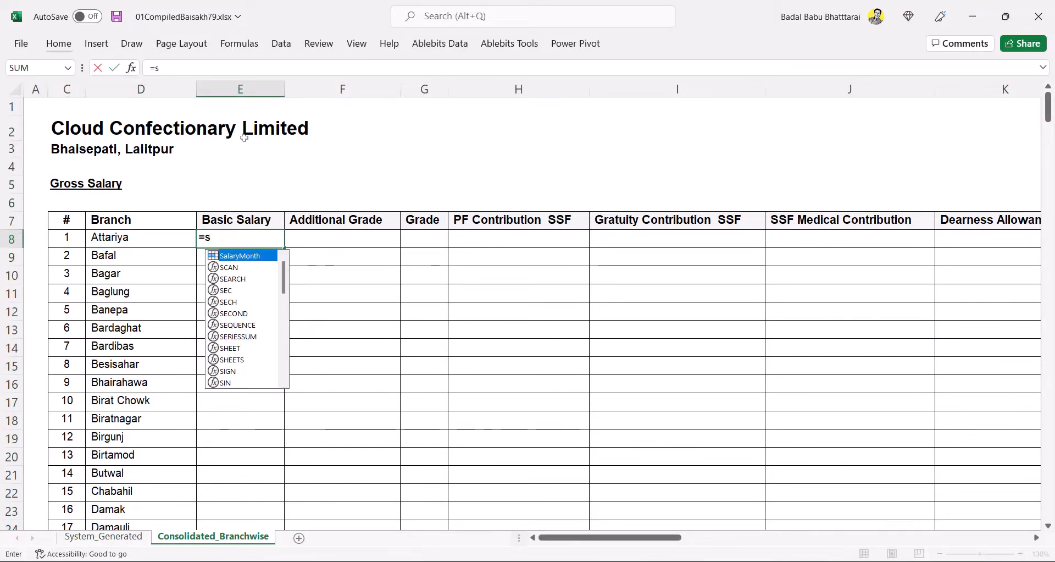
{"action": "key", "text": "Escape"}
{"action": "key", "text": "Escape"}
{"action": "key", "text": "Left"}
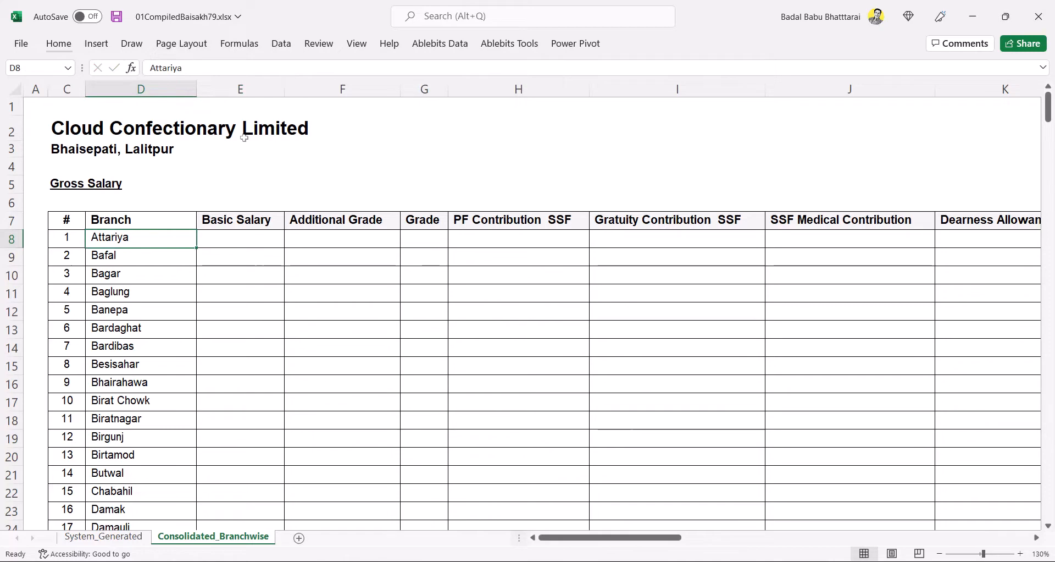
Step: Start a SUMIFS formula in E8 of Consolidated_Branchwise with the Basic Salary column System_Generated!H:H as the sum range
{"action": "key", "text": "Right"}
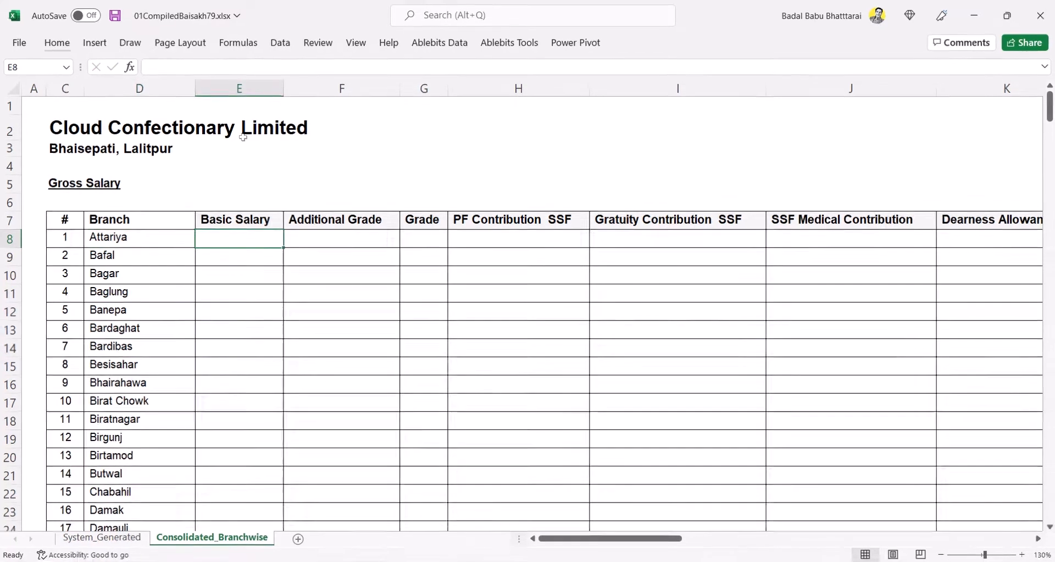
{"action": "type", "text": "="}
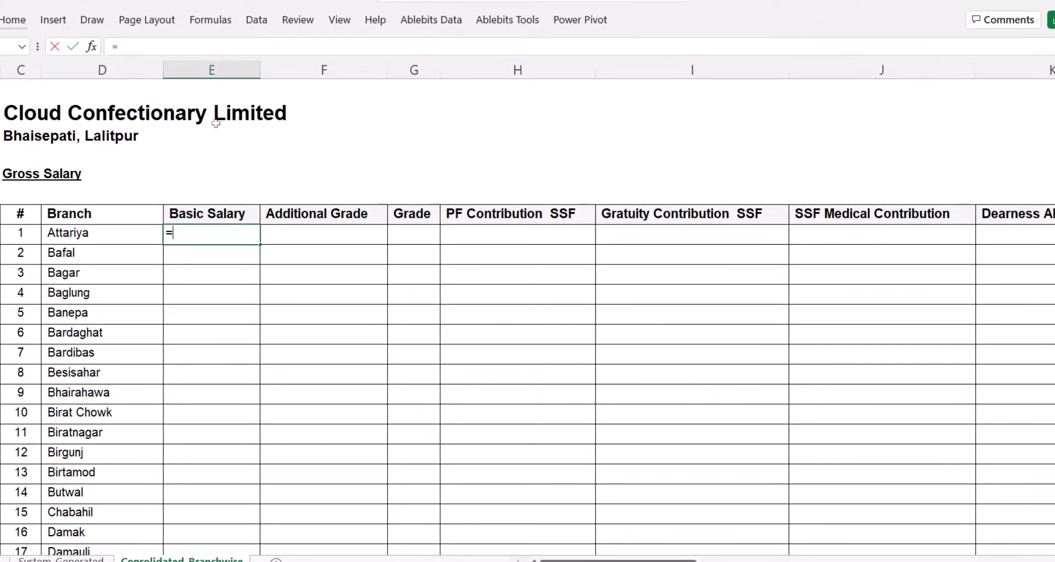
{"action": "type", "text": "sumifs"}
{"action": "key", "text": "Tab"}
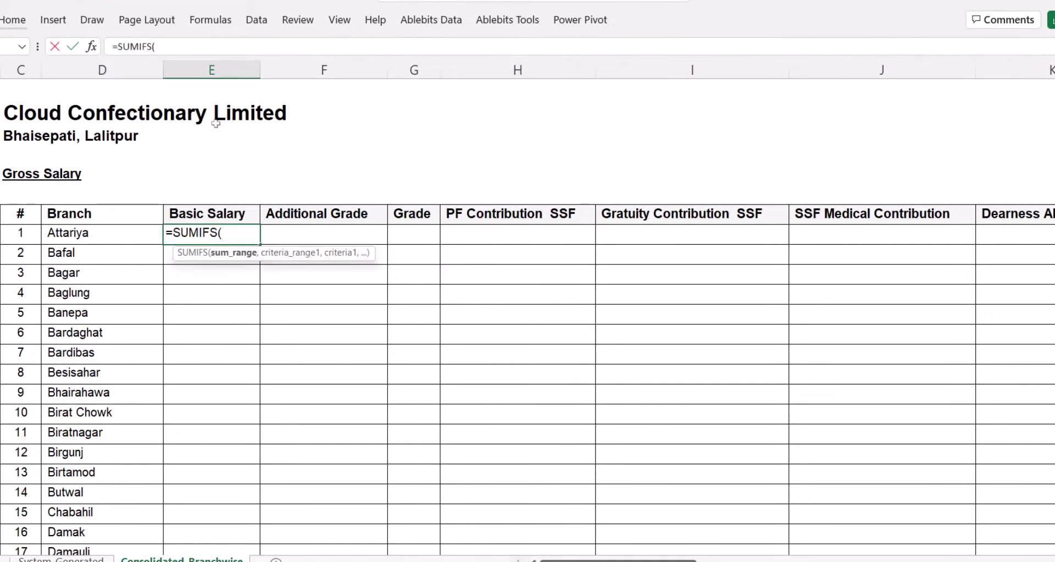
{"action": "key", "text": "ctrl+Page_Up"}
{"action": "key", "text": "Left"}
{"action": "key", "text": "Left"}
{"action": "key", "text": "Left"}
{"action": "key", "text": "Left"}
{"action": "key", "text": "Left"}
{"action": "key", "text": "Left"}
{"action": "key", "text": "Left"}
{"action": "key", "text": "Left"}
{"action": "key", "text": "Left"}
{"action": "key", "text": "Left"}
{"action": "key", "text": "Left"}
{"action": "key", "text": "Left"}
{"action": "key", "text": "Left"}
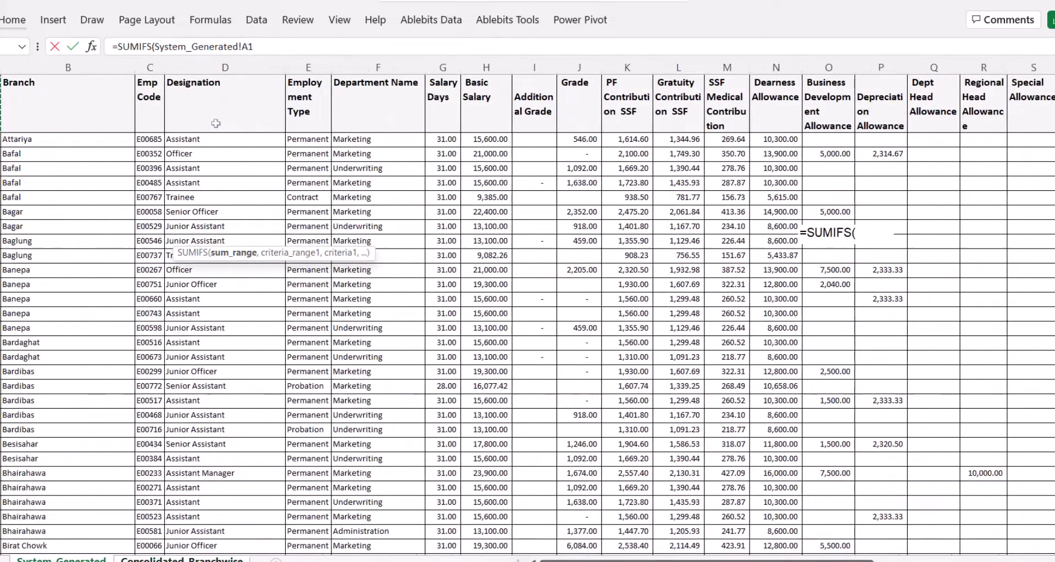
{"action": "key", "text": "Right"}
{"action": "key", "text": "Right"}
{"action": "key", "text": "Right"}
{"action": "key", "text": "Right"}
{"action": "key", "text": "Right"}
{"action": "key", "text": "Right"}
{"action": "key", "text": "Right"}
{"action": "key", "text": "ctrl+space"}
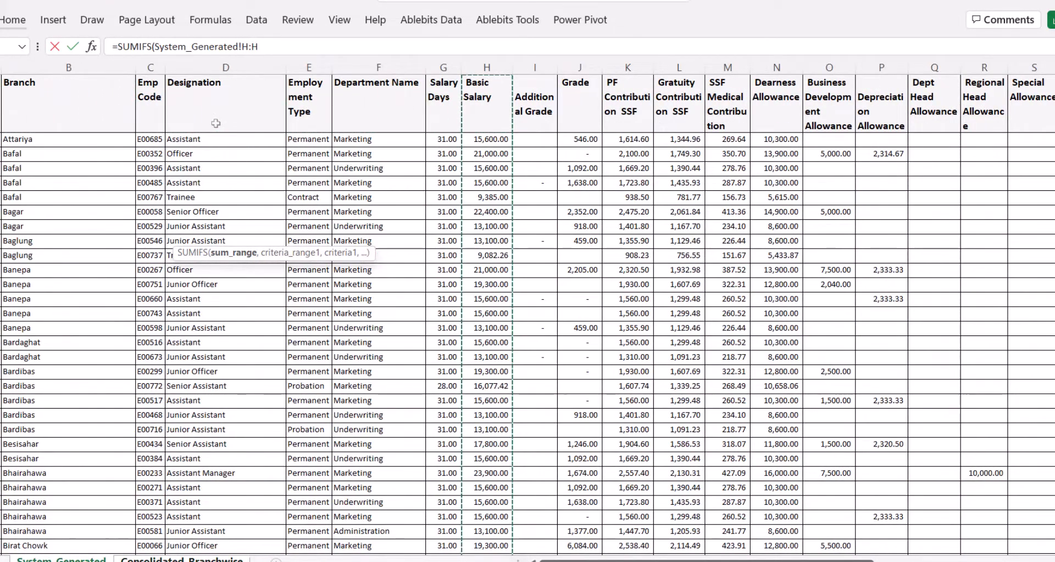
Step: Complete the E8 SUMIFS with the absolute criteria range System_Generated!$B:$B and the branch criterion Consolidated_Branchwise!$D8, and enter it
{"action": "type", "text": ",System_Generated!B1"}
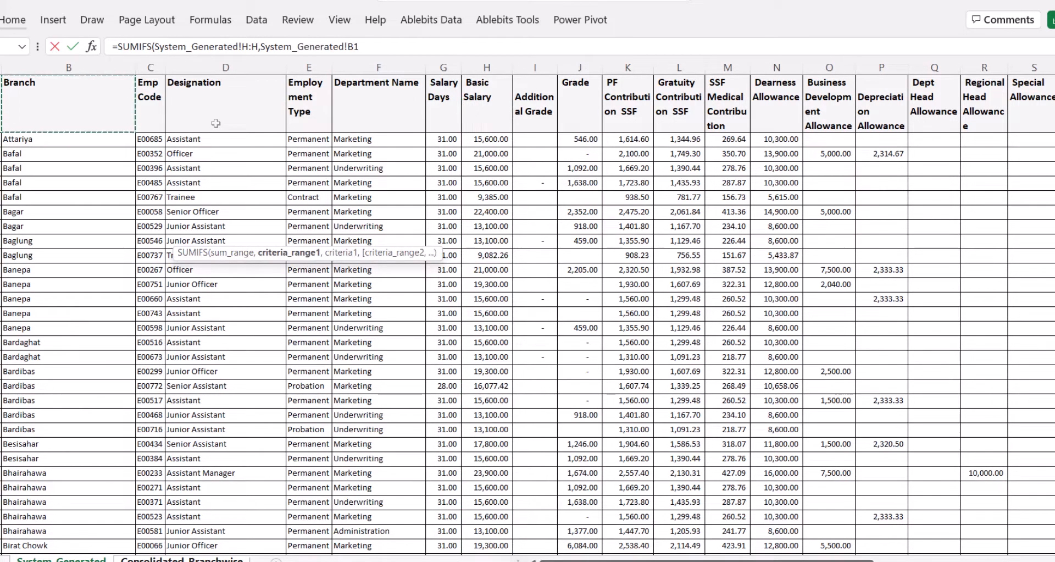
{"action": "key", "text": "ctrl+space"}
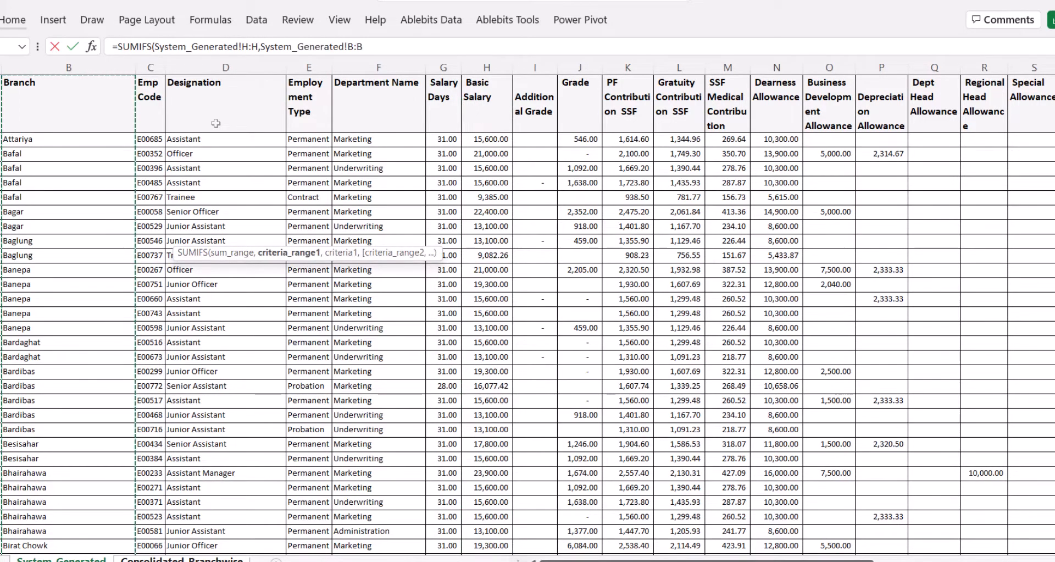
{"action": "key", "text": "F4"}
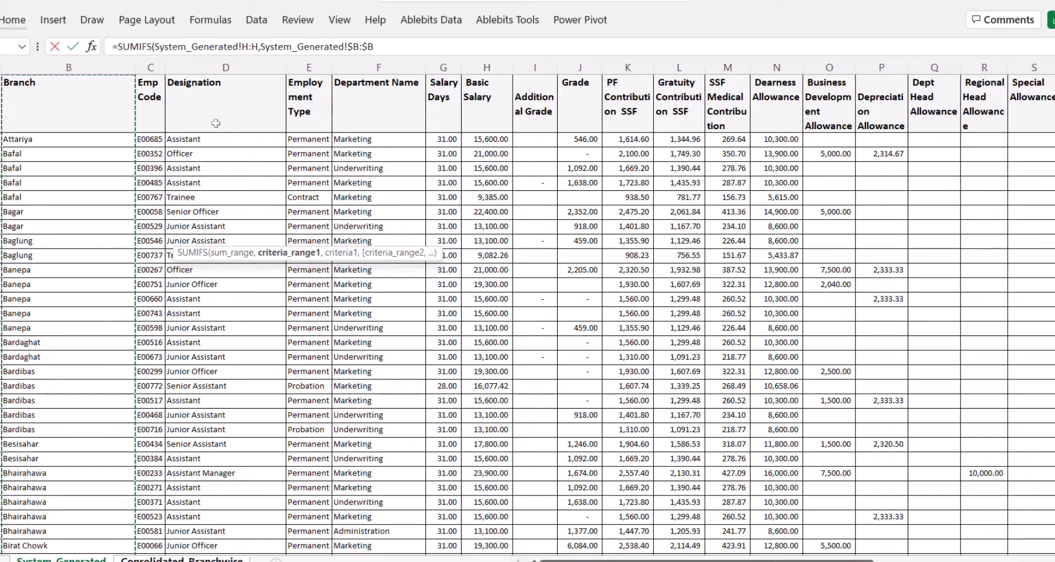
{"action": "type", "text": ","}
{"action": "key", "text": "ctrl+Page_Down"}
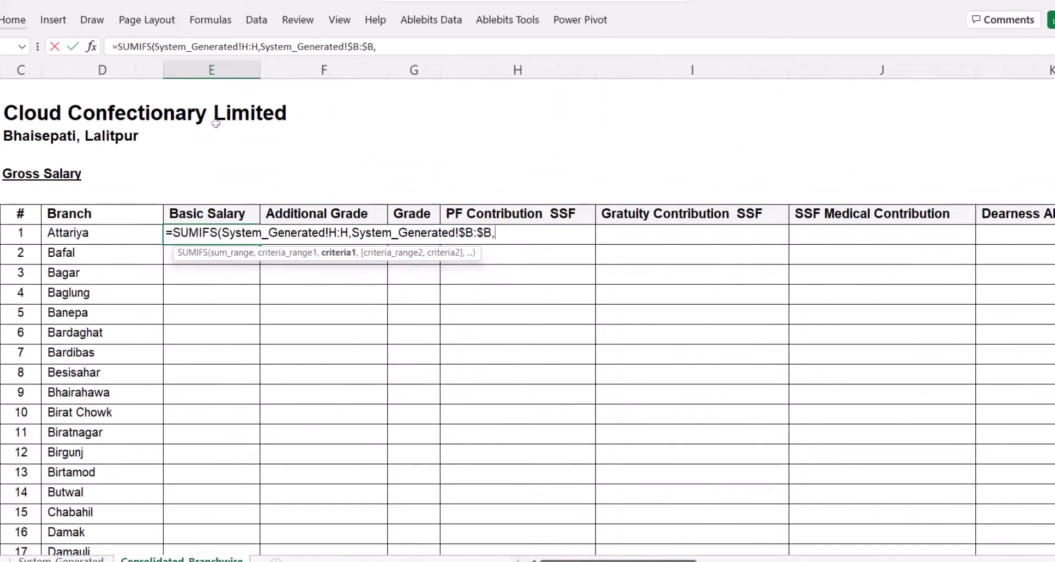
{"action": "key", "text": "Left"}
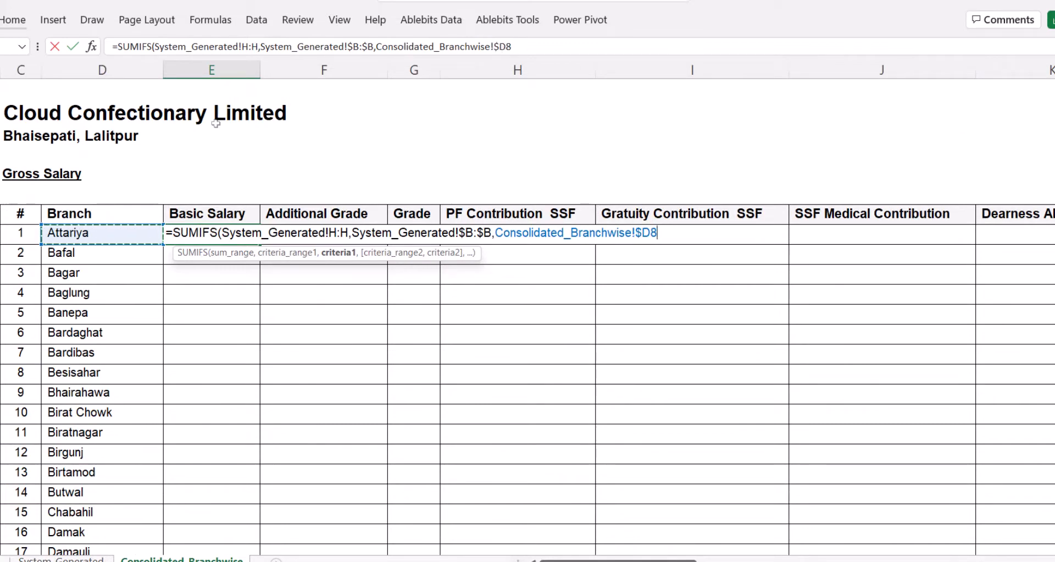
{"action": "key", "text": "ctrl+Return"}
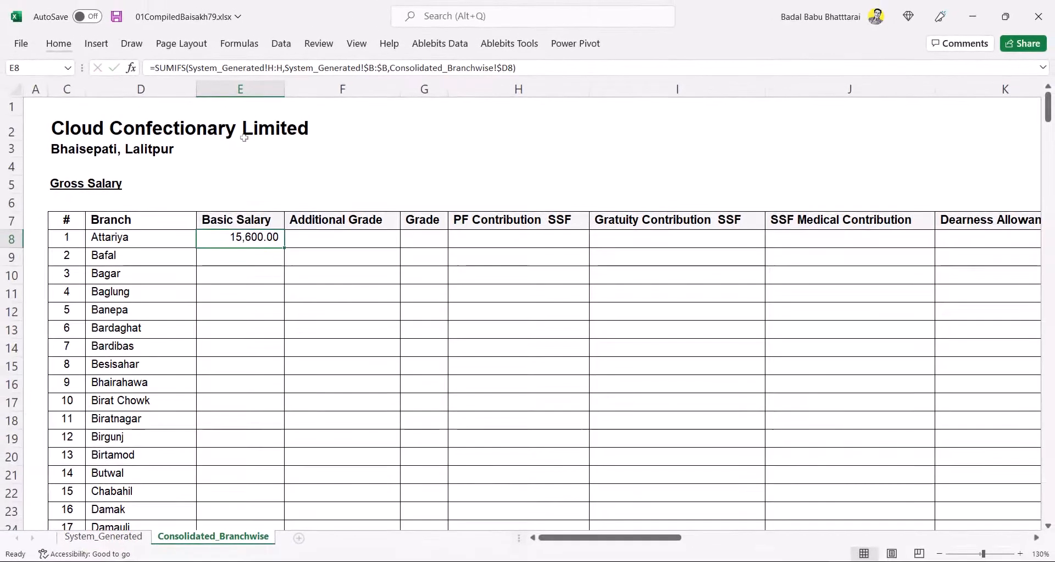
Step: Copy the SUMIFS formula from E8 and paste it across the whole salary grid E8:AE70
{"action": "key", "text": "ctrl+c"}
{"action": "key", "text": "Left"}
{"action": "key", "text": "ctrl+Down"}
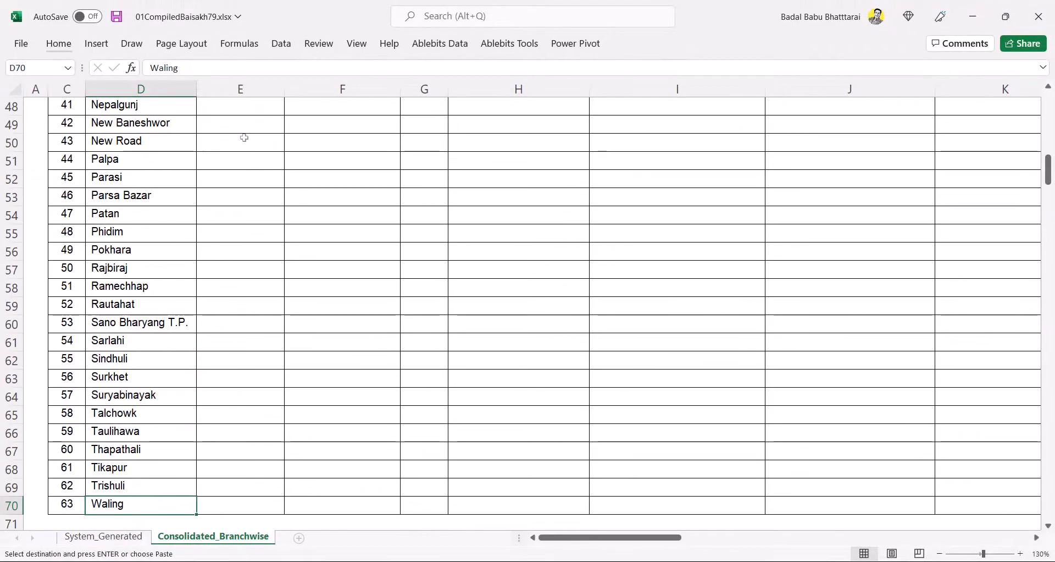
{"action": "key", "text": "Right"}
{"action": "key", "text": "shift+Right"}
{"action": "key", "text": "shift+Right"}
{"action": "key", "text": "shift+Right"}
{"action": "key", "text": "shift+Right"}
{"action": "key", "text": "shift+Right"}
{"action": "key", "text": "shift+Right"}
{"action": "key", "text": "shift+Right"}
{"action": "key", "text": "shift+Right"}
{"action": "key", "text": "shift+Right"}
{"action": "key", "text": "shift+Right"}
{"action": "key", "text": "shift+Right"}
{"action": "key", "text": "shift+Right"}
{"action": "key", "text": "shift+Right"}
{"action": "key", "text": "shift+Right"}
{"action": "key", "text": "shift+Right"}
{"action": "key", "text": "shift+Right"}
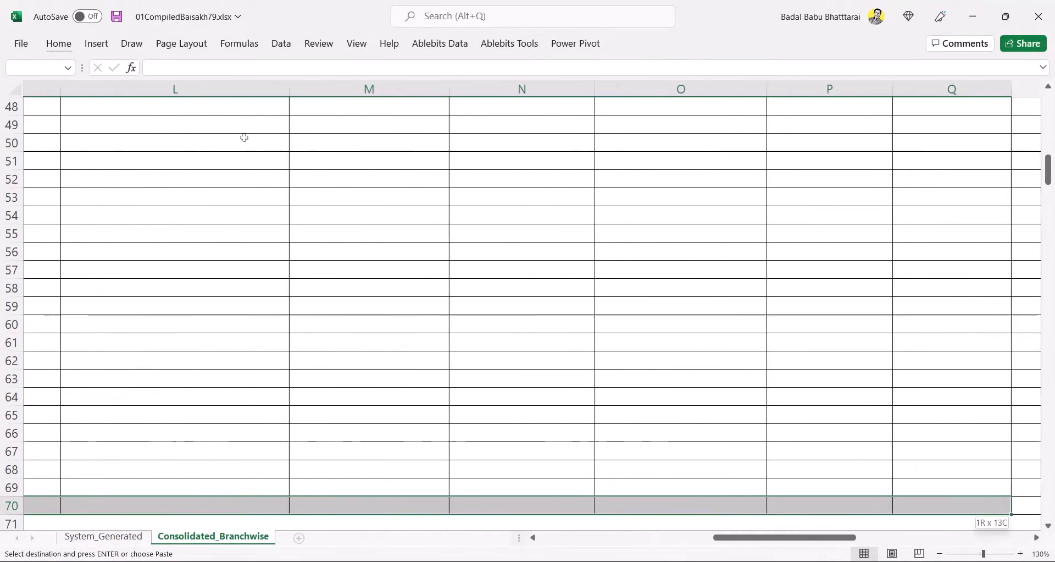
{"action": "key", "text": "shift+Right"}
{"action": "key", "text": "shift+Right"}
{"action": "key", "text": "shift+Right"}
{"action": "key", "text": "shift+Right"}
{"action": "key", "text": "shift+Right"}
{"action": "key", "text": "shift+Right"}
{"action": "key", "text": "shift+Right"}
{"action": "key", "text": "shift+Right"}
{"action": "key", "text": "shift+Right"}
{"action": "key", "text": "shift+Right"}
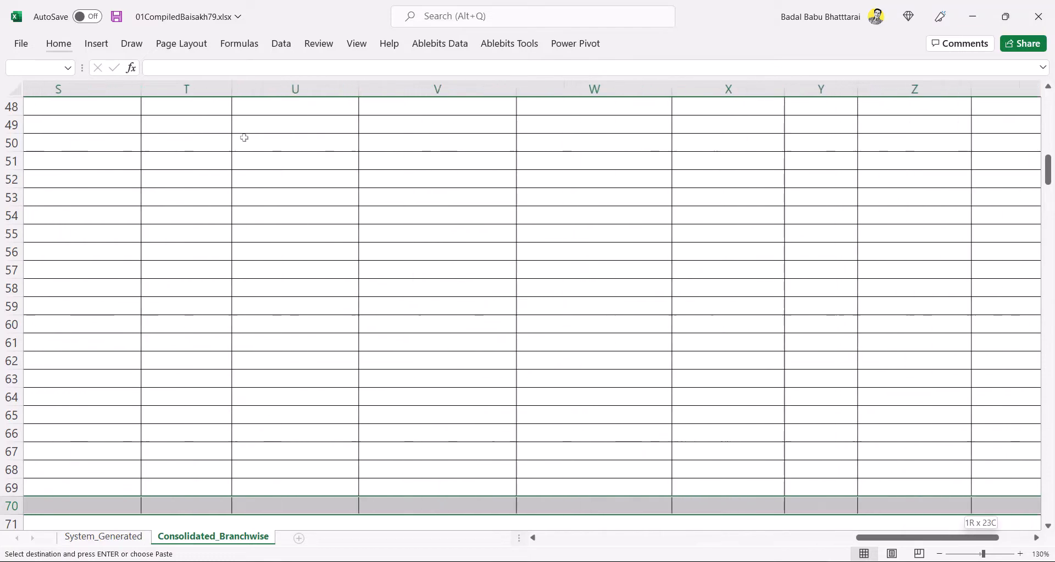
{"action": "key", "text": "ctrl+shift+Up"}
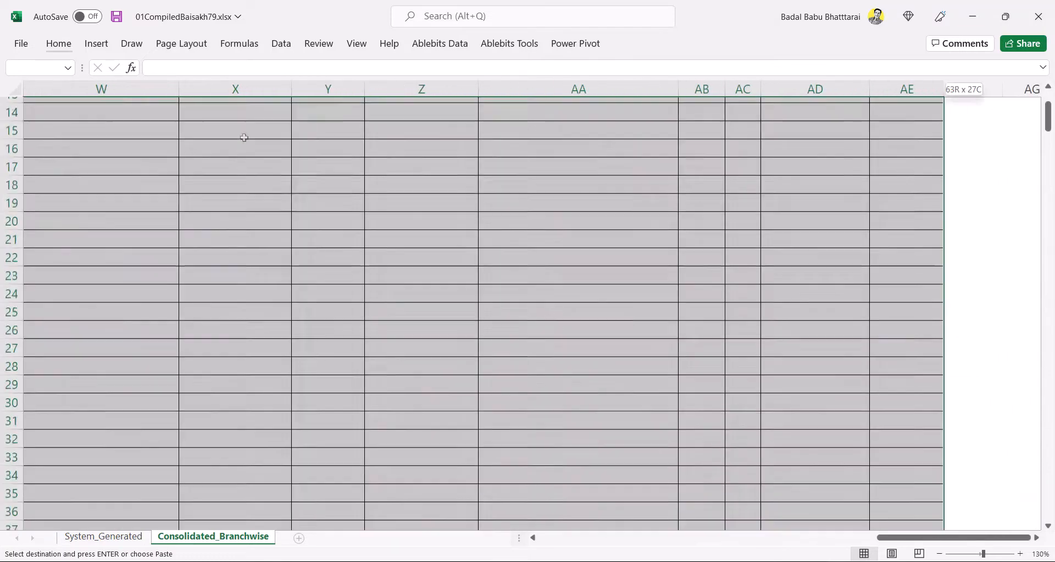
{"action": "key", "text": "shift+Down"}
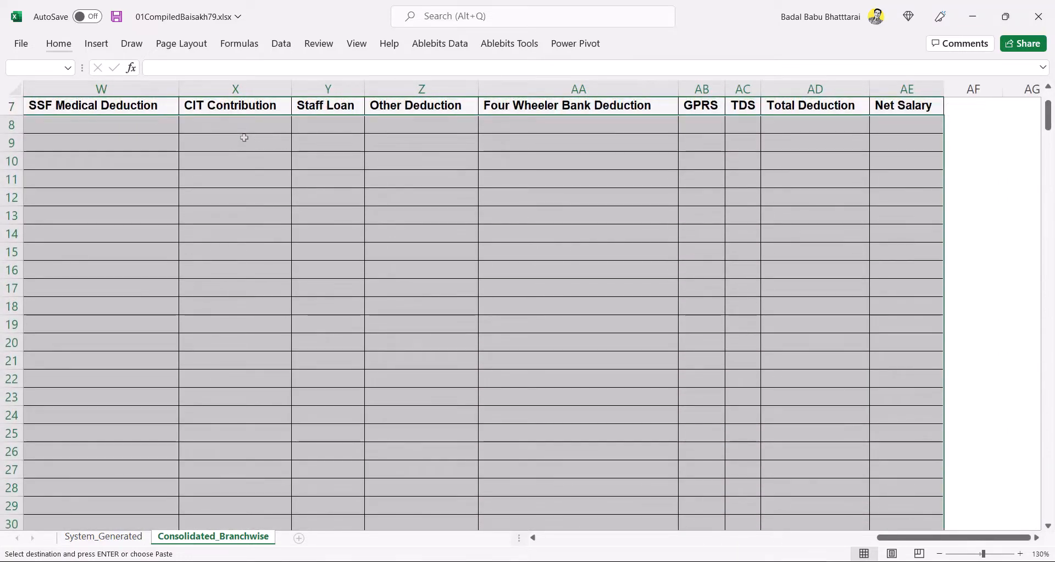
{"action": "key", "text": "Return"}
Step: AutoFit the column widths to the figures in E8:AE70
{"action": "key", "text": "ctrl+Up"}
{"action": "key", "text": "Down"}
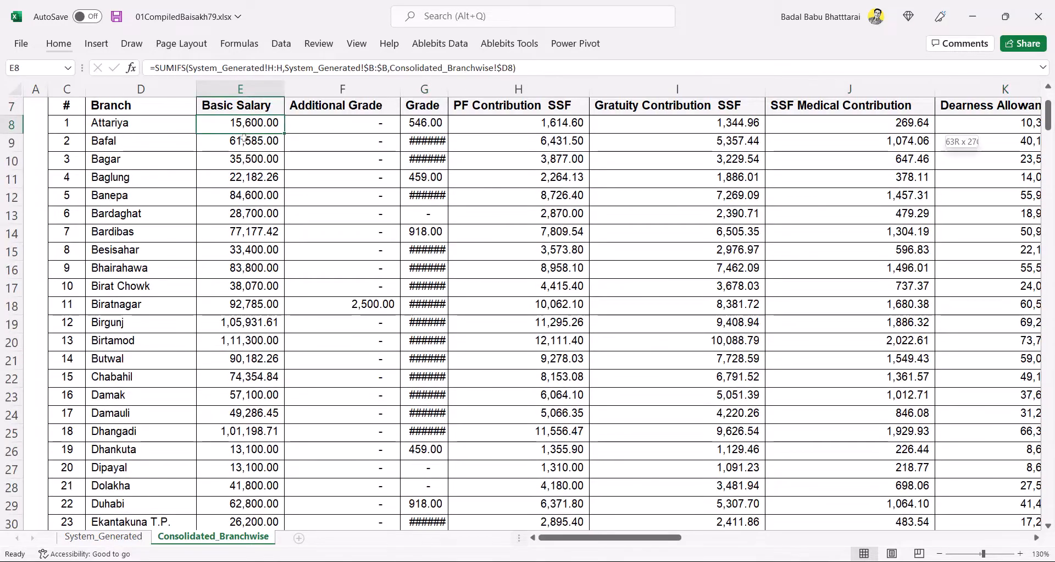
{"action": "key", "text": "ctrl+shift+Right"}
{"action": "key", "text": "ctrl+shift+Down"}
{"action": "key", "text": "h"}
{"action": "key", "text": "o"}
{"action": "key", "text": "i"}
{"action": "key", "text": "Right"}
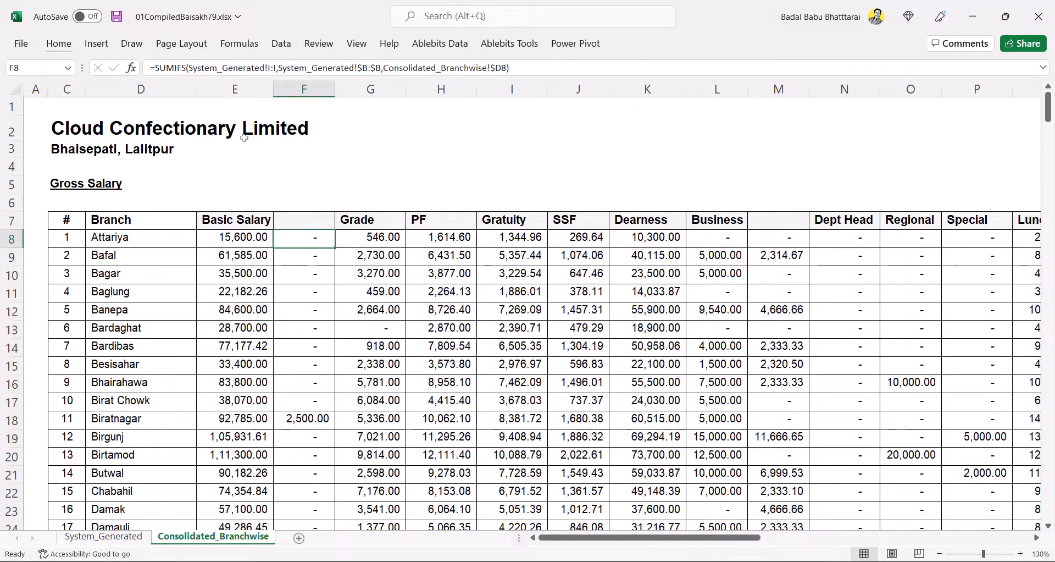
Step: Inspect the references of the copied SUMIFS formula in Net Salary cell AE10
{"action": "key", "text": "Down"}
{"action": "key", "text": "ctrl+Right"}
{"action": "key", "text": "Right"}
{"action": "key", "text": "Down"}
{"action": "key", "text": "Left"}
{"action": "key", "text": "F2"}
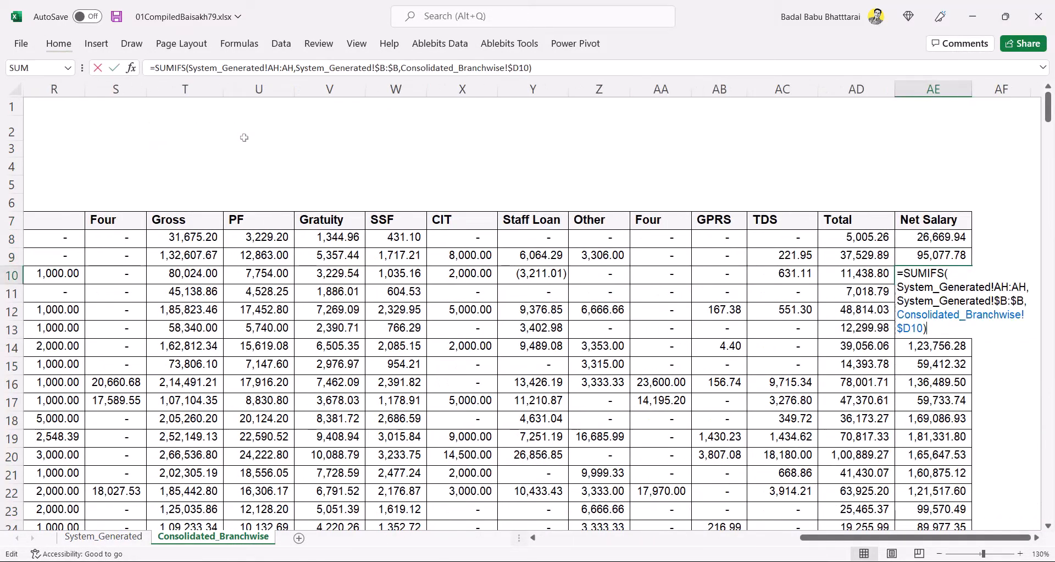
{"action": "key", "text": "ctrl+Left"}
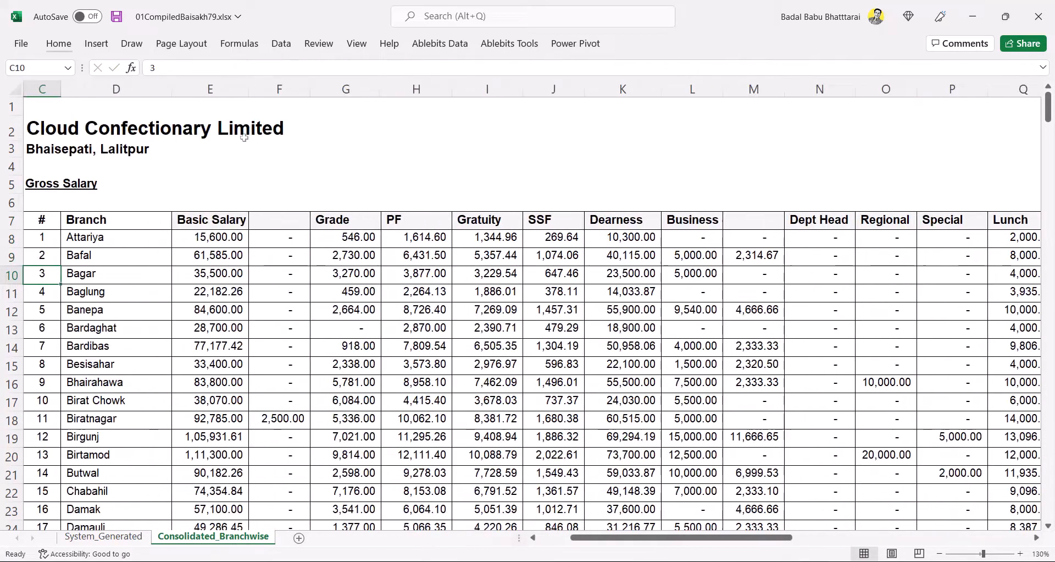
Step: Enter the total formula =SUM(E8:E70) in E6 above the Basic Salary header
{"action": "key", "text": "Right"}
{"action": "key", "text": "Right"}
{"action": "key", "text": "Up"}
{"action": "key", "text": "Up"}
{"action": "key", "text": "Up"}
{"action": "key", "text": "Up"}
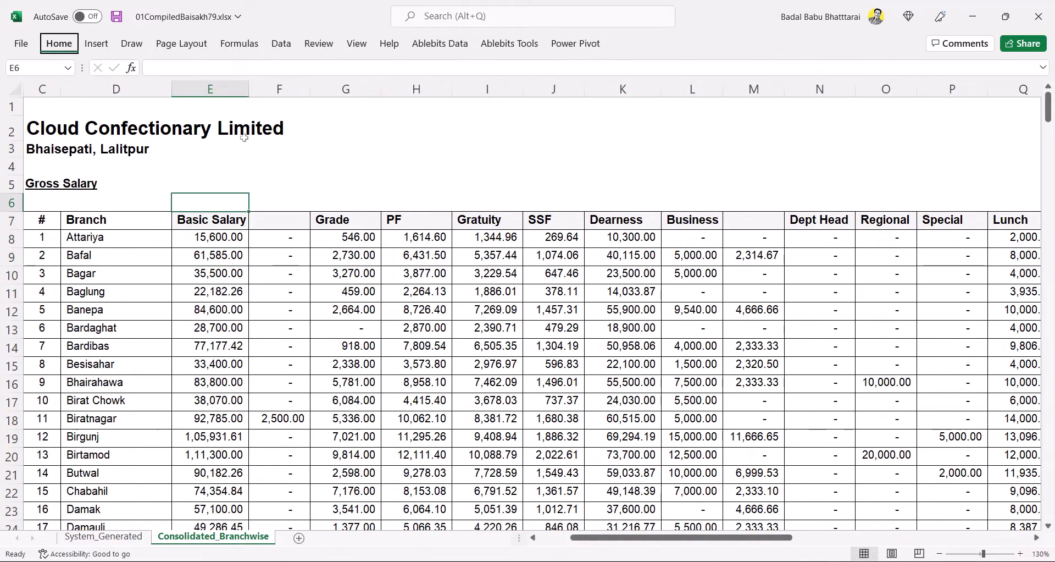
{"action": "key", "text": "alt+equal"}
{"action": "key", "text": "Down"}
{"action": "key", "text": "Down"}
{"action": "key", "text": "ctrl+shift+Down"}
{"action": "key", "text": "Return"}
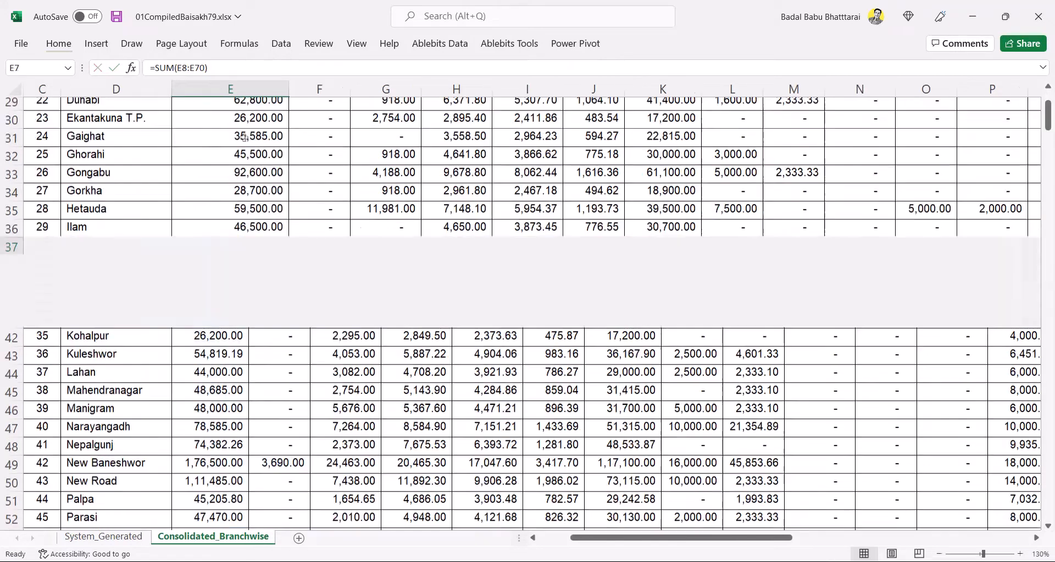
Step: Copy the Basic Salary total formula from E6 across row 6 to AE6 above the Net Salary header
{"action": "key", "text": "Up"}
{"action": "key", "text": "ctrl+c"}
{"action": "key", "text": "Down"}
{"action": "key", "text": "ctrl+Right"}
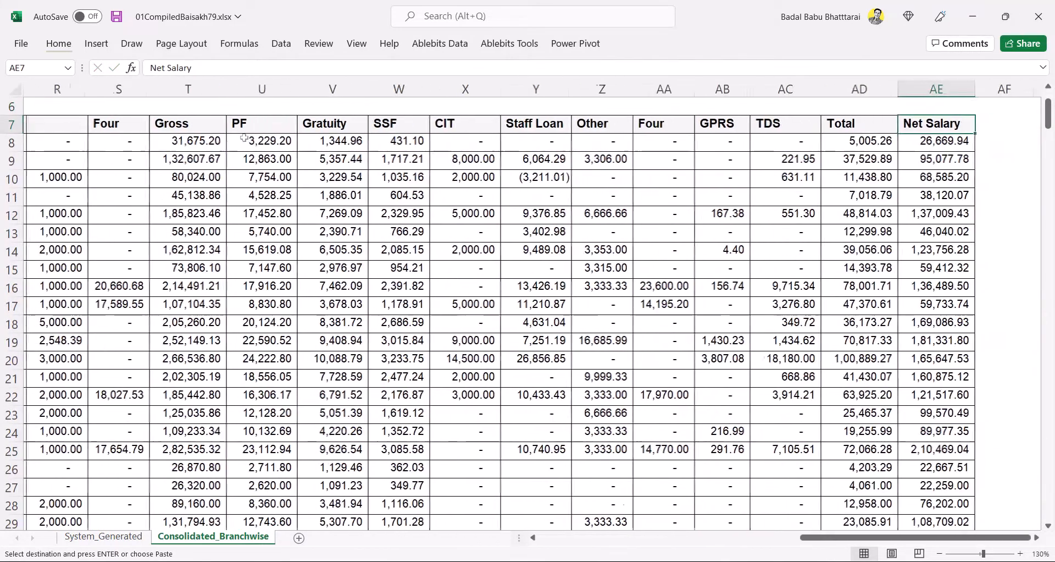
{"action": "key", "text": "Up"}
{"action": "key", "text": "ctrl+shift+Left"}
{"action": "key", "text": "Return"}
Step: AutoFit the columns to the totals in E6:AE6 and set the totals' font size to 10
{"action": "key", "text": "alt+h"}
{"action": "key", "text": "o"}
{"action": "key", "text": "i"}
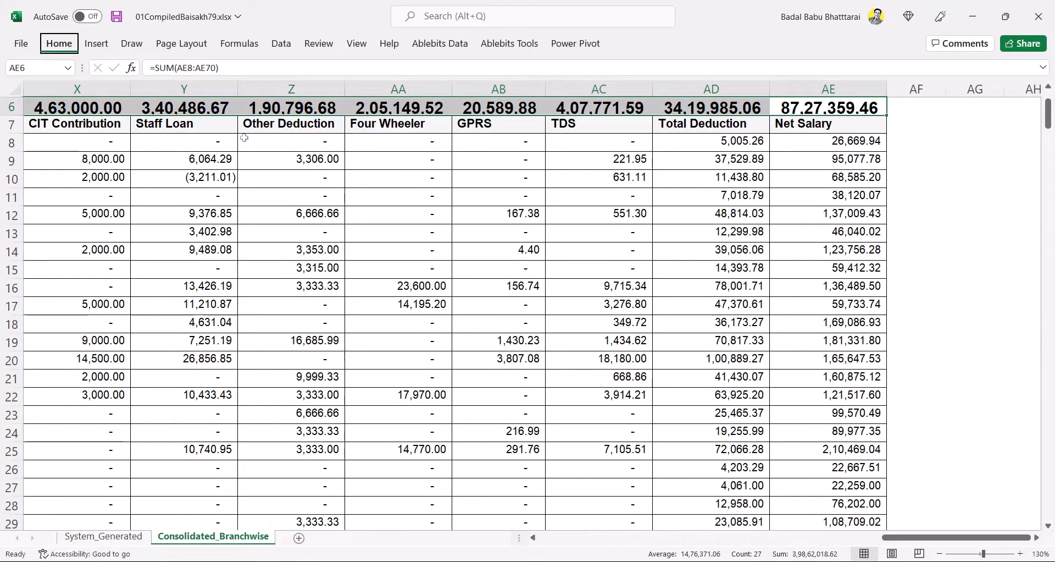
{"action": "key", "text": "alt+h"}
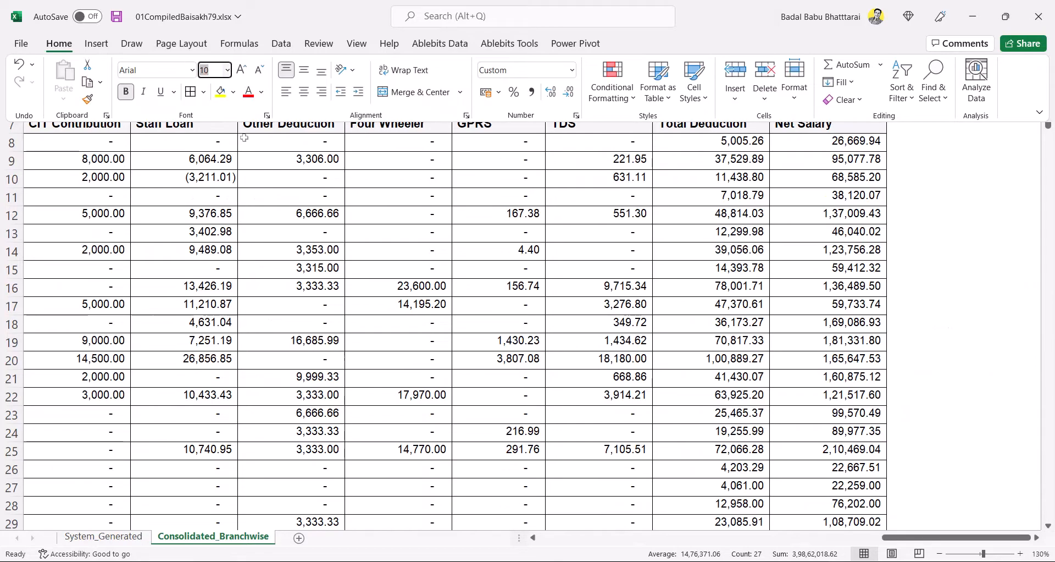
{"action": "key", "text": "Escape"}
{"action": "key", "text": "ctrl+Home"}
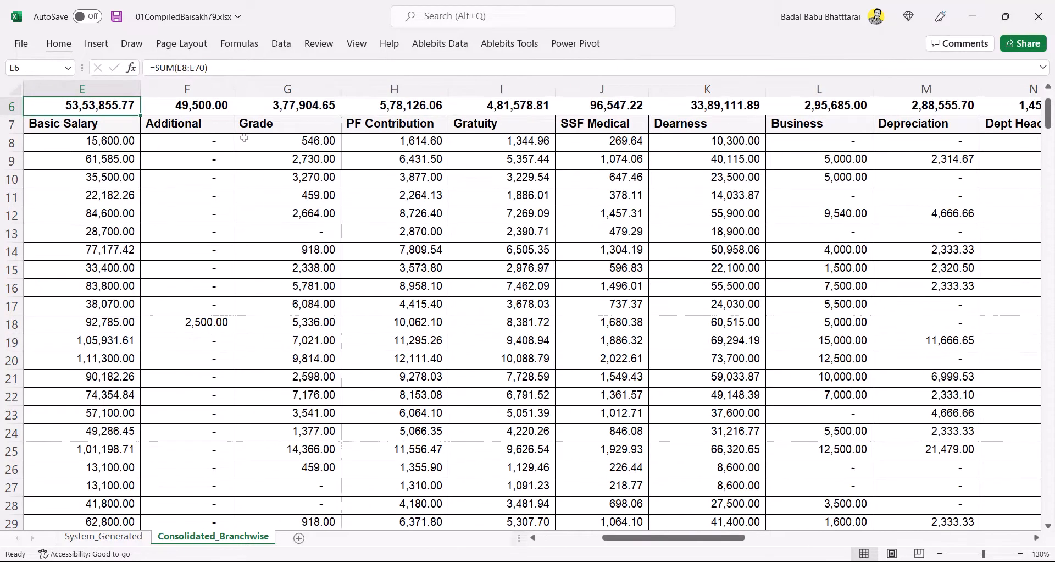
Step: Review the row 6 totals across to the Net Salary total in AE6
{"action": "key", "text": "Left"}
{"action": "key", "text": "Down"}
{"action": "key", "text": "Down"}
{"action": "key", "text": "ctrl+Right"}
{"action": "key", "text": "ctrl+Right"}
{"action": "key", "text": "Right"}
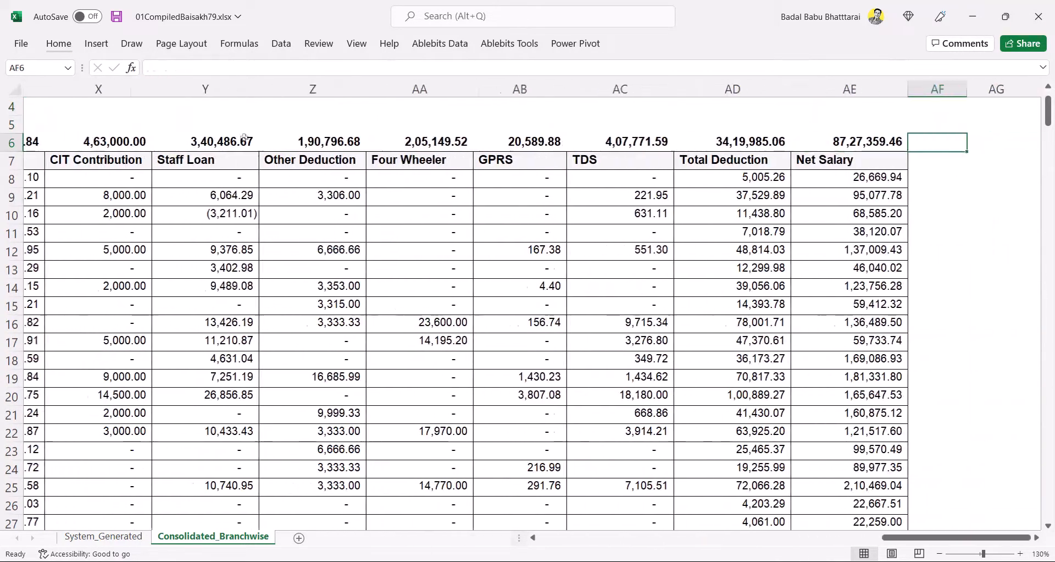
{"action": "key", "text": "Left"}
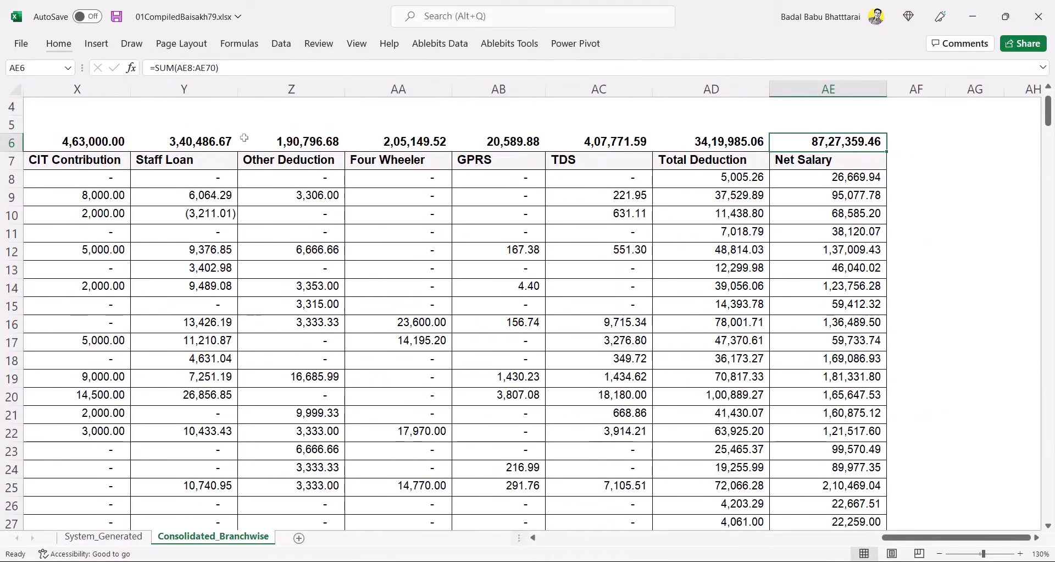
Step: Select the Net Salary column's values on the System_Generated sheet to compare their sum with the consolidated Net Salary total
{"action": "key", "text": "ctrl+Page_Up"}
{"action": "key", "text": "Right"}
{"action": "key", "text": "Left"}
{"action": "key", "text": "ctrl+Down"}
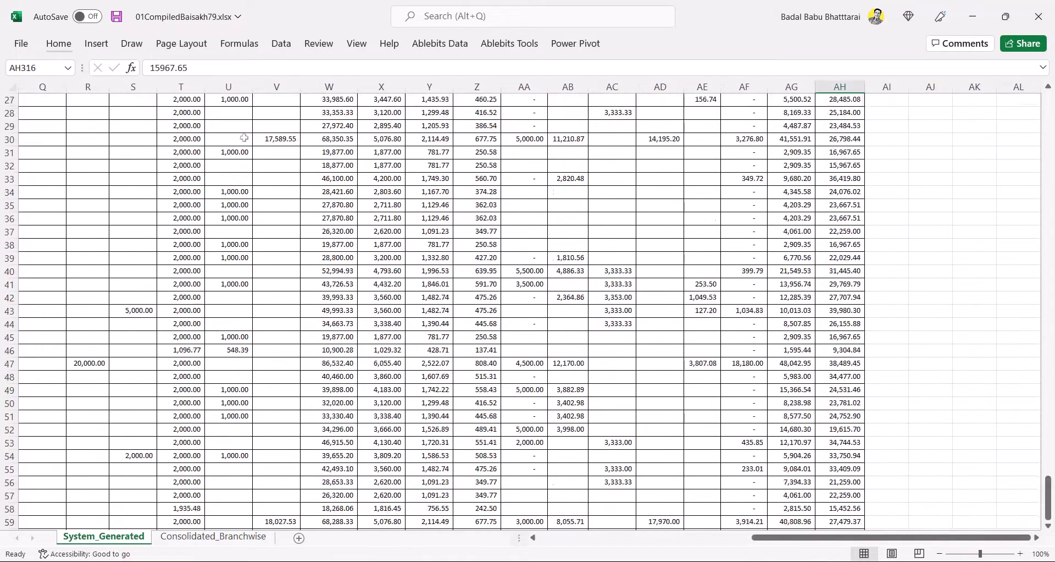
{"action": "key", "text": "ctrl+shift+Up"}
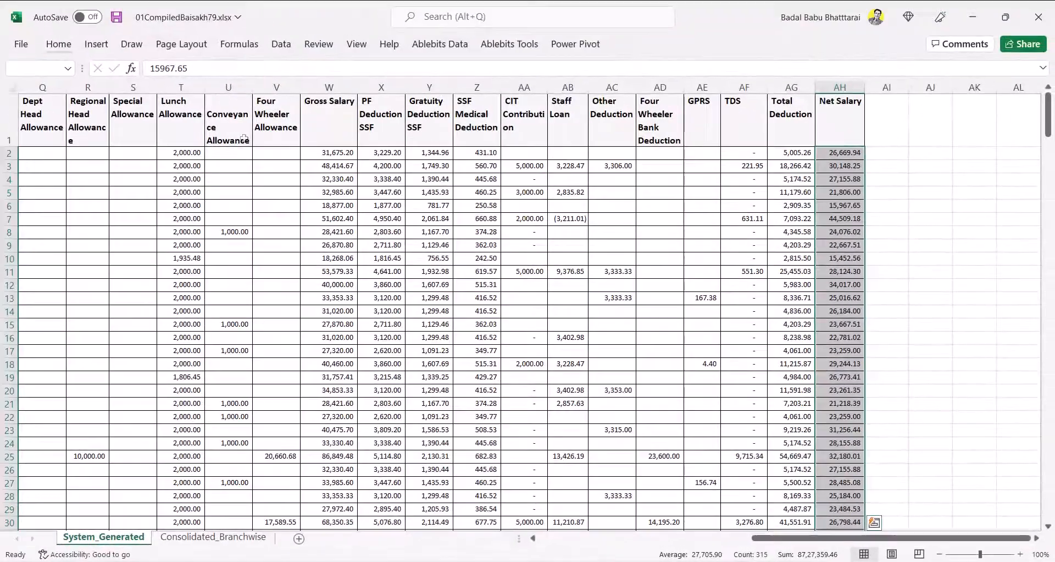
Step: Set the first employee's Basic Salary in H2 of System_Generated to 18,000 and check the Attariya row in Consolidated_Branchwise
{"action": "key", "text": "Left"}
{"action": "key", "text": "ctrl+Up"}
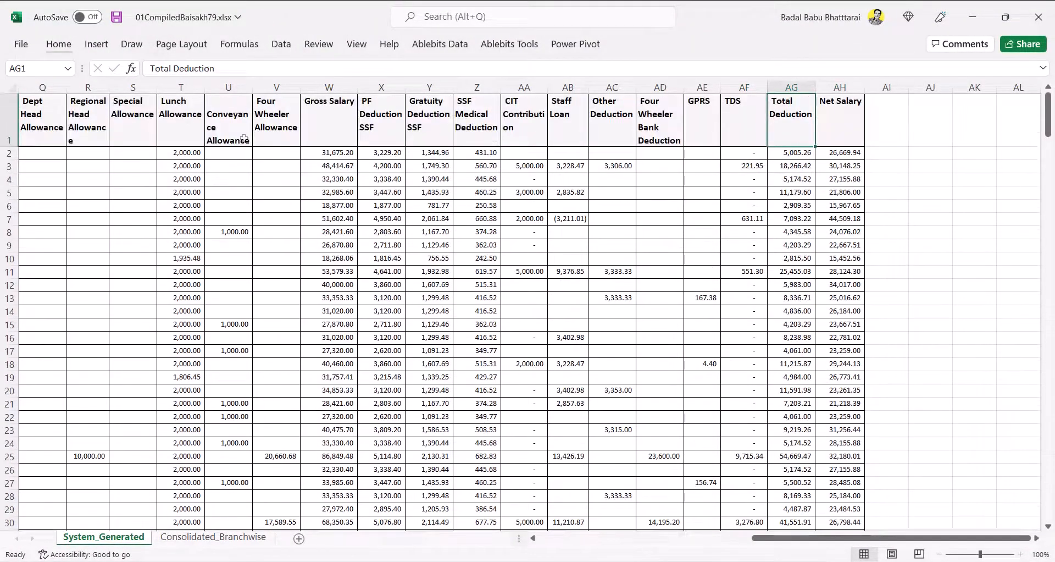
{"action": "key", "text": "ctrl+Left"}
{"action": "key", "text": "Down"}
{"action": "key", "text": "Right"}
{"action": "key", "text": "Right"}
{"action": "key", "text": "Right"}
{"action": "key", "text": "Right"}
{"action": "key", "text": "Right"}
{"action": "key", "text": "Right"}
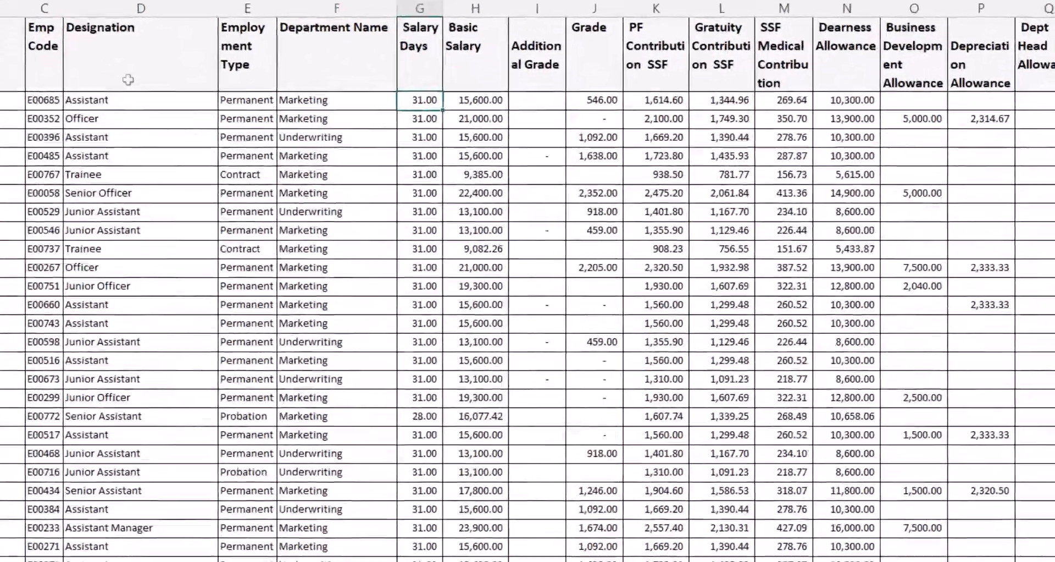
{"action": "key", "text": "Right"}
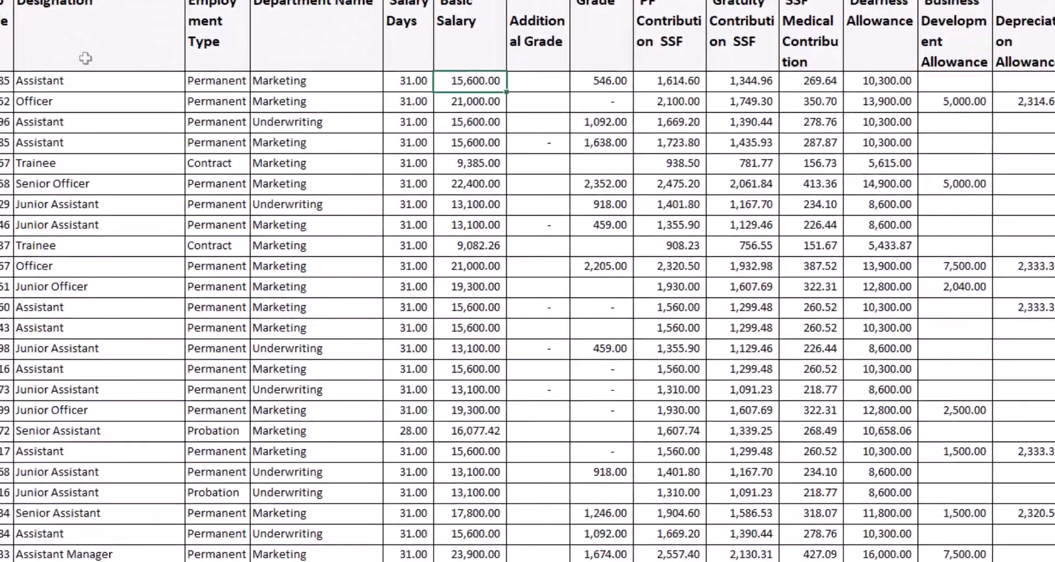
{"action": "type", "text": "18,000"}
{"action": "key", "text": "ctrl+Return"}
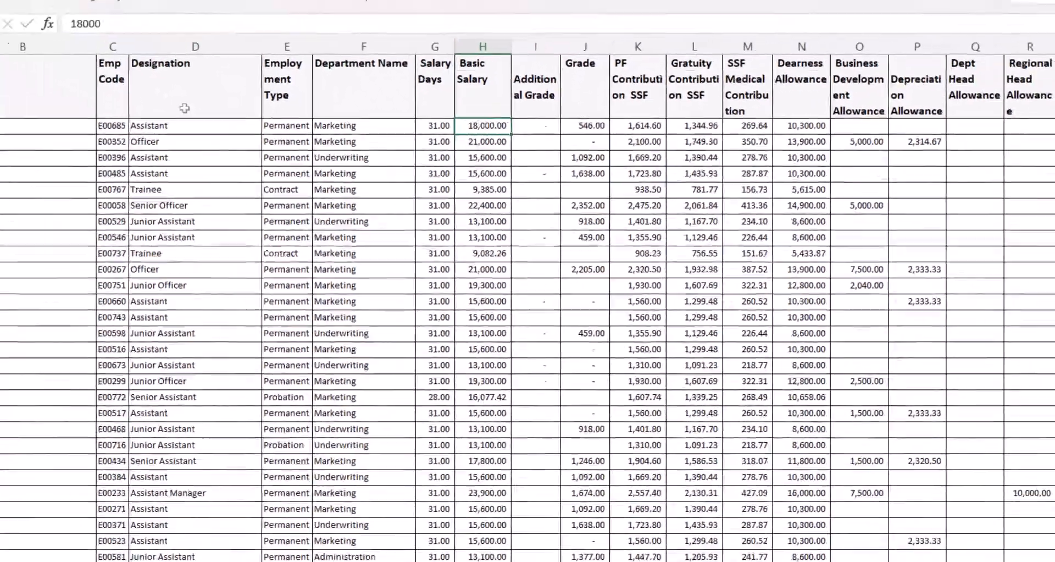
{"action": "key", "text": "ctrl+Page_Down"}
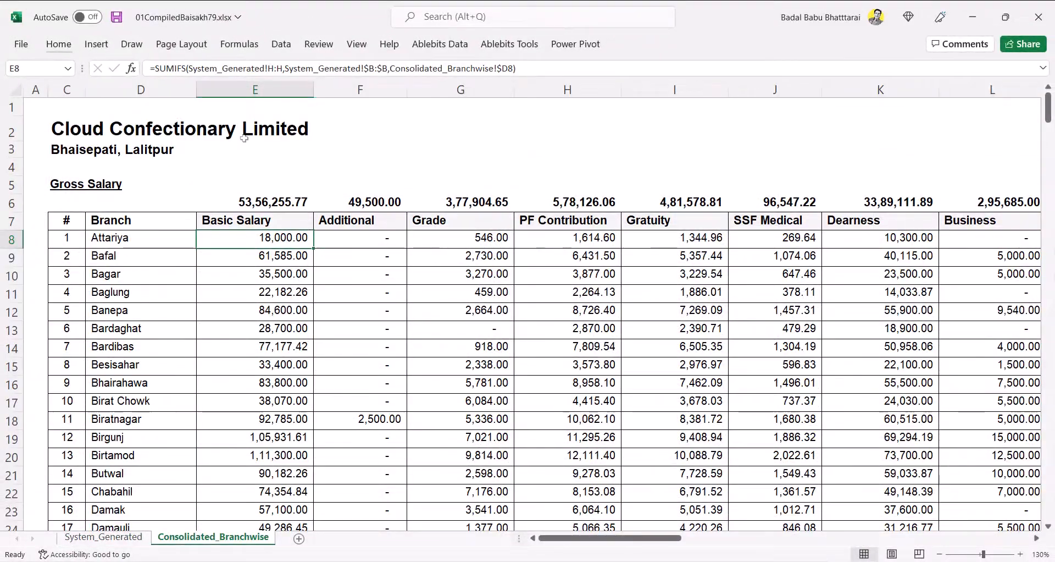